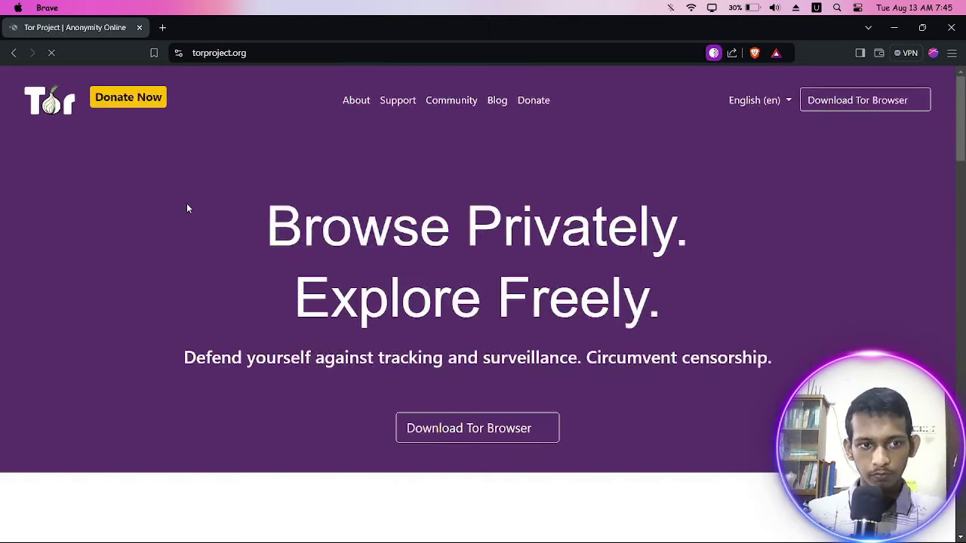
Step: Download the Windows version of Tor Browser and save the installer to Downloads
{"action": "left_click", "coordinate": [517, 429]}
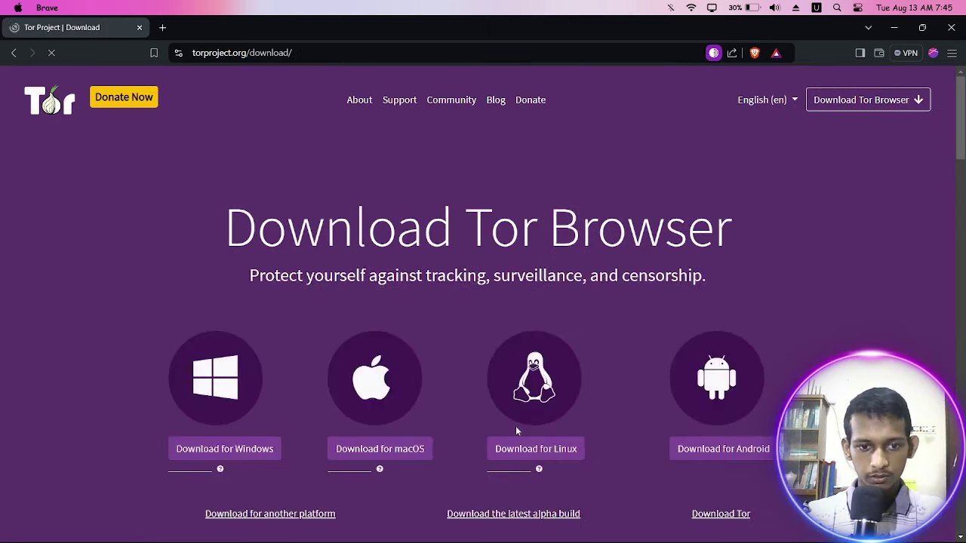
{"action": "left_click", "coordinate": [238, 457]}
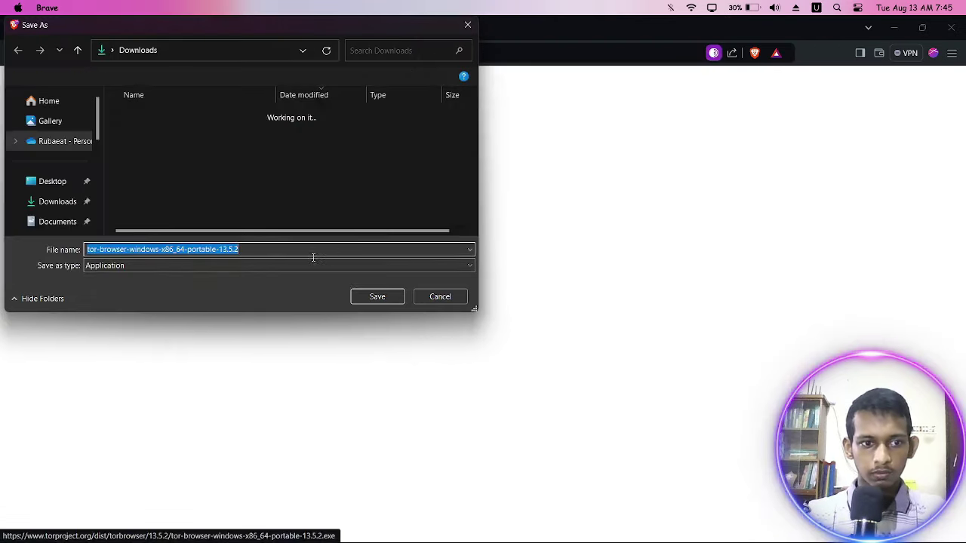
{"action": "left_click", "coordinate": [373, 295]}
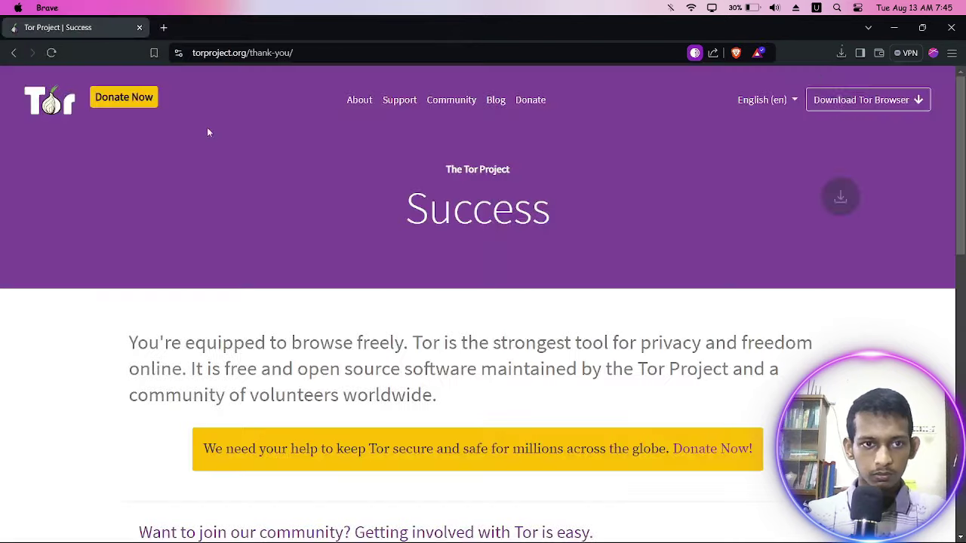
Step: Launch the downloaded Tor Browser 13.5.2 installer from Brave's downloads list, choosing English
{"action": "left_click", "coordinate": [842, 53]}
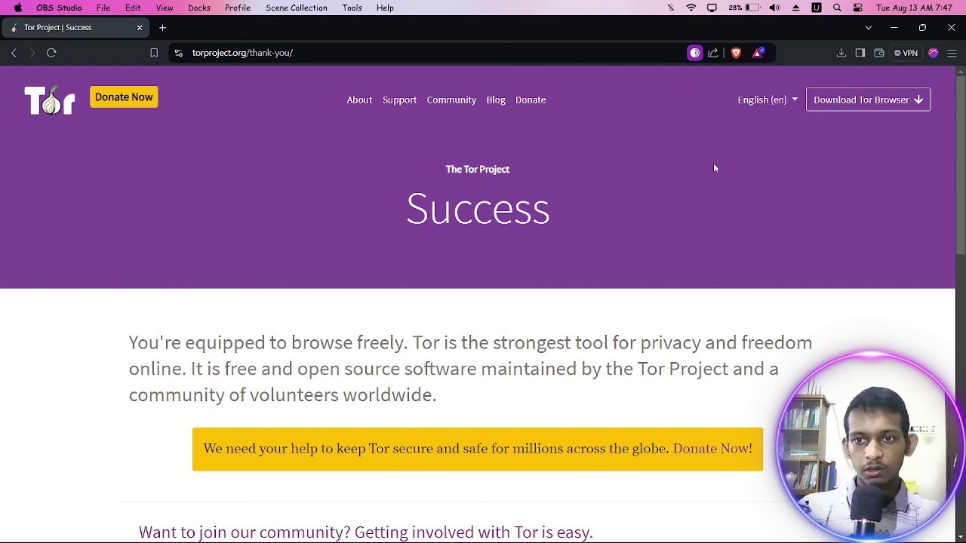
{"action": "left_click", "coordinate": [842, 53]}
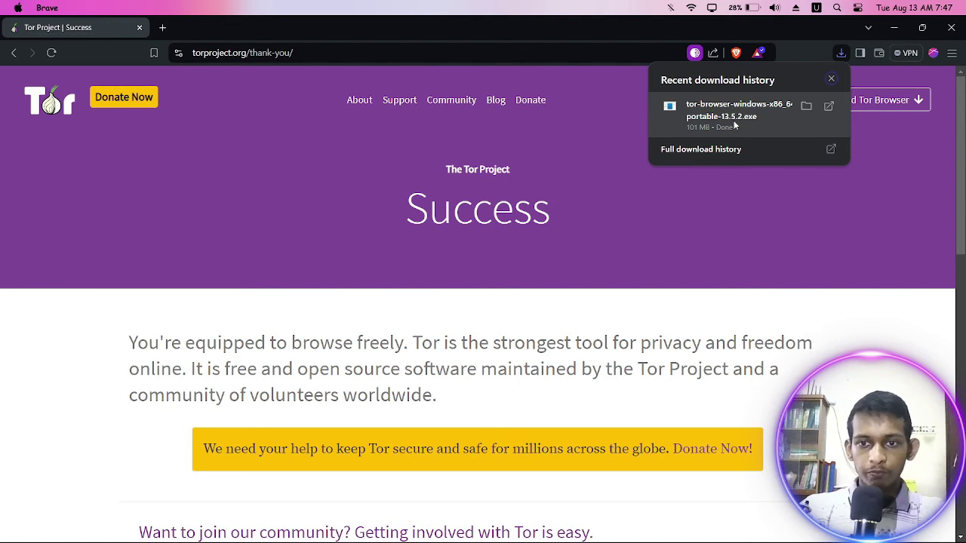
{"action": "left_click", "coordinate": [733, 120]}
{"action": "left_click", "coordinate": [487, 314]}
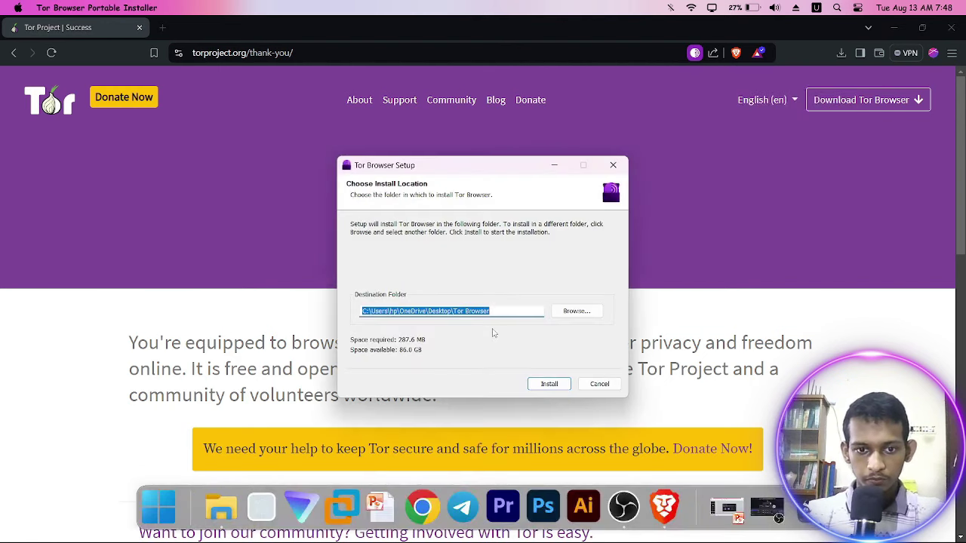
Step: Install Tor Browser and launch it, then minimize Brave and dismiss the leftover language prompt
{"action": "left_click", "coordinate": [548, 384]}
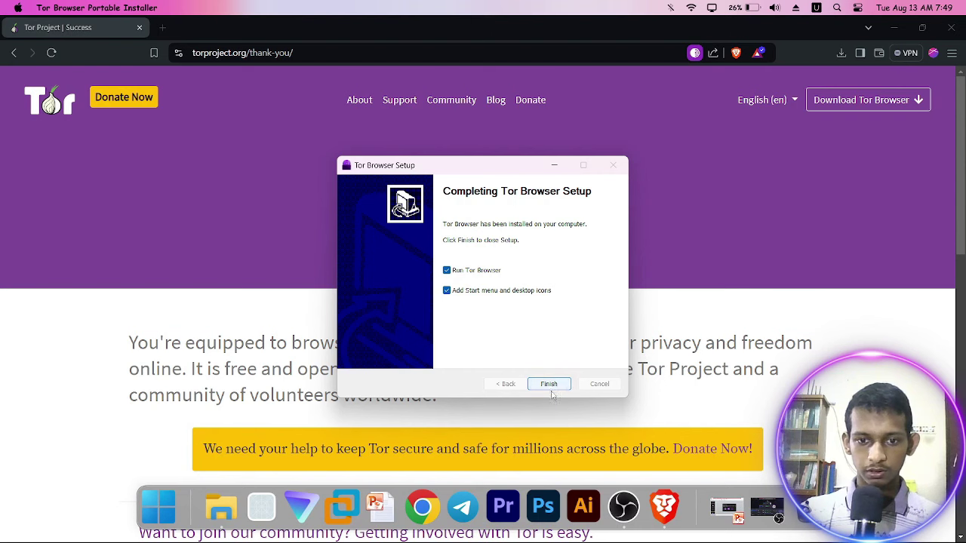
{"action": "left_click", "coordinate": [550, 386]}
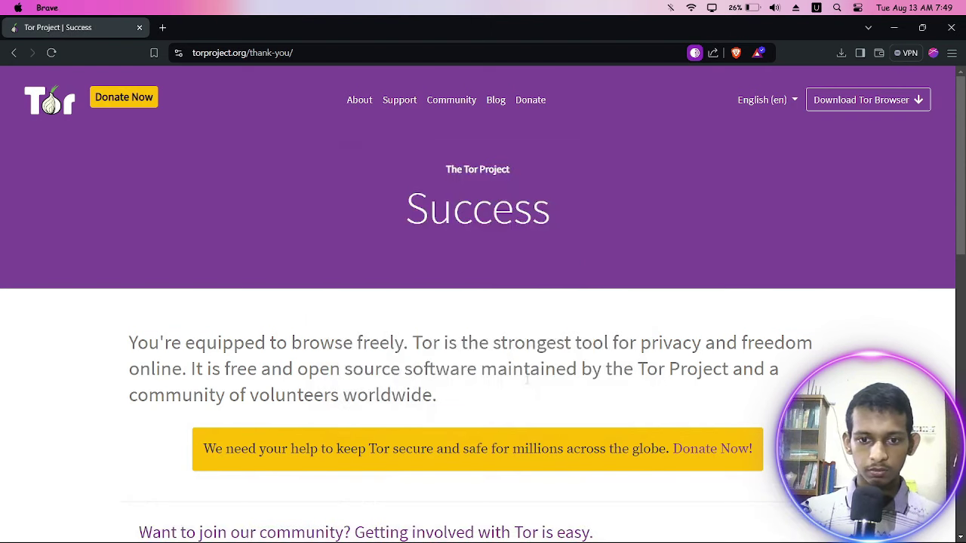
{"action": "left_click", "coordinate": [892, 29]}
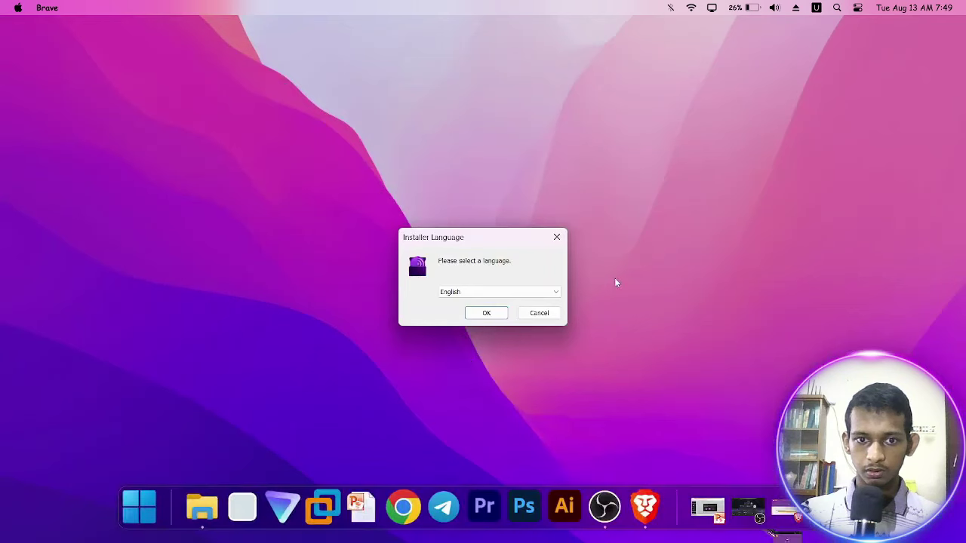
{"action": "left_click", "coordinate": [540, 313]}
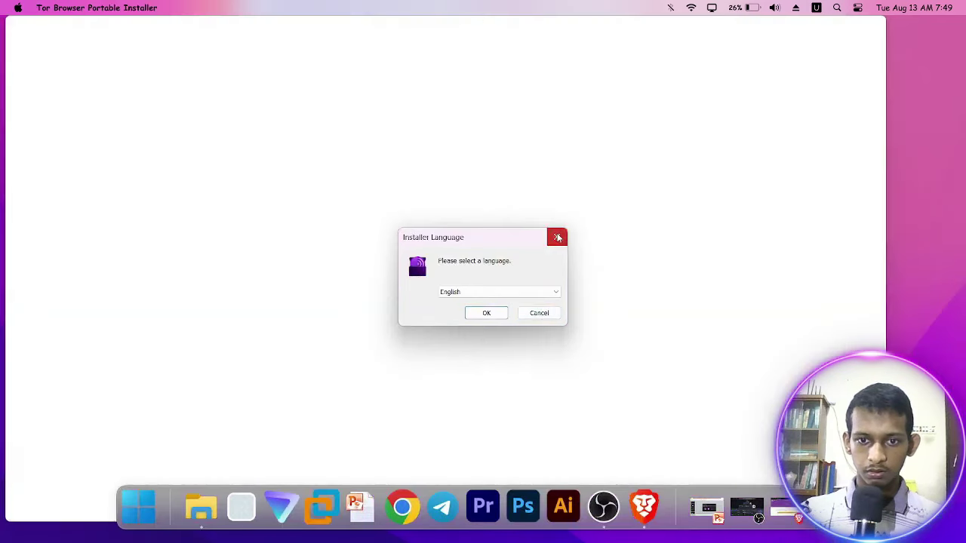
{"action": "left_click", "coordinate": [557, 237]}
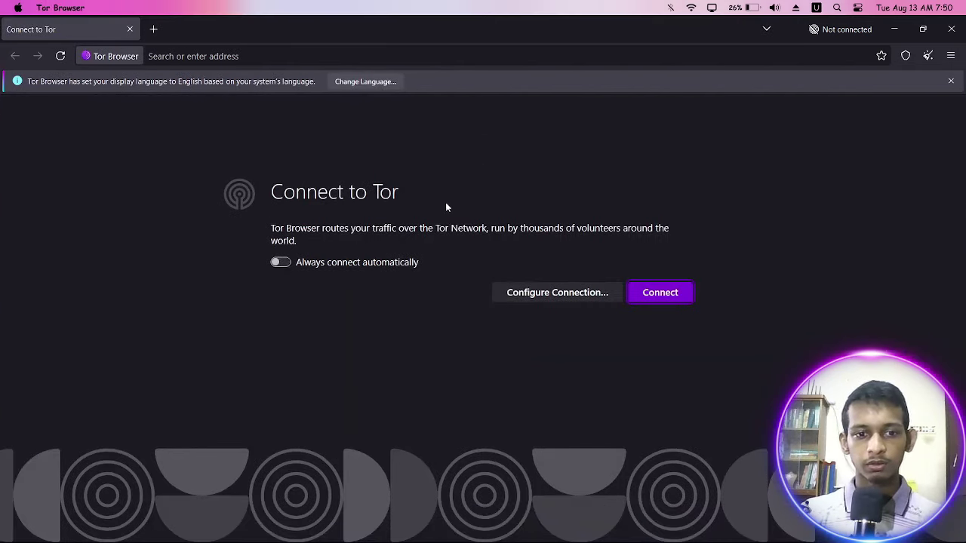
Step: Open Configure Connection and look through the Tor Connection settings
{"action": "left_click", "coordinate": [569, 295]}
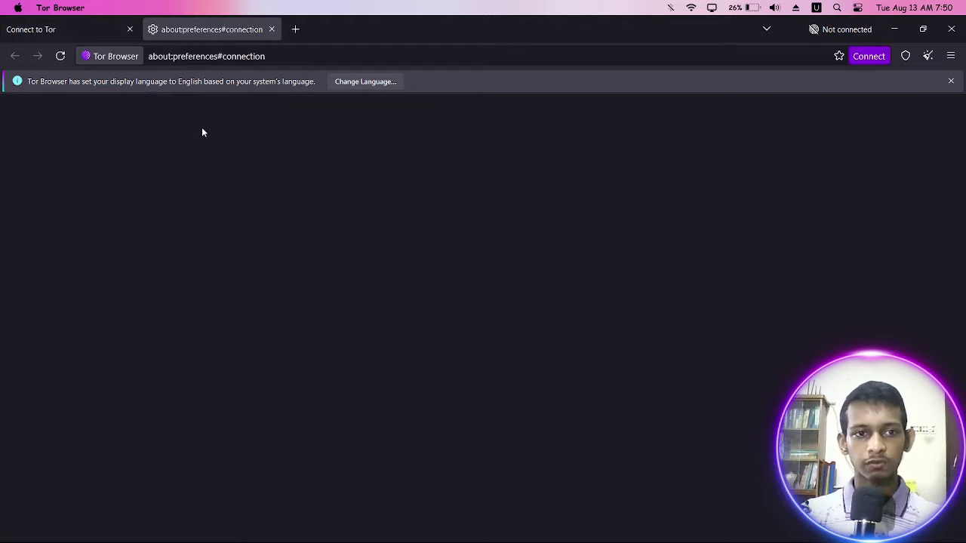
{"action": "scroll", "coordinate": [282, 221], "scroll_direction": "down", "scroll_amount": 15}
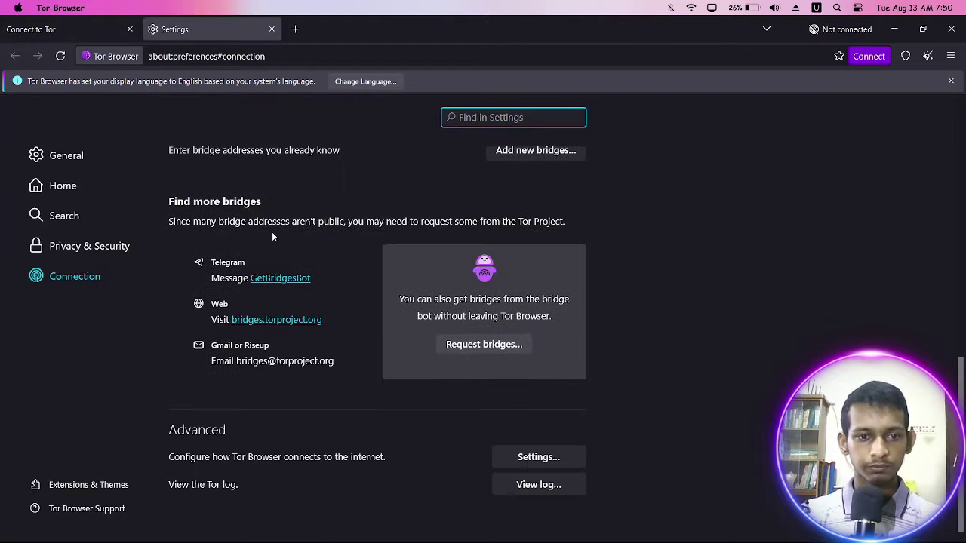
{"action": "scroll", "coordinate": [373, 289], "scroll_direction": "up", "scroll_amount": 15}
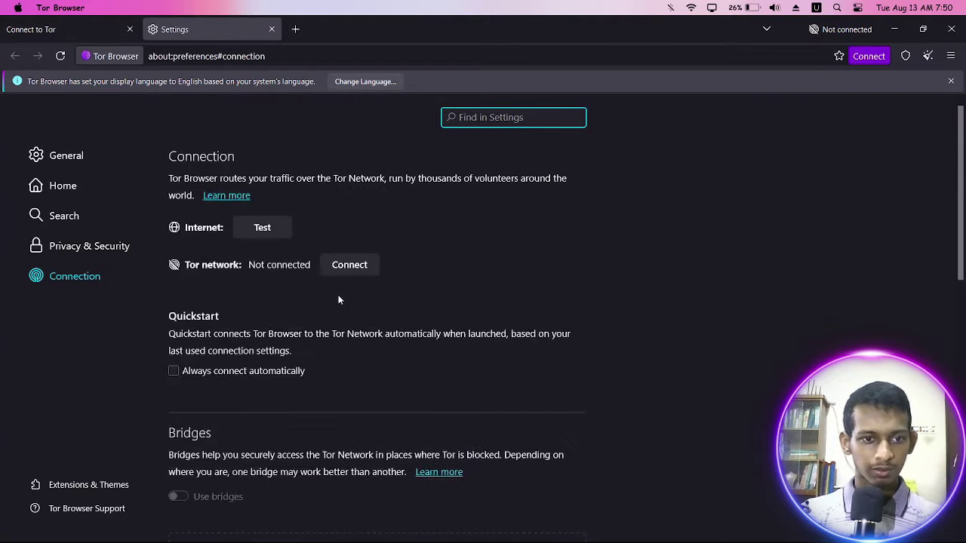
{"action": "scroll", "coordinate": [241, 252], "scroll_direction": "down", "scroll_amount": 10}
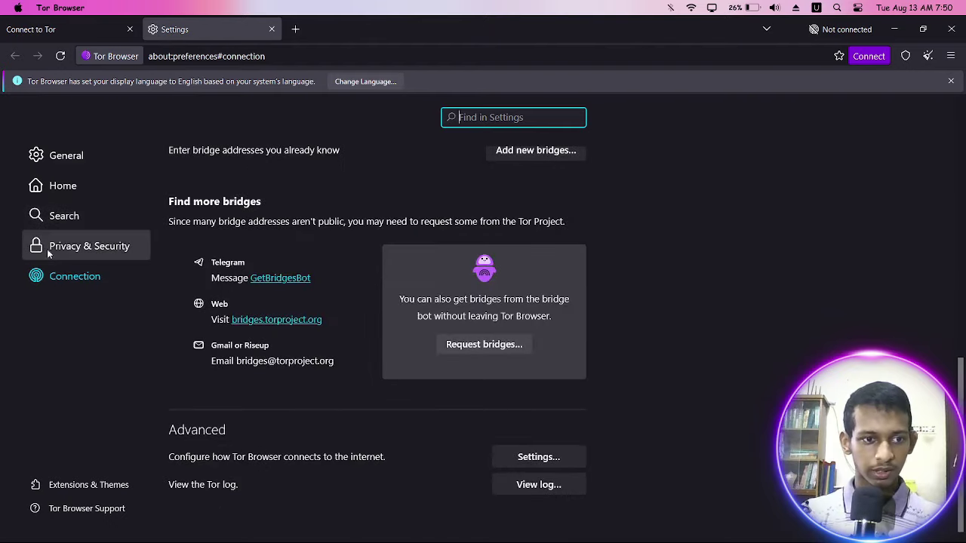
Step: Review the Privacy & Security settings, then return to the Connect to Tor page
{"action": "left_click", "coordinate": [52, 248]}
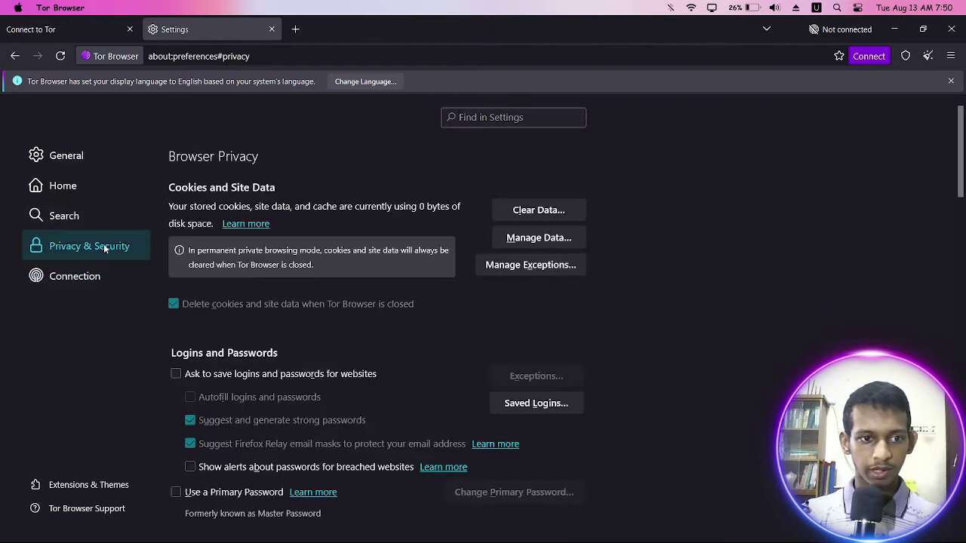
{"action": "scroll", "coordinate": [362, 305], "scroll_direction": "down", "scroll_amount": 10}
{"action": "scroll", "coordinate": [294, 258], "scroll_direction": "down", "scroll_amount": 10}
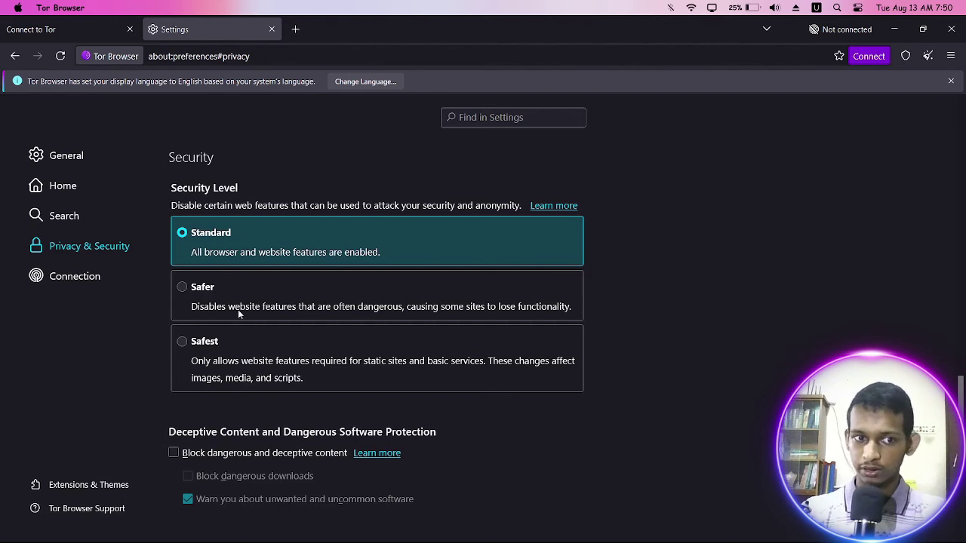
{"action": "scroll", "coordinate": [237, 309], "scroll_direction": "up", "scroll_amount": 5}
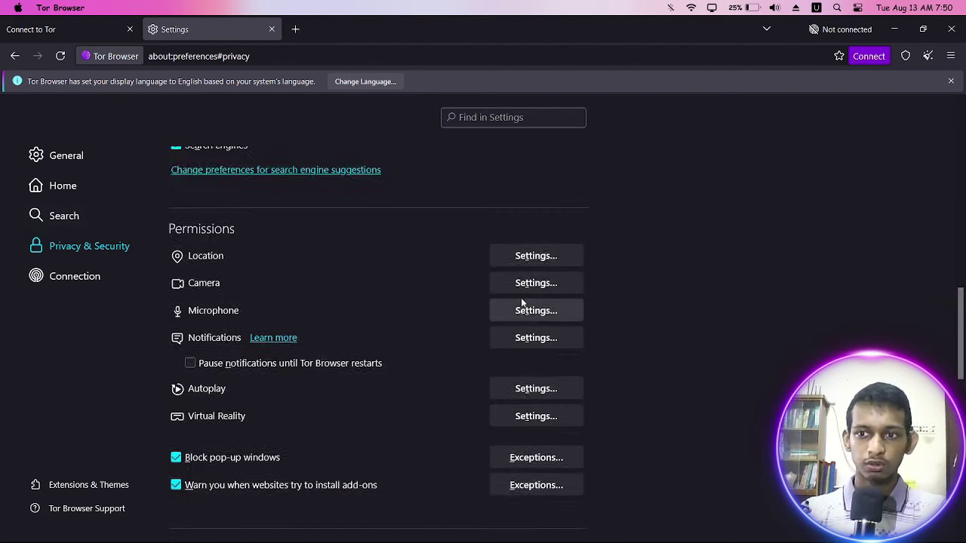
{"action": "scroll", "coordinate": [521, 302], "scroll_direction": "up", "scroll_amount": 8}
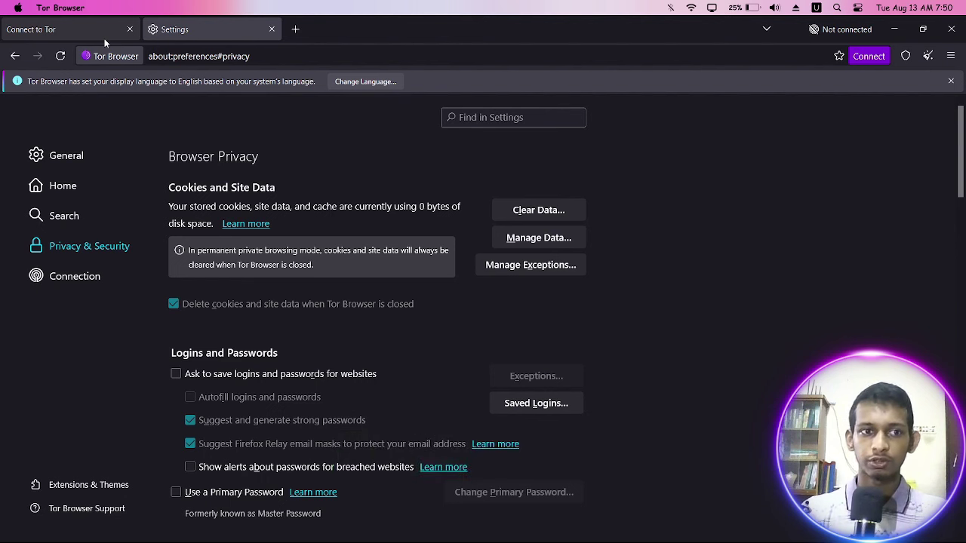
{"action": "scroll", "coordinate": [395, 264], "scroll_direction": "down", "scroll_amount": 20}
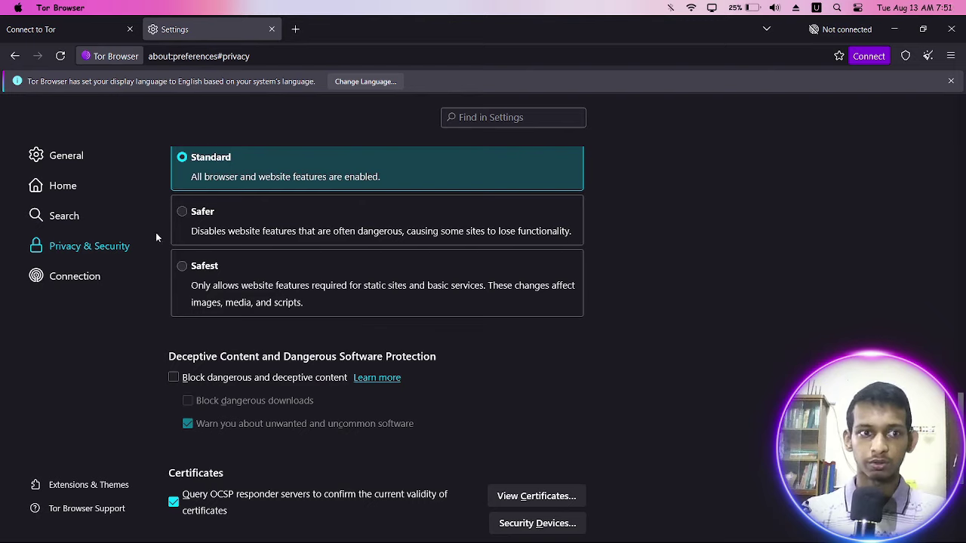
{"action": "scroll", "coordinate": [173, 257], "scroll_direction": "up", "scroll_amount": 10}
{"action": "left_click", "coordinate": [74, 29]}
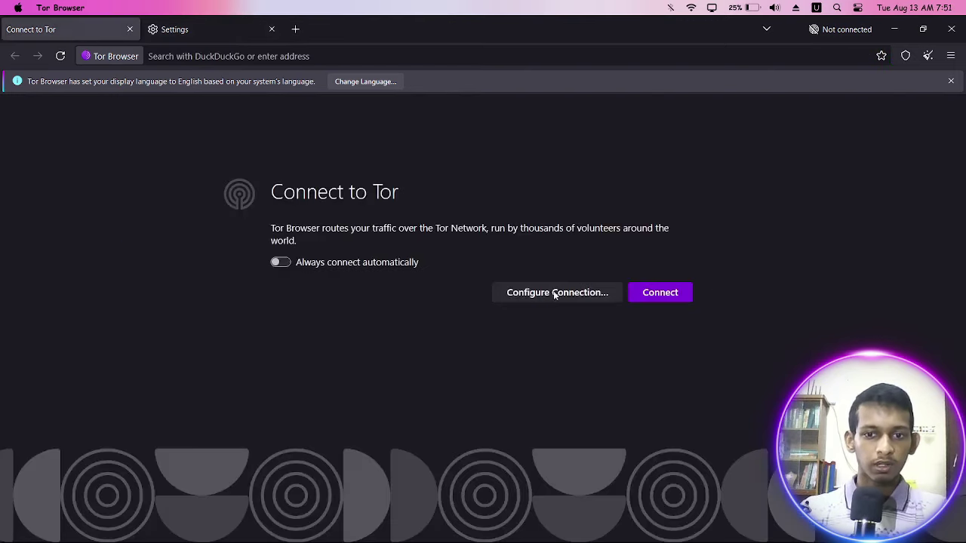
Step: Start connecting to the Tor network from the Connect to Tor page
{"action": "left_click", "coordinate": [679, 295]}
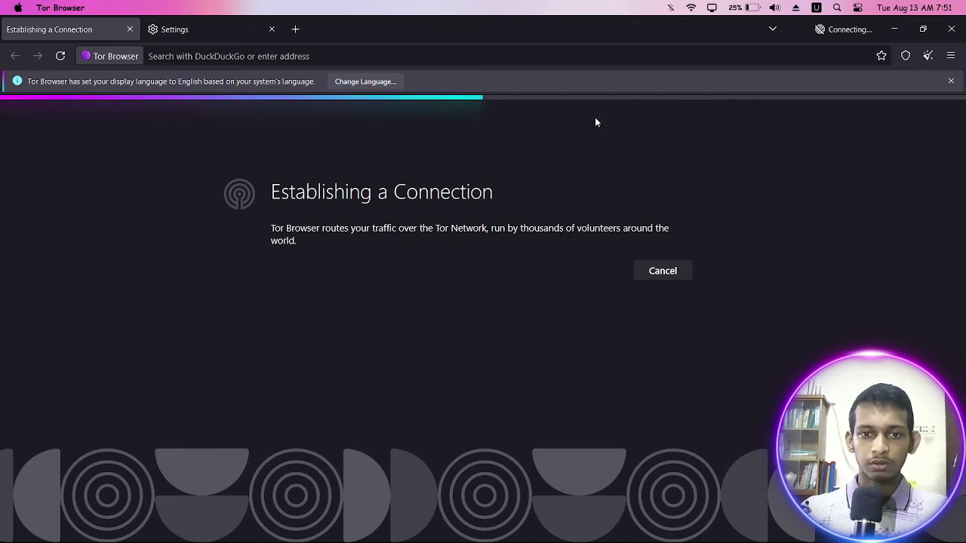
Step: Open Chrome with a profile and search 'gun making books' from the address bar
{"action": "mouse_move", "coordinate": [603, 540]}
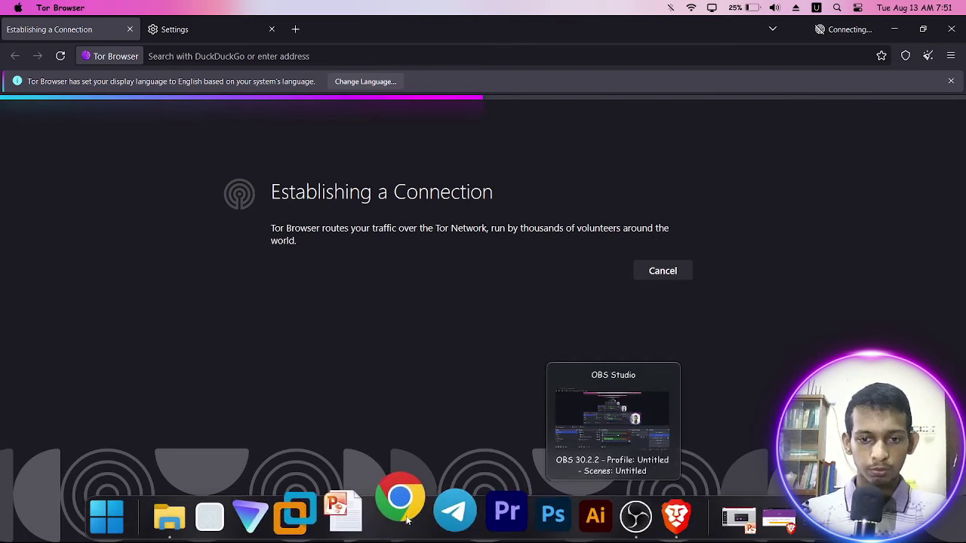
{"action": "left_click", "coordinate": [406, 517]}
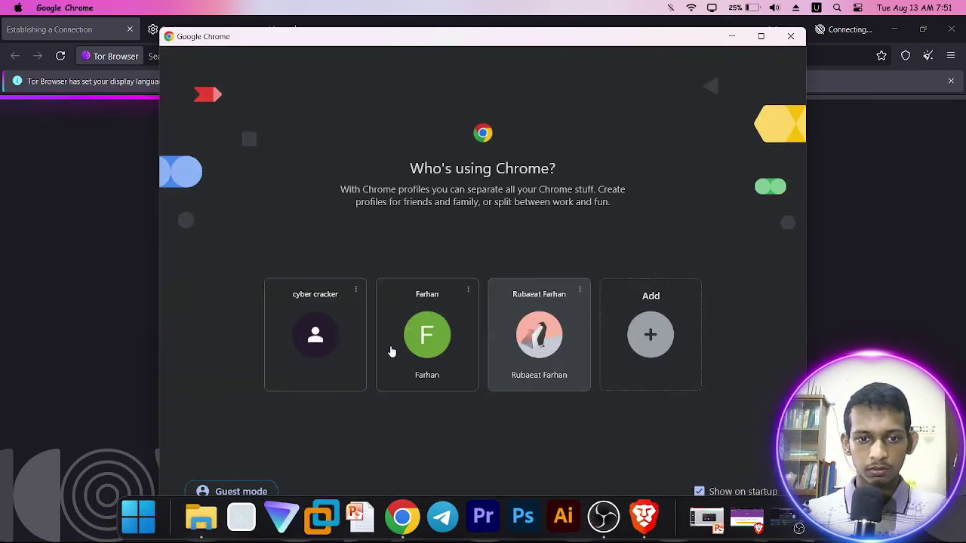
{"action": "left_click", "coordinate": [324, 329]}
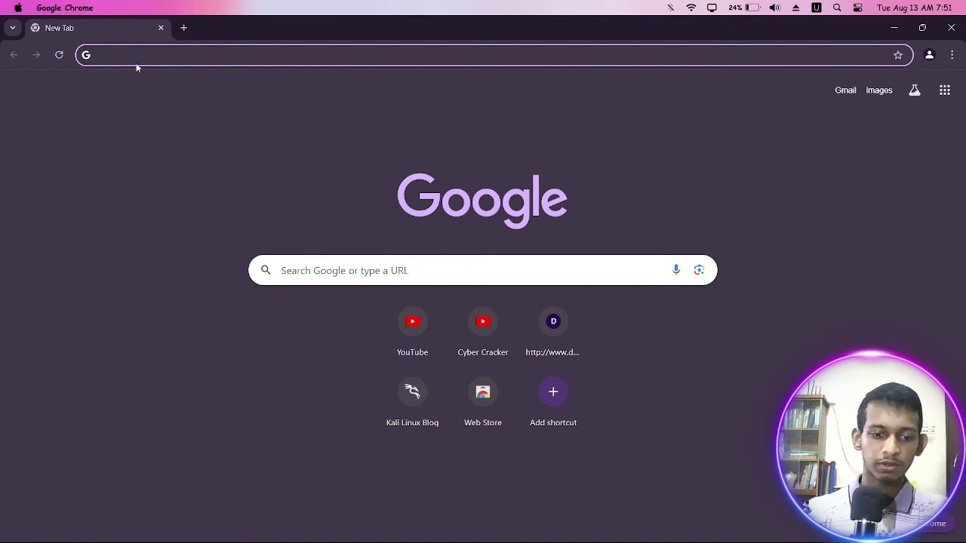
{"action": "type", "text": "gi"}
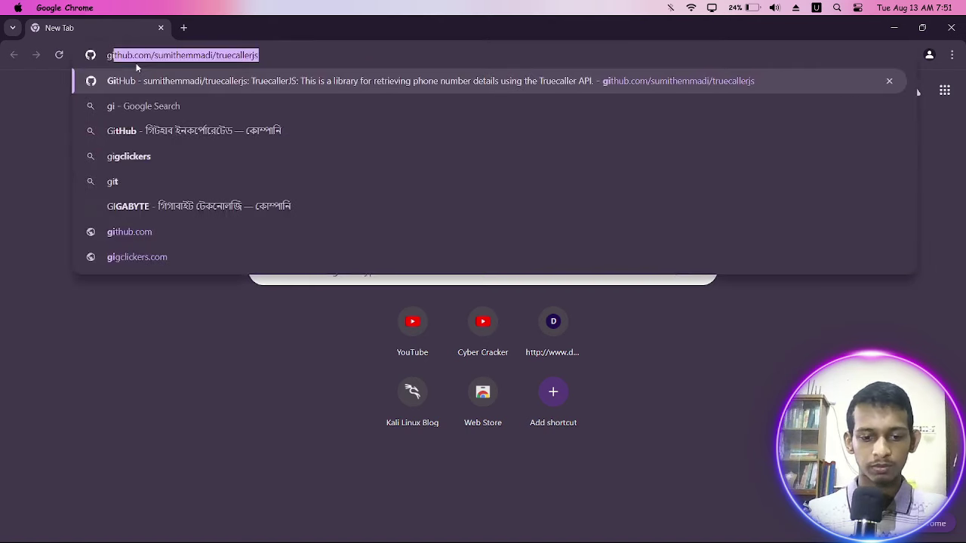
{"action": "type", "text": "unma"}
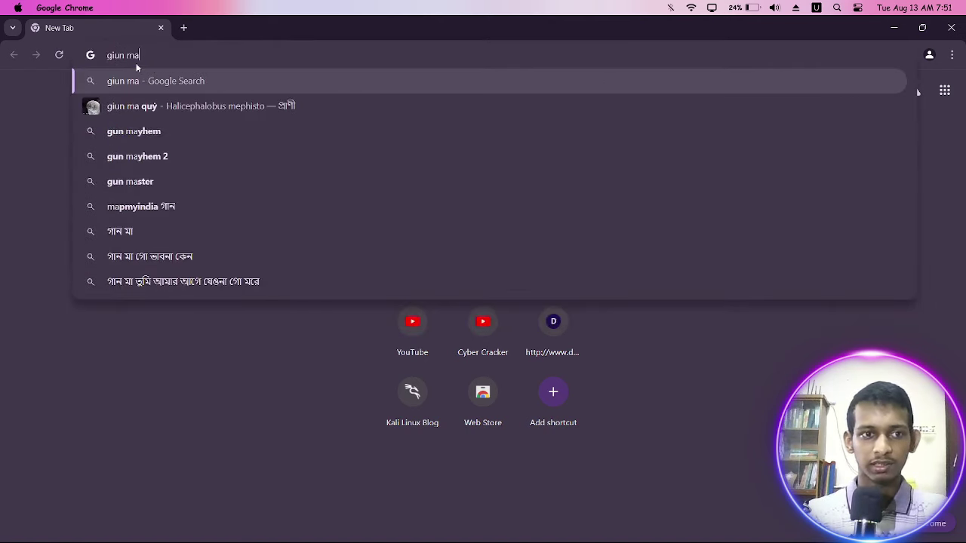
{"action": "key", "text": "BackSpace"}
{"action": "key", "text": "BackSpace"}
{"action": "key", "text": "BackSpace"}
{"action": "key", "text": "BackSpace"}
{"action": "key", "text": "BackSpace"}
{"action": "key", "text": "BackSpace"}
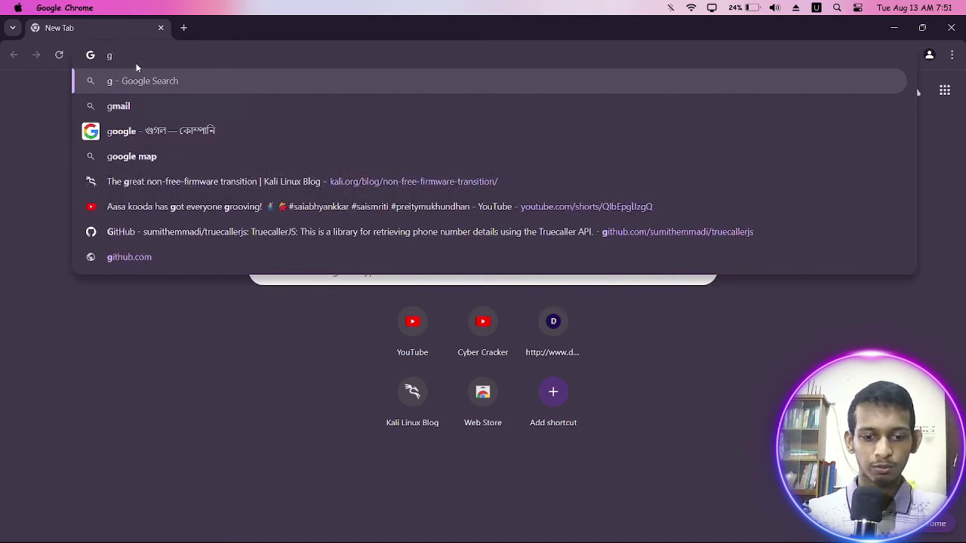
{"action": "type", "text": "un making"}
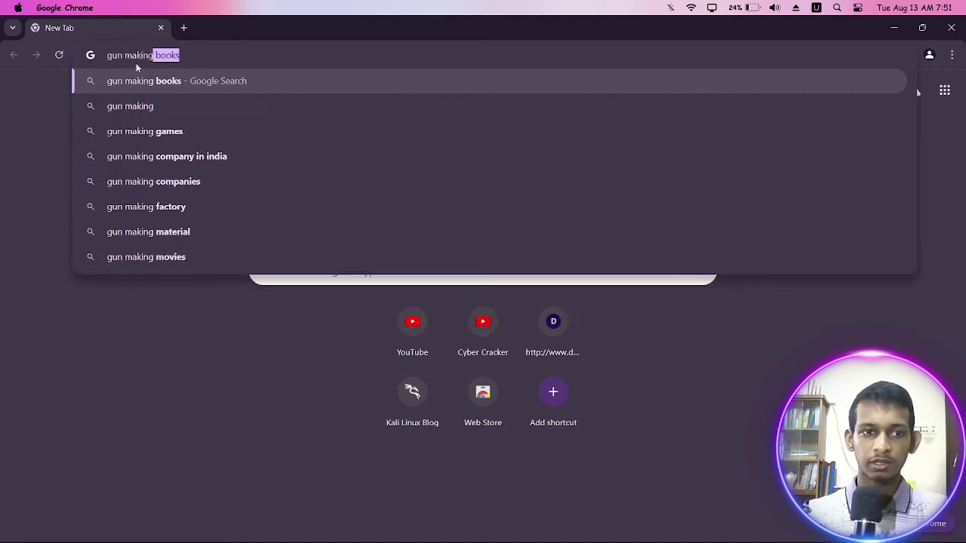
{"action": "key", "text": "Return"}
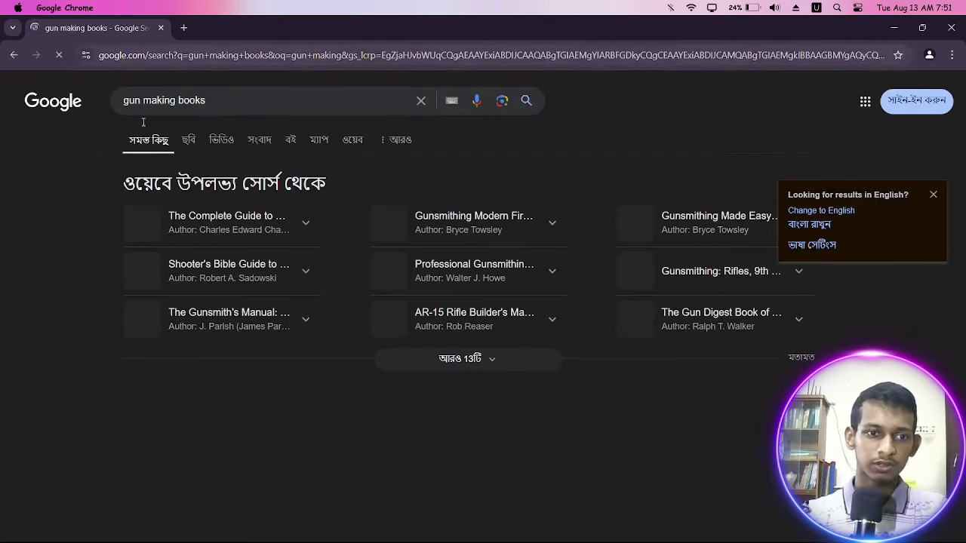
{"action": "scroll", "coordinate": [355, 165], "scroll_direction": "down", "scroll_amount": 3}
{"action": "scroll", "coordinate": [104, 223], "scroll_direction": "down", "scroll_amount": 7}
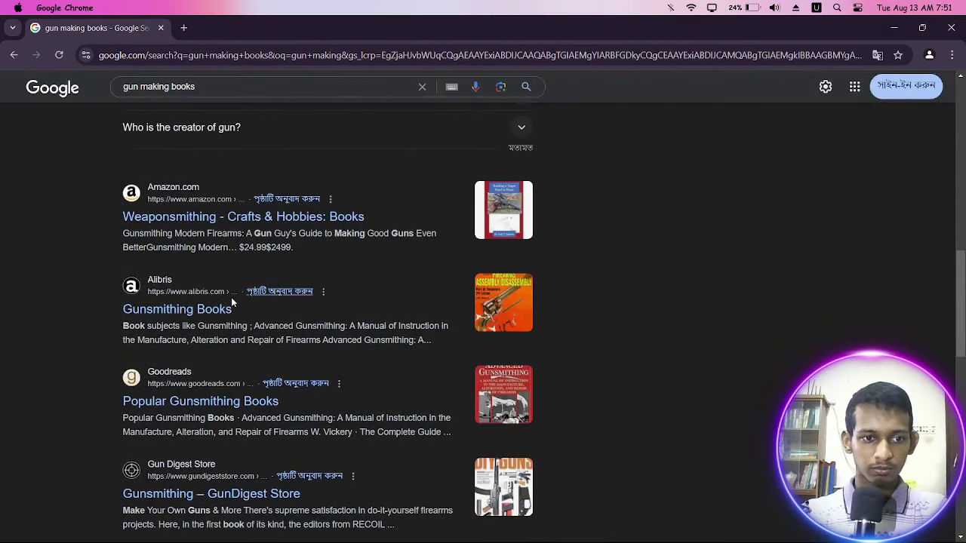
{"action": "scroll", "coordinate": [377, 209], "scroll_direction": "up", "scroll_amount": 3}
{"action": "scroll", "coordinate": [280, 166], "scroll_direction": "up", "scroll_amount": 6}
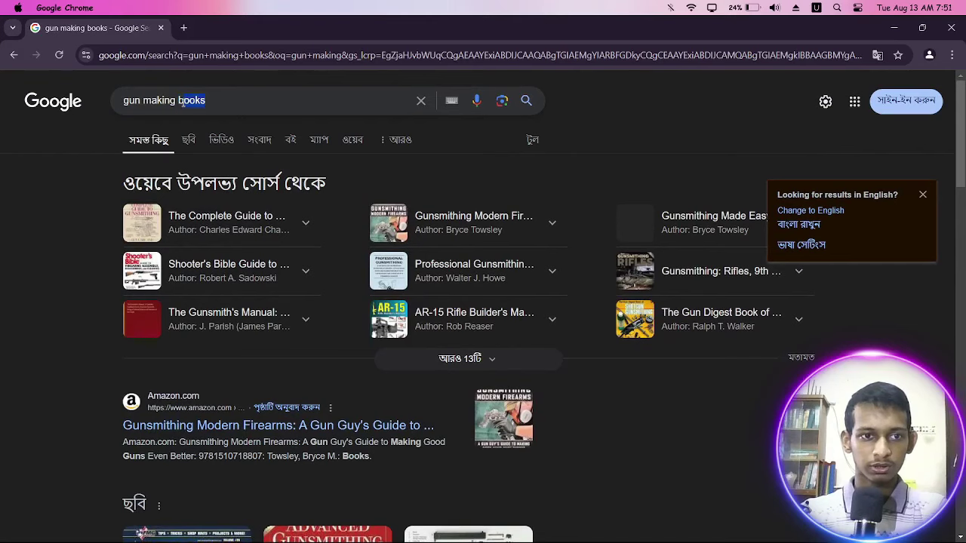
Step: Narrow the search to just 'gun making' and scroll through the results
{"action": "key", "text": "BackSpace"}
{"action": "key", "text": "Return"}
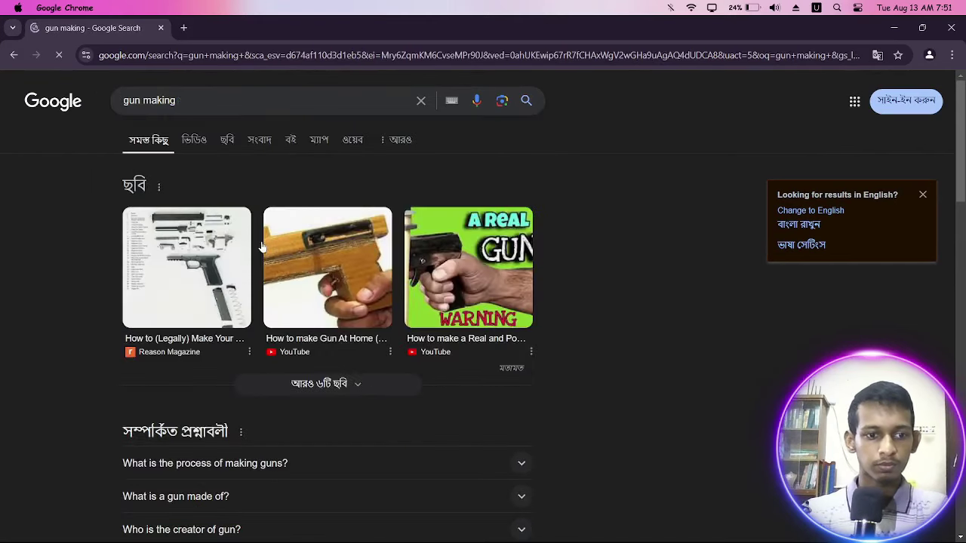
{"action": "scroll", "coordinate": [263, 266], "scroll_direction": "down", "scroll_amount": 4}
{"action": "scroll", "coordinate": [263, 266], "scroll_direction": "down", "scroll_amount": 7}
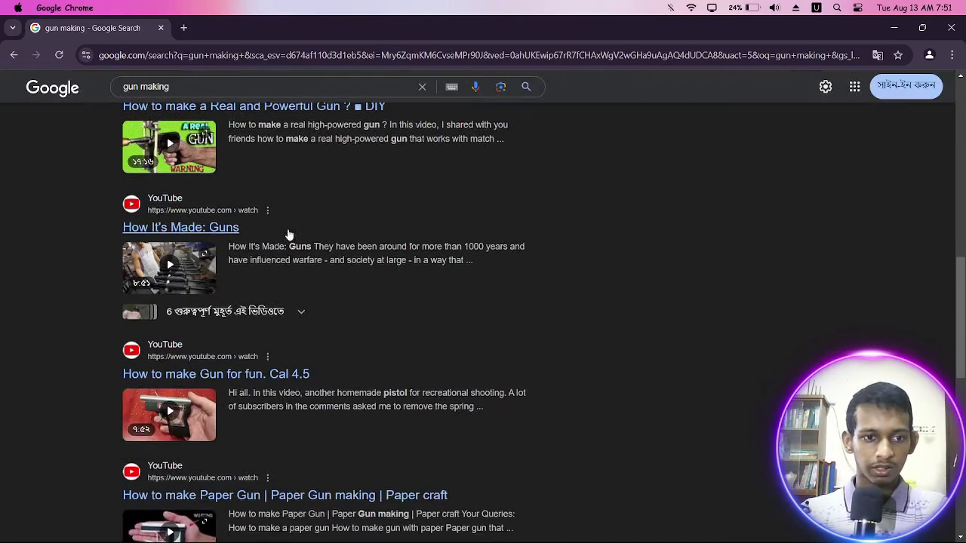
{"action": "scroll", "coordinate": [214, 245], "scroll_direction": "up", "scroll_amount": 10}
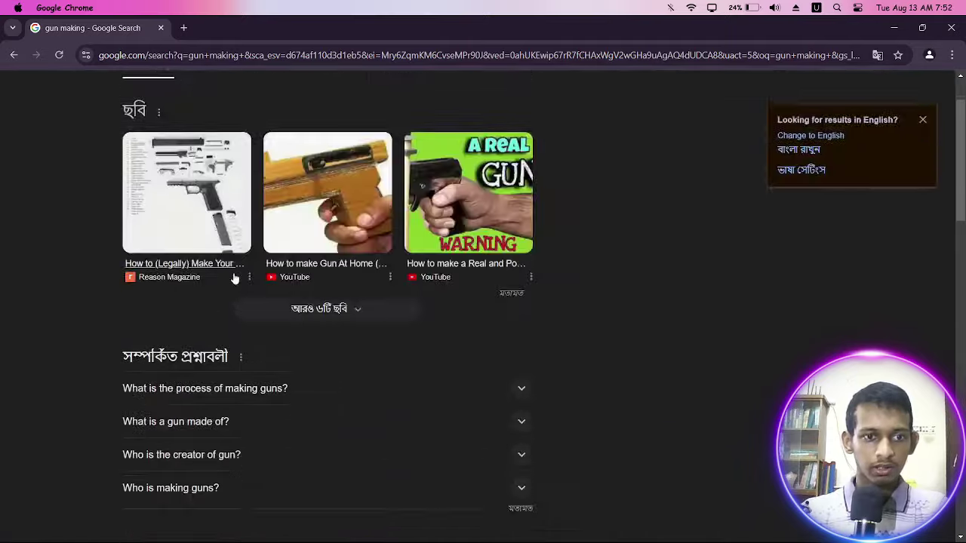
{"action": "scroll", "coordinate": [227, 276], "scroll_direction": "down", "scroll_amount": 8}
{"action": "scroll", "coordinate": [227, 275], "scroll_direction": "down", "scroll_amount": 6}
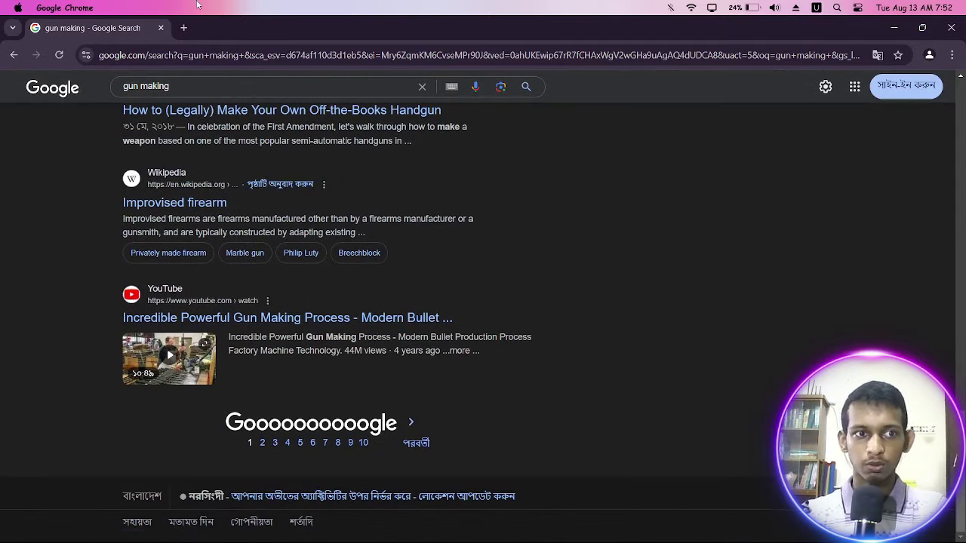
Step: Check the site information, go back to the earlier results, and minimize Chrome
{"action": "left_click", "coordinate": [86, 57]}
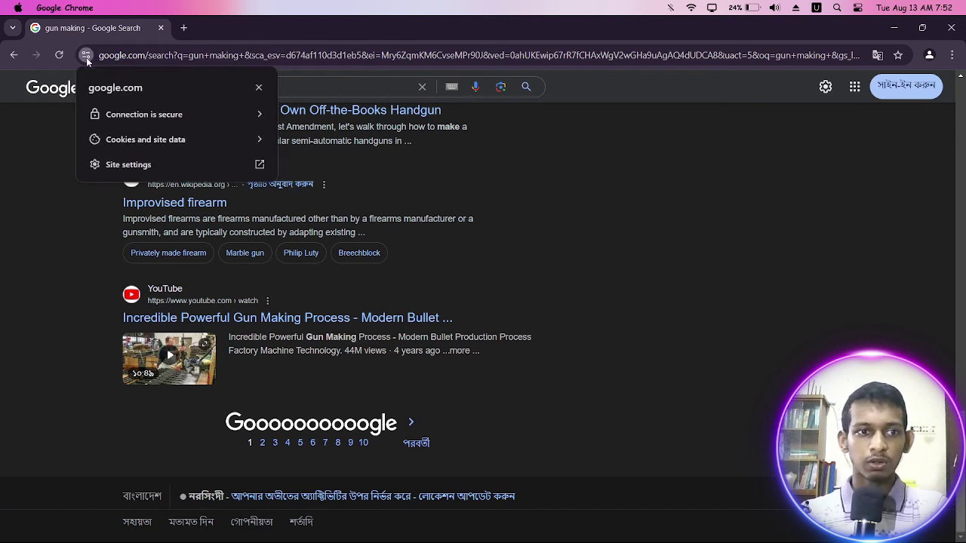
{"action": "left_click", "coordinate": [86, 57]}
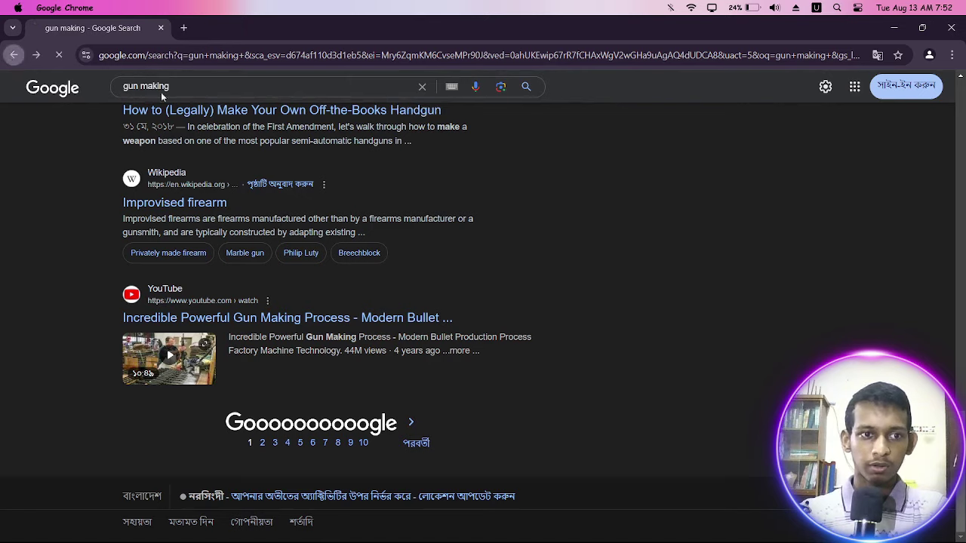
{"action": "left_click", "coordinate": [14, 54]}
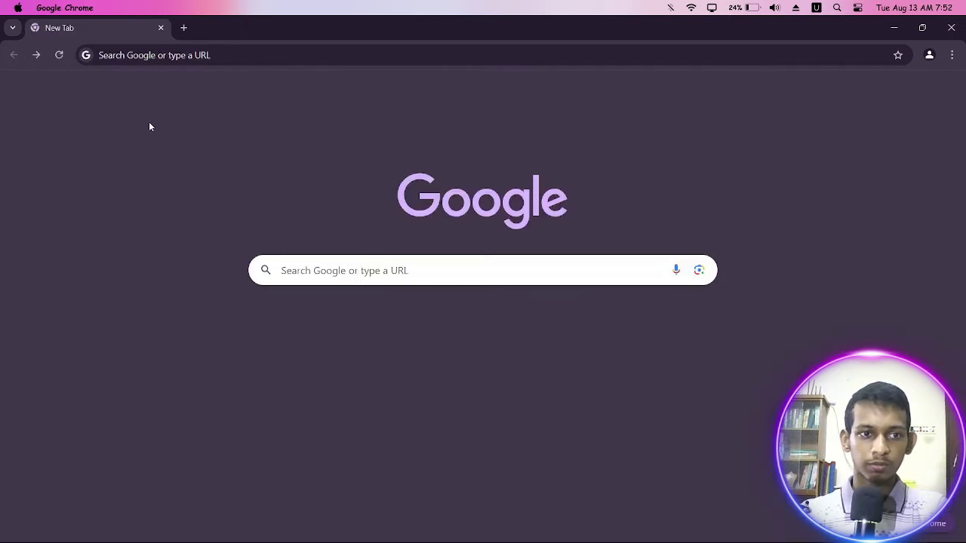
{"action": "left_click", "coordinate": [893, 31]}
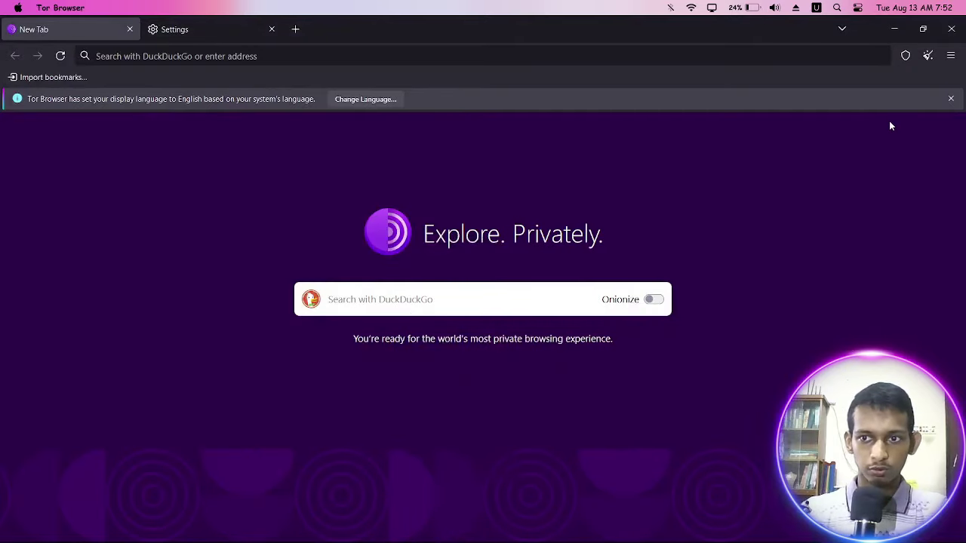
Step: Close the Settings tab and load google.com in the remaining tab
{"action": "left_click", "coordinate": [272, 29]}
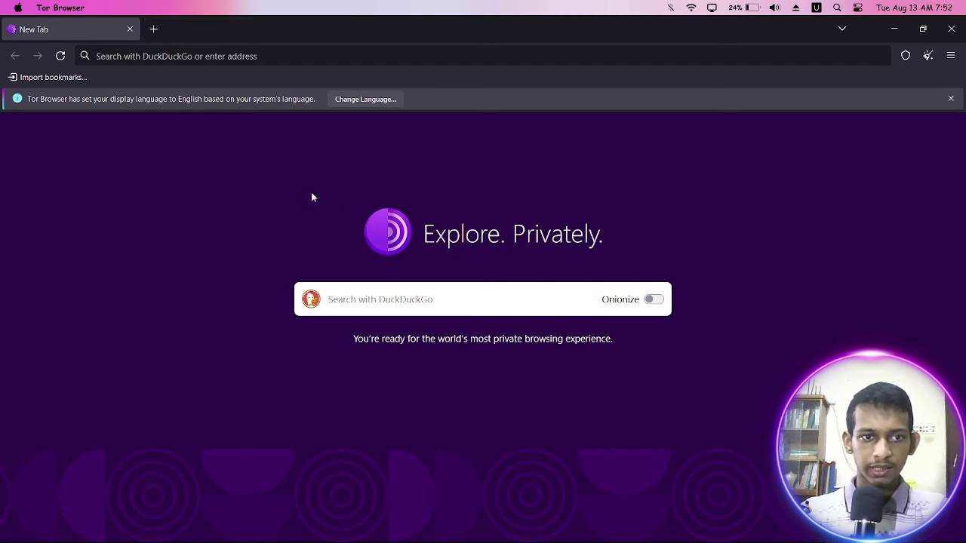
{"action": "left_click", "coordinate": [266, 57]}
{"action": "type", "text": "g"}
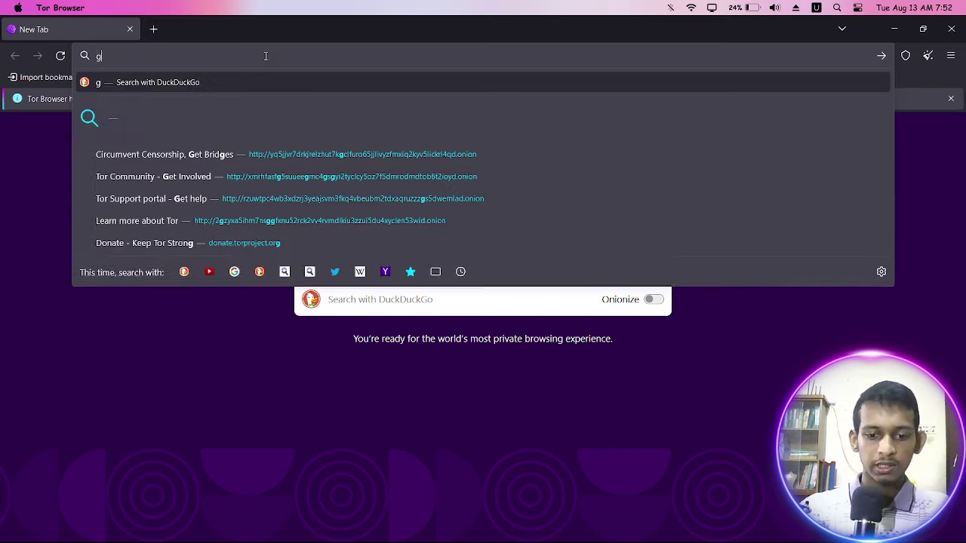
{"action": "type", "text": "oogle.com"}
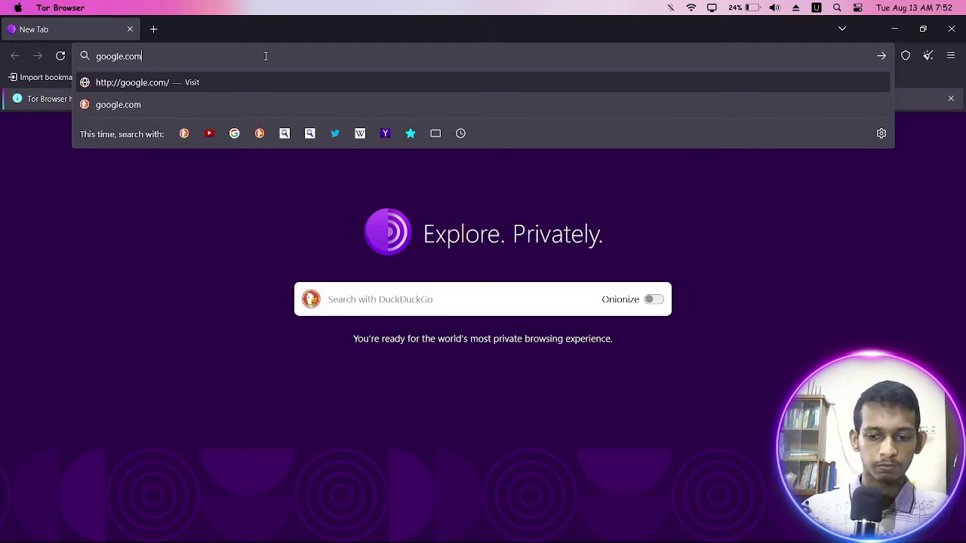
{"action": "key", "text": "Return"}
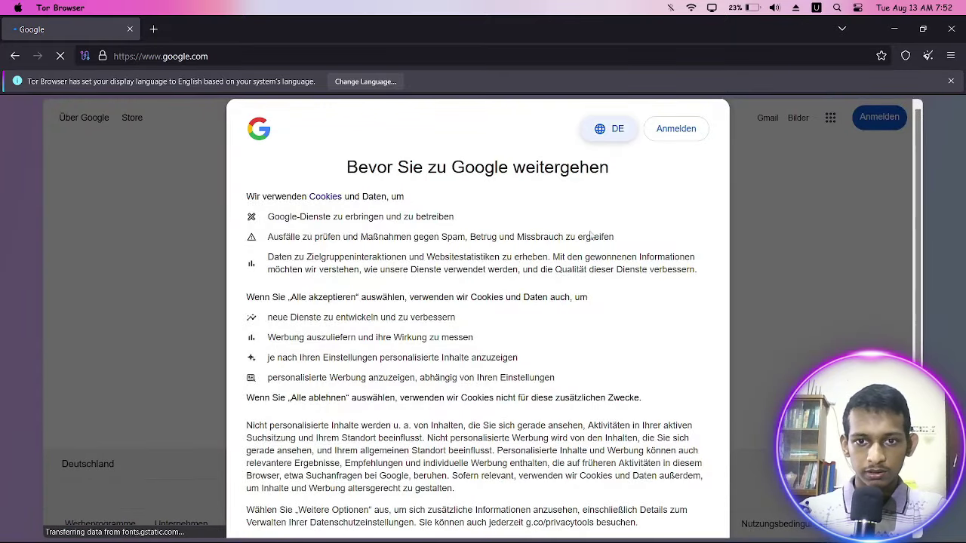
Step: Switch Google's consent page to English and reject all optional cookies
{"action": "scroll", "coordinate": [554, 223], "scroll_direction": "down", "scroll_amount": 2}
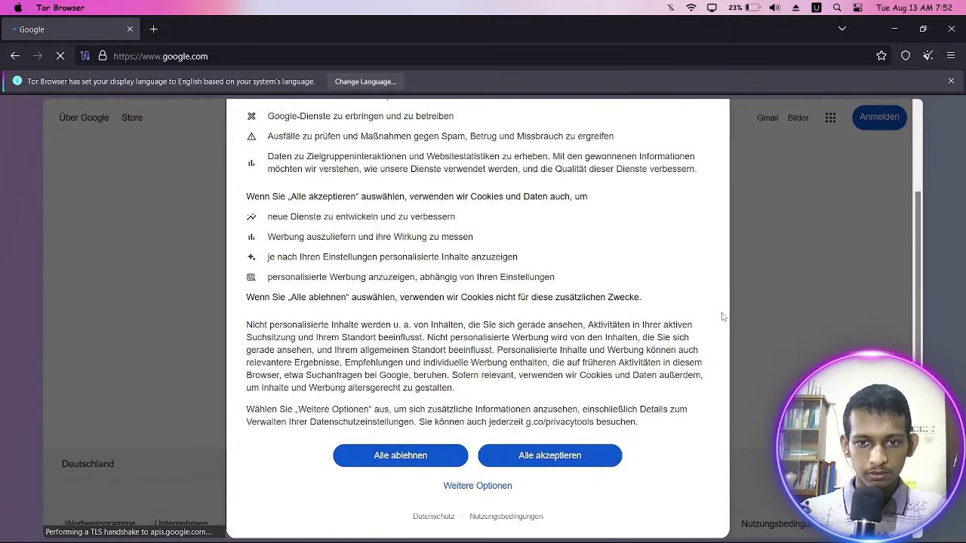
{"action": "scroll", "coordinate": [723, 316], "scroll_direction": "up", "scroll_amount": 2}
{"action": "left_click", "coordinate": [617, 132]}
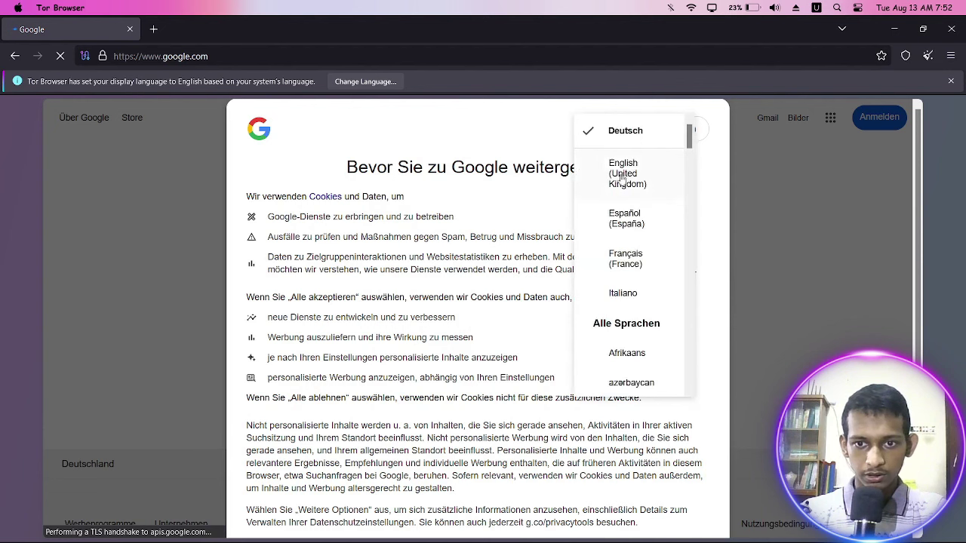
{"action": "left_click", "coordinate": [623, 180]}
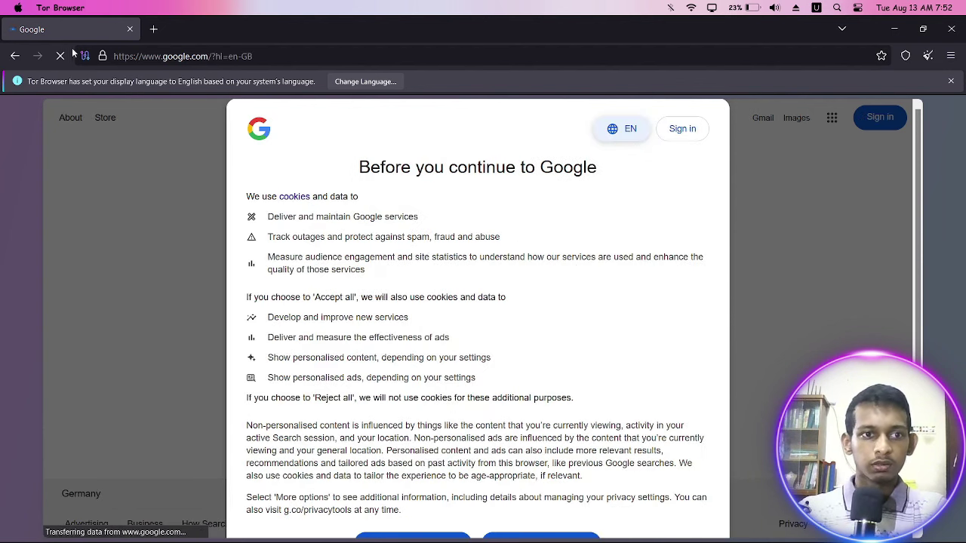
{"action": "scroll", "coordinate": [443, 292], "scroll_direction": "down", "scroll_amount": 1}
{"action": "scroll", "coordinate": [442, 293], "scroll_direction": "down", "scroll_amount": 1}
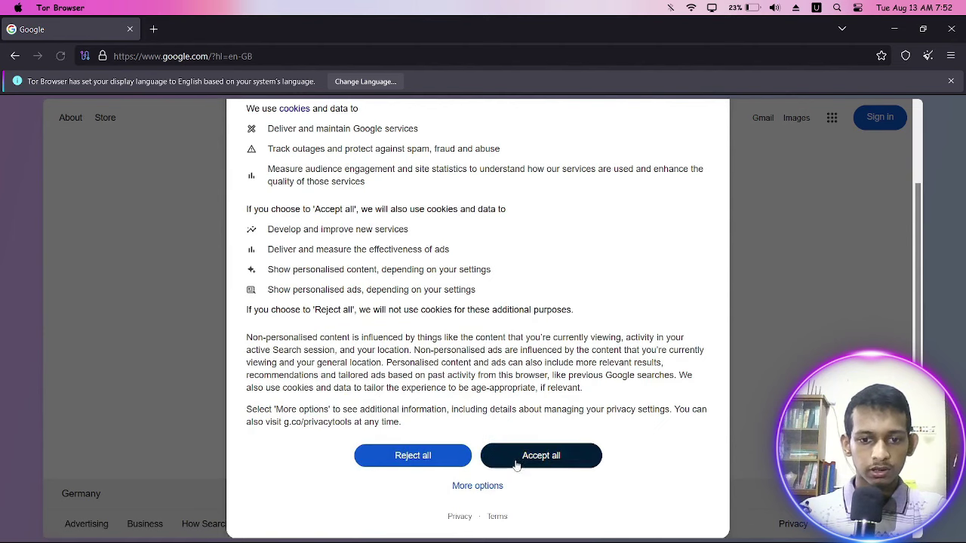
{"action": "left_click", "coordinate": [435, 466]}
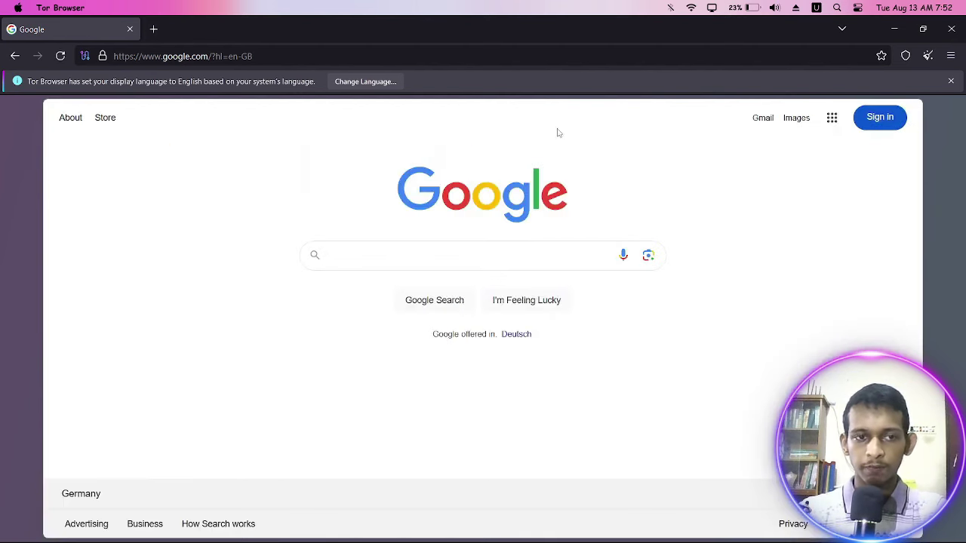
Step: Show the google.com Tor circuit: United States guard and relay, Germany exit
{"action": "left_click", "coordinate": [87, 55]}
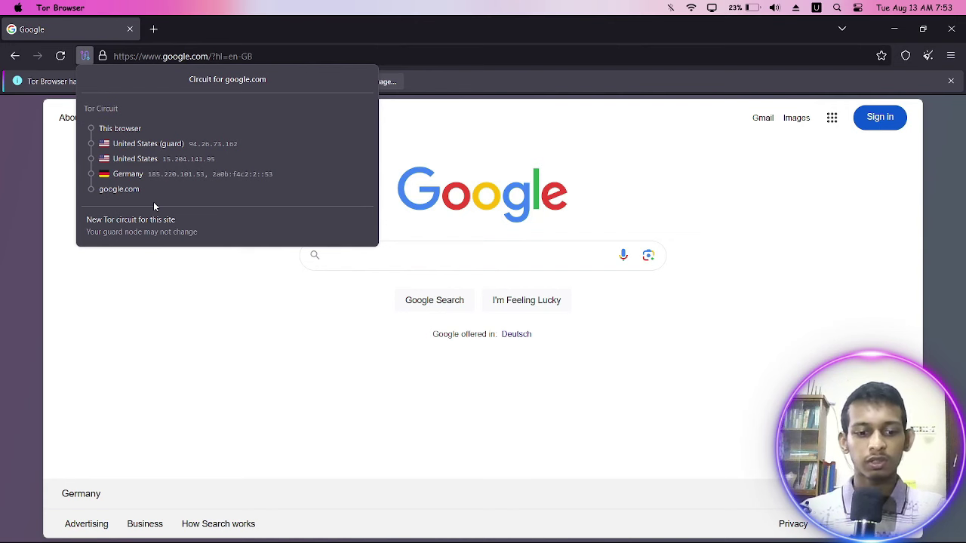
Step: Close the circuit panel and click into Google's search box, dismissing the trending suggestions
{"action": "left_click", "coordinate": [153, 283]}
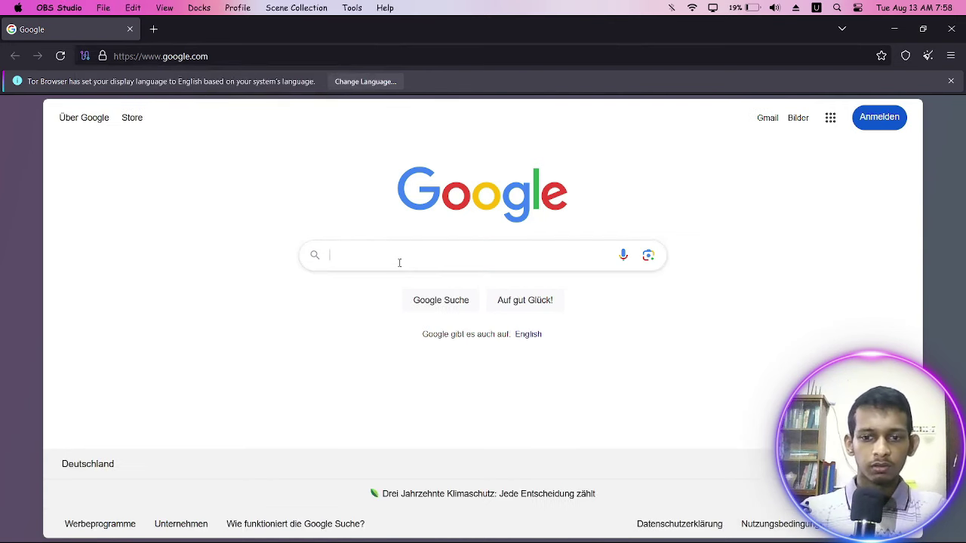
{"action": "left_click", "coordinate": [399, 262]}
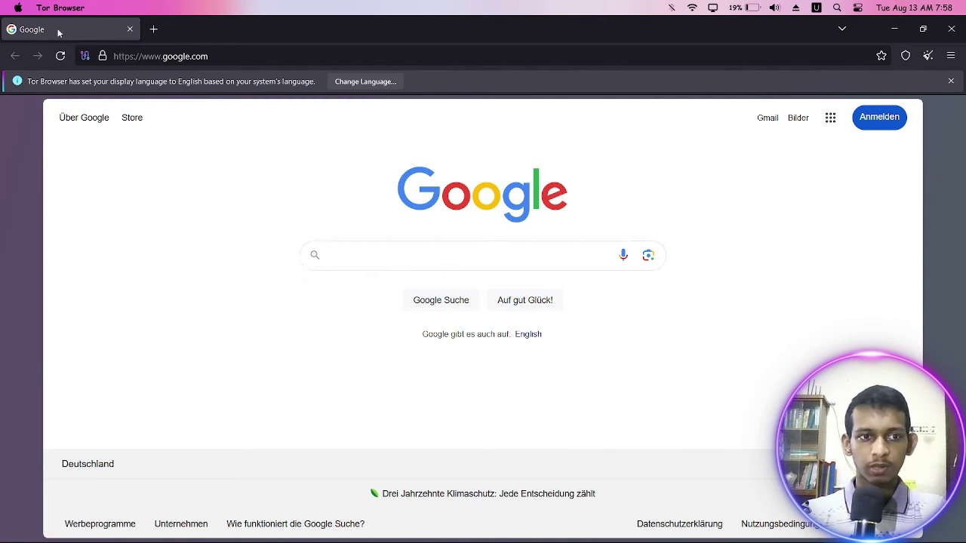
{"action": "left_click", "coordinate": [363, 261]}
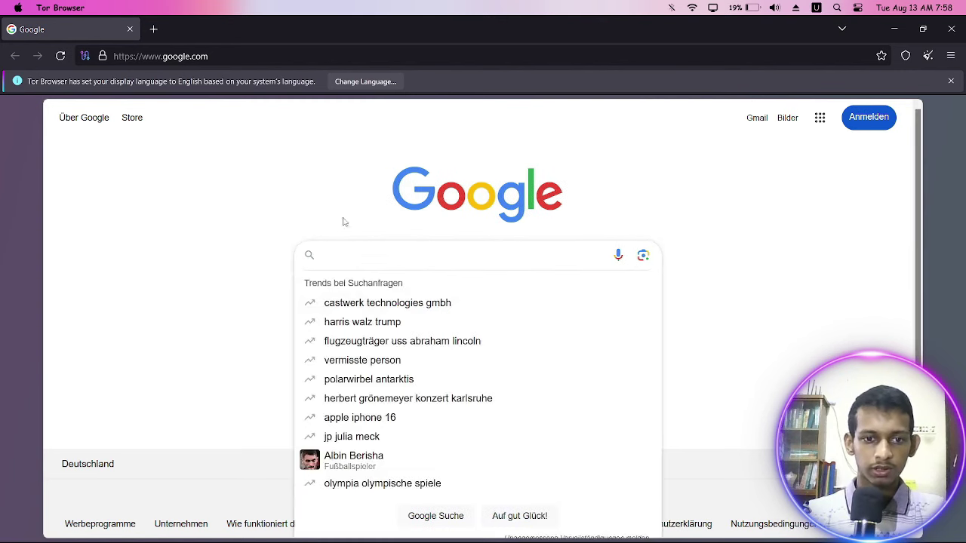
{"action": "left_click", "coordinate": [200, 262]}
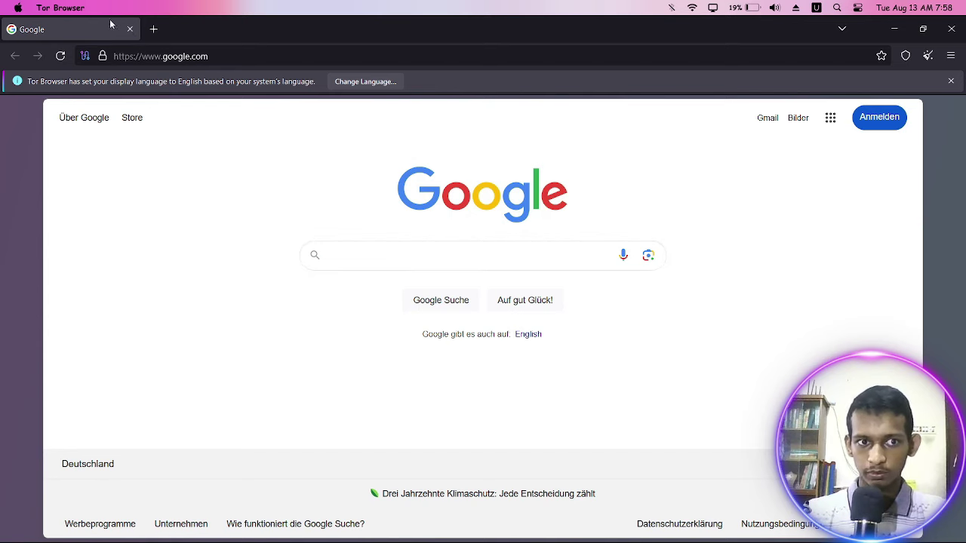
Step: In a new tab, search YouTube for 'youtube' via the YouTube shortcut and scroll the results
{"action": "left_click", "coordinate": [160, 36]}
{"action": "type", "text": "yo"}
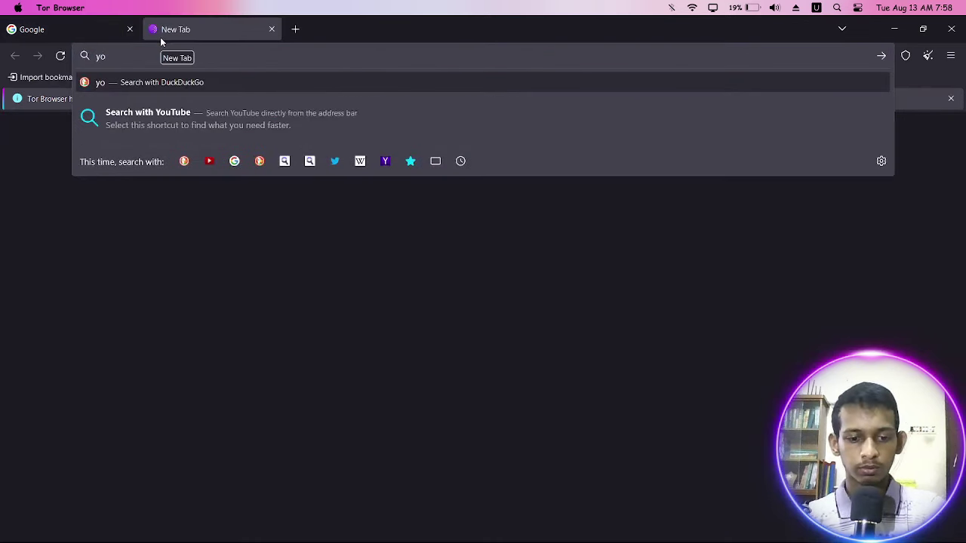
{"action": "type", "text": "u"}
{"action": "left_click", "coordinate": [209, 161]}
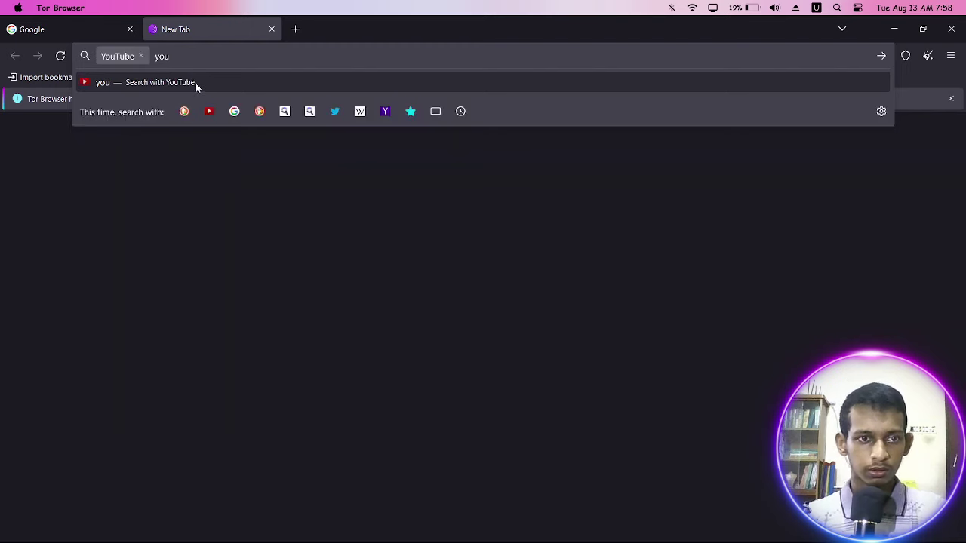
{"action": "type", "text": "tube"}
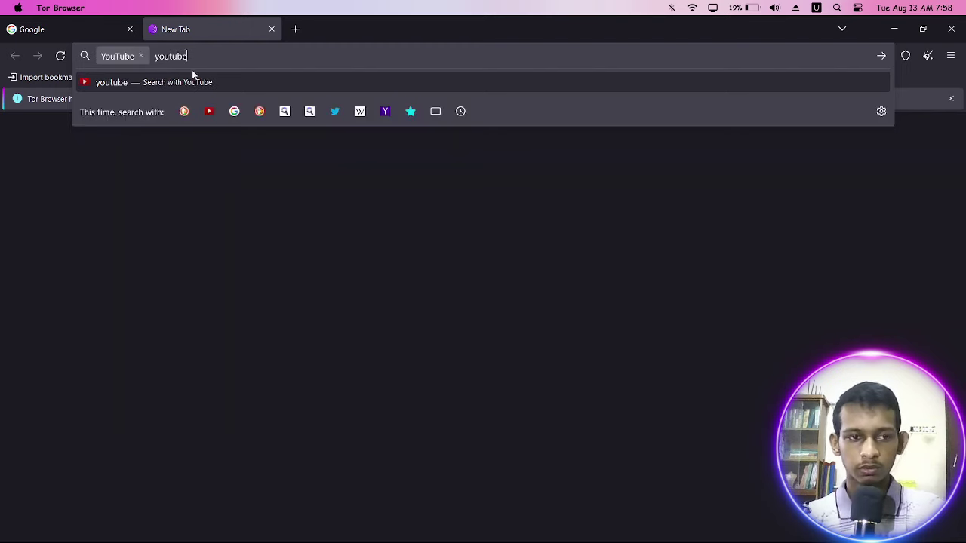
{"action": "key", "text": "Return"}
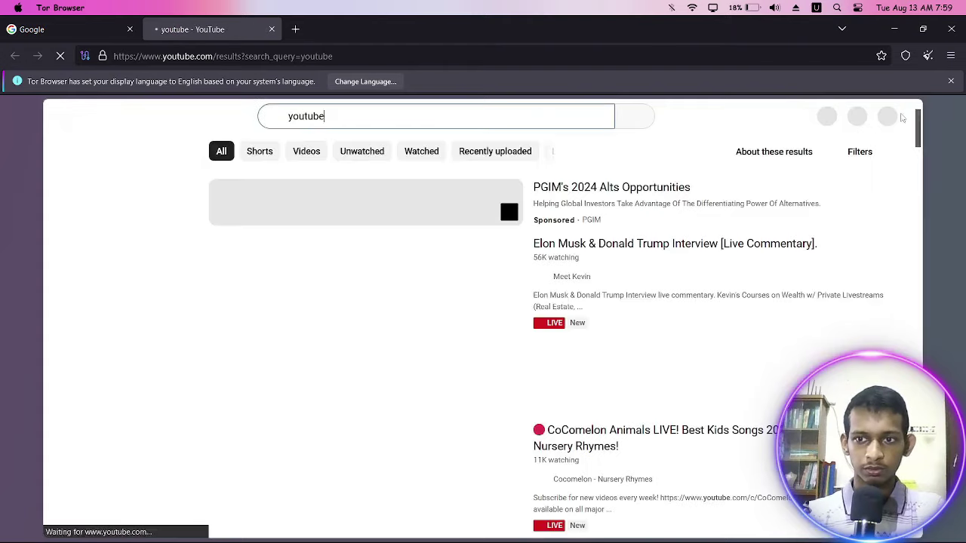
{"action": "scroll", "coordinate": [444, 248], "scroll_direction": "down", "scroll_amount": 10}
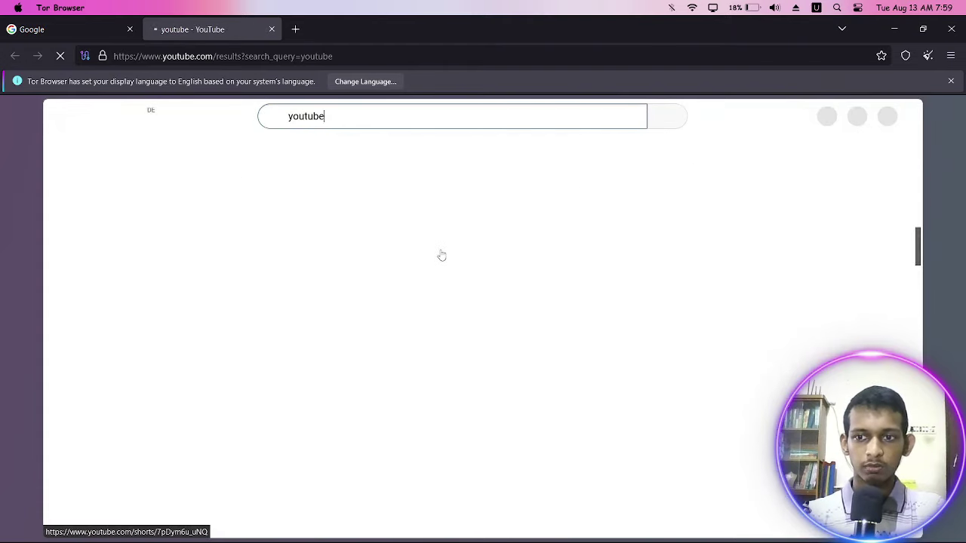
{"action": "scroll", "coordinate": [378, 319], "scroll_direction": "up", "scroll_amount": 5}
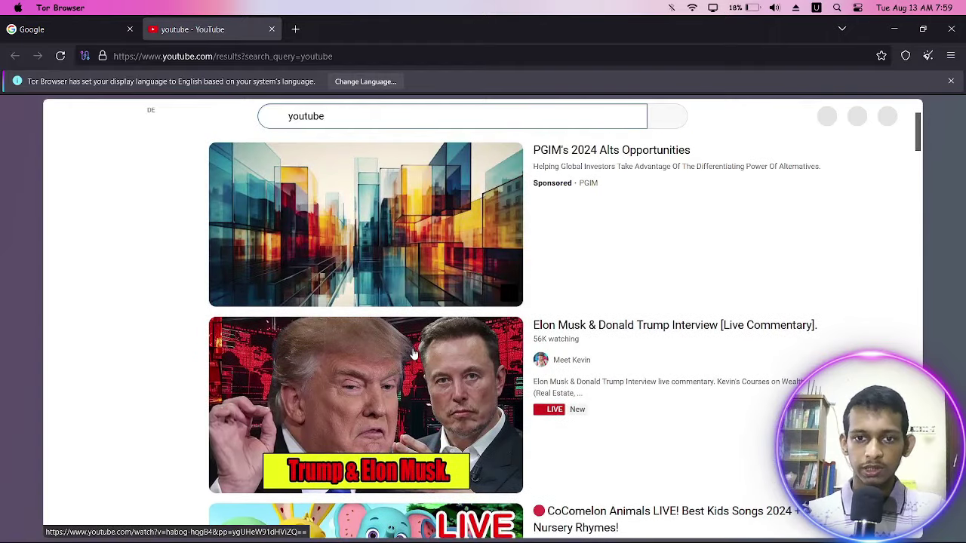
{"action": "scroll", "coordinate": [415, 354], "scroll_direction": "up", "scroll_amount": 2}
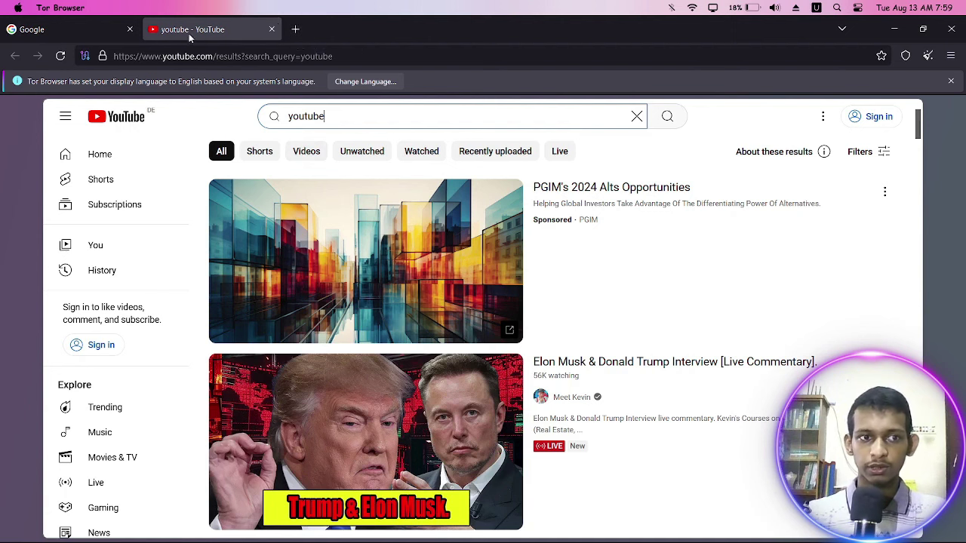
{"action": "left_click", "coordinate": [27, 33]}
{"action": "left_click", "coordinate": [170, 28]}
{"action": "left_click", "coordinate": [104, 28]}
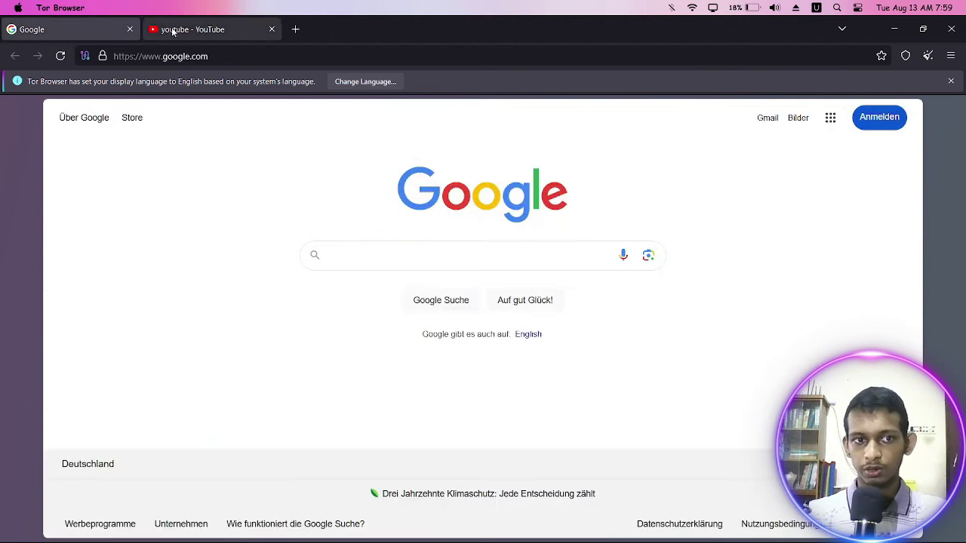
{"action": "left_click", "coordinate": [165, 29]}
{"action": "left_click", "coordinate": [90, 28]}
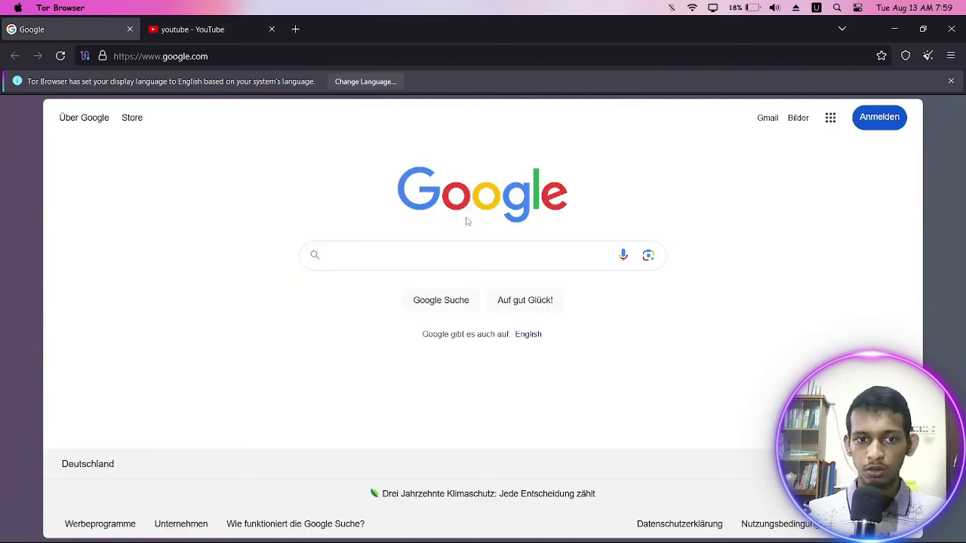
{"action": "left_click", "coordinate": [178, 27]}
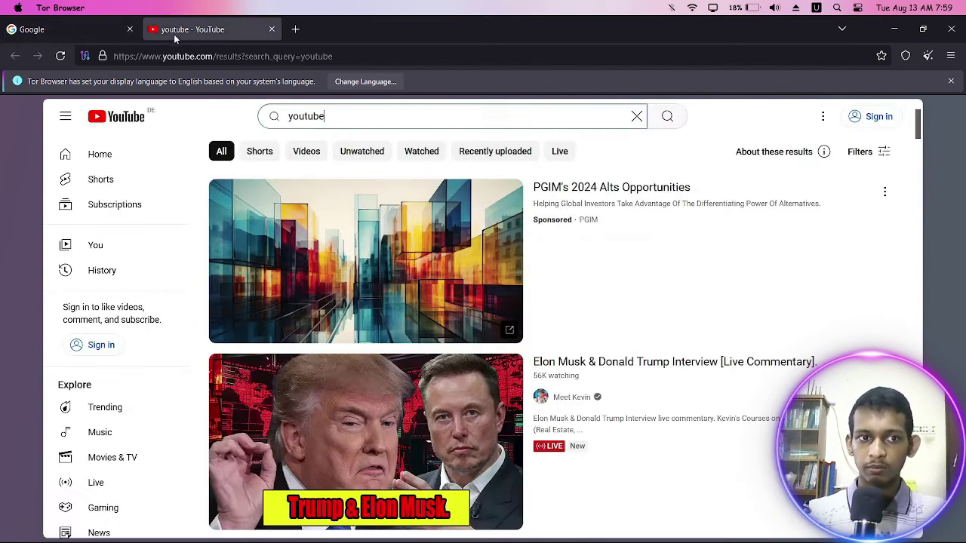
{"action": "left_click", "coordinate": [128, 29]}
{"action": "left_click", "coordinate": [162, 29]}
{"action": "left_click", "coordinate": [83, 29]}
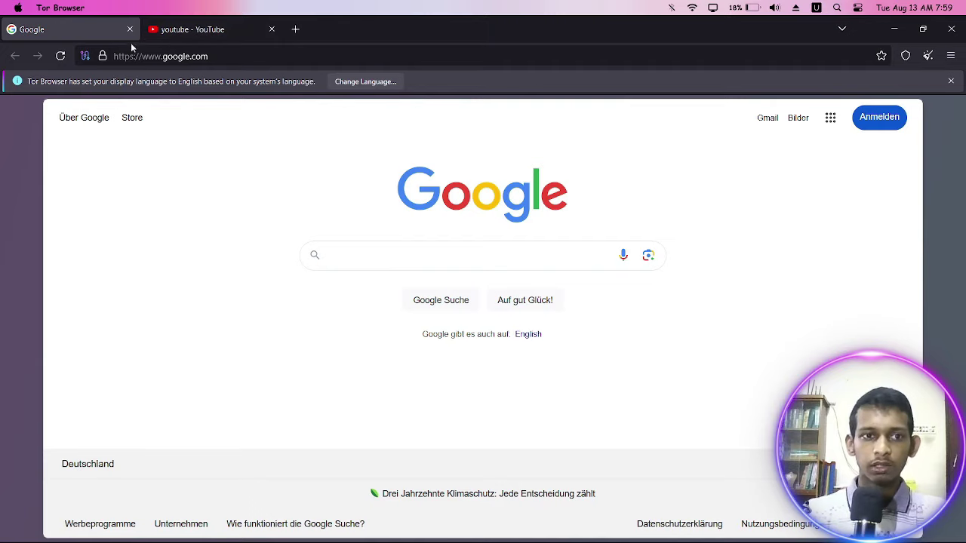
{"action": "left_click", "coordinate": [157, 30]}
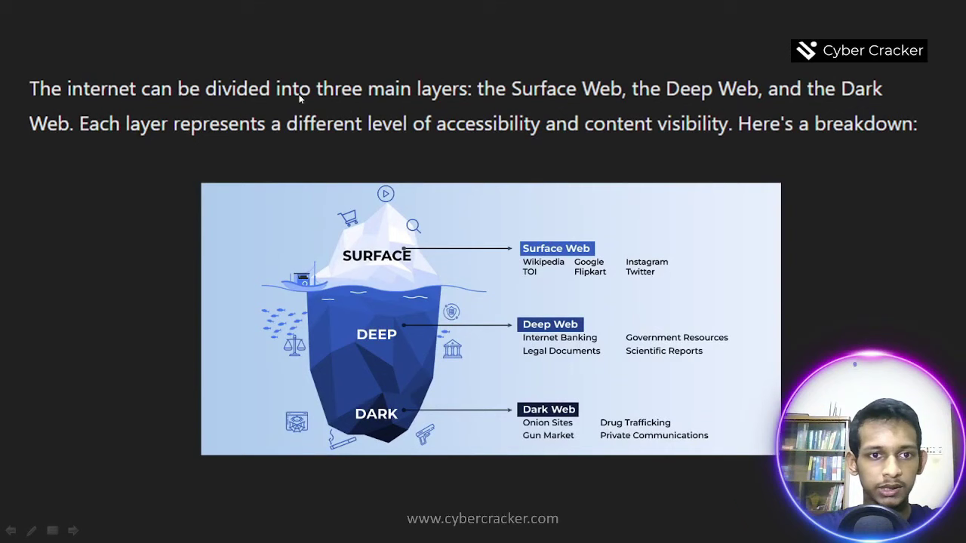
Step: Switch the slideshow pointer to Pen and underline 'internet' in red on the iceberg slide
{"action": "right_click", "coordinate": [299, 97]}
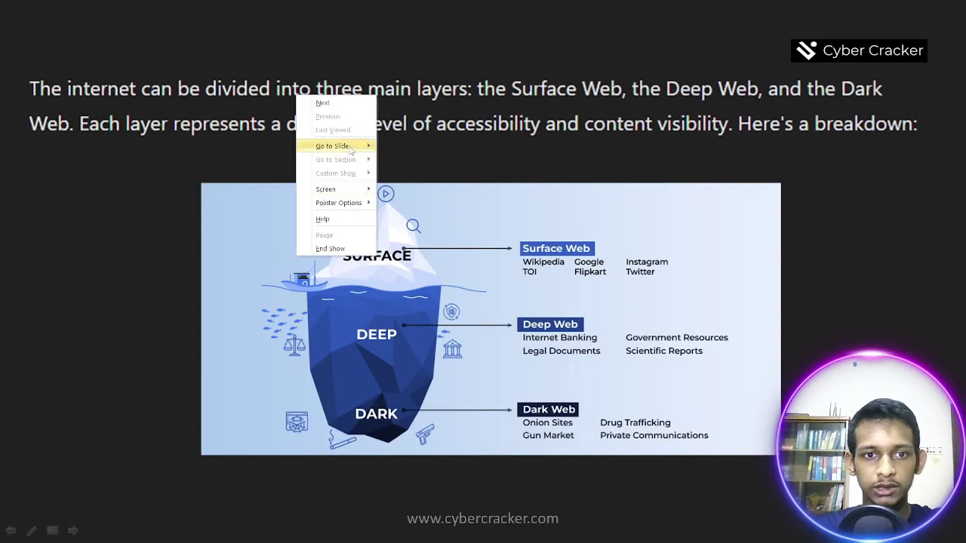
{"action": "mouse_move", "coordinate": [359, 190]}
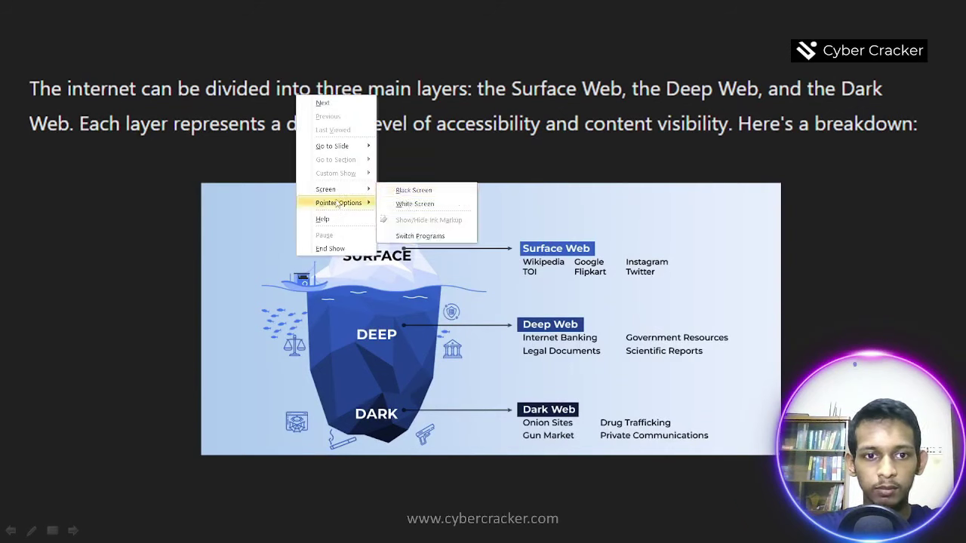
{"action": "mouse_move", "coordinate": [340, 202]}
{"action": "left_click", "coordinate": [400, 216]}
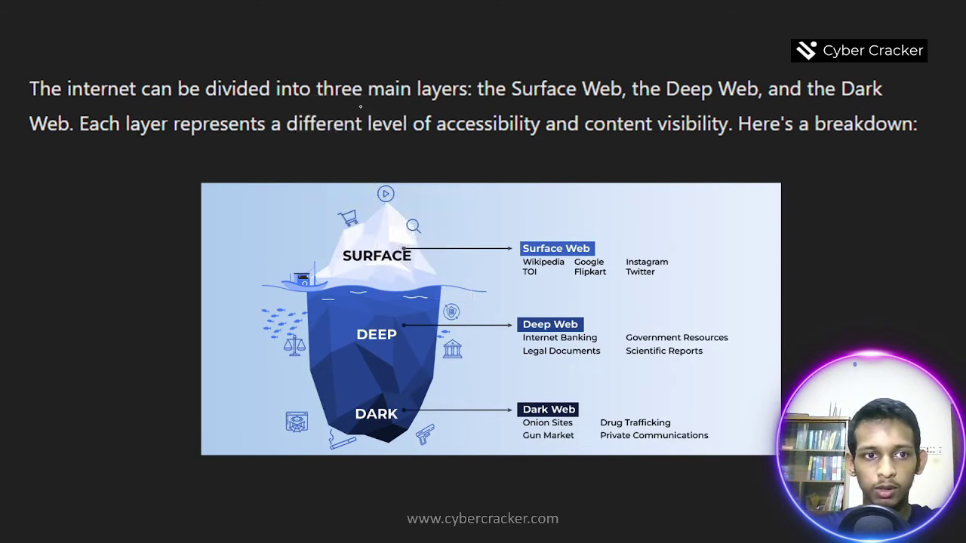
{"action": "left_click_drag", "start_coordinate": [72, 97], "coordinate": [107, 101]}
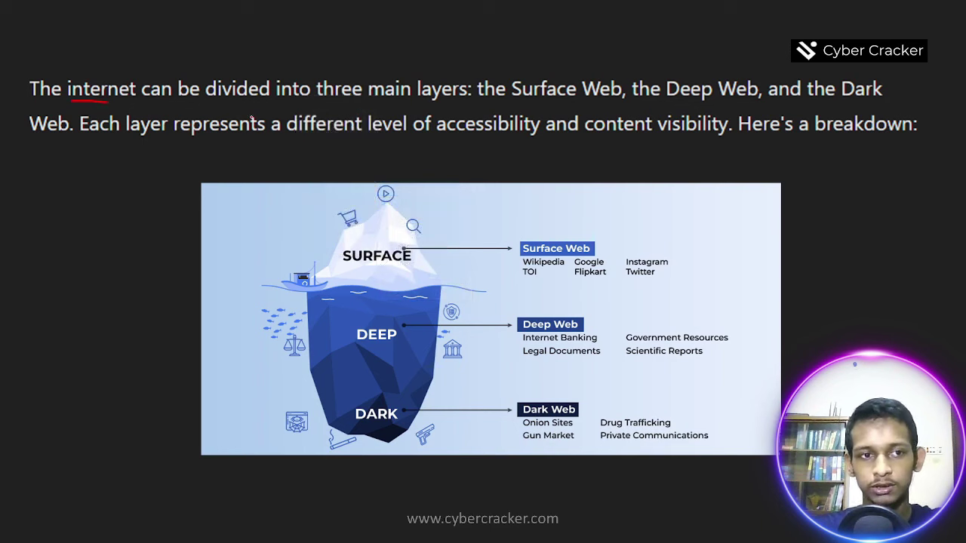
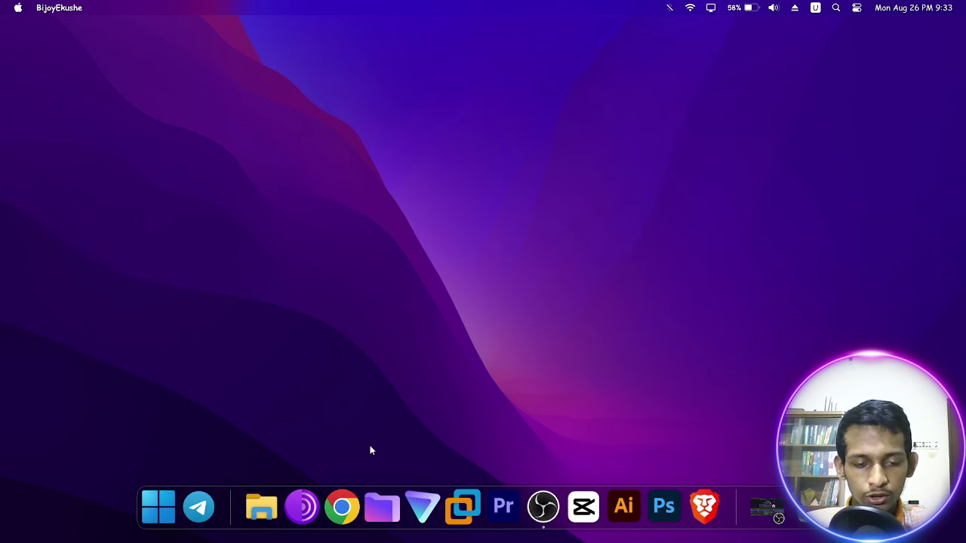
Step: Launch Chrome with the chosen profile and search for "what's my browser"
{"action": "left_click", "coordinate": [342, 501]}
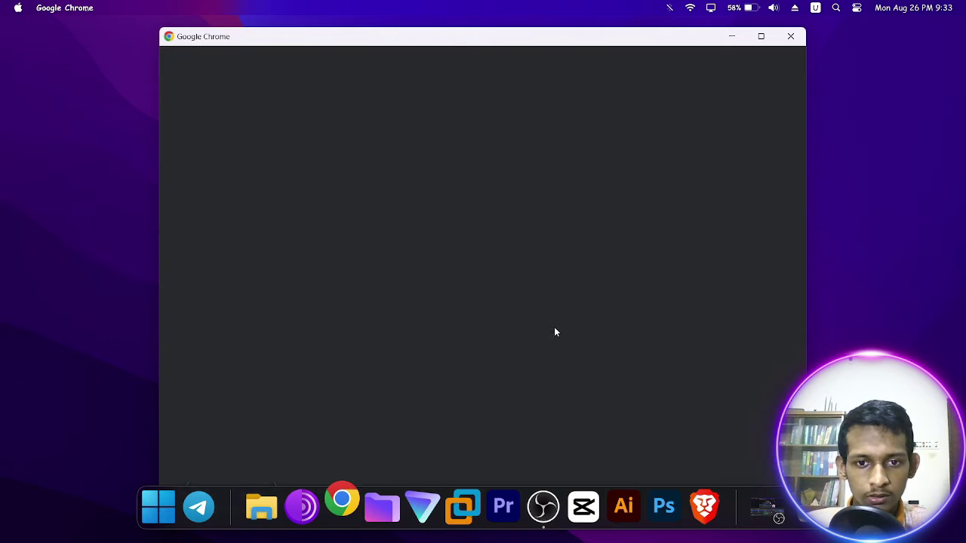
{"action": "left_click", "coordinate": [544, 334]}
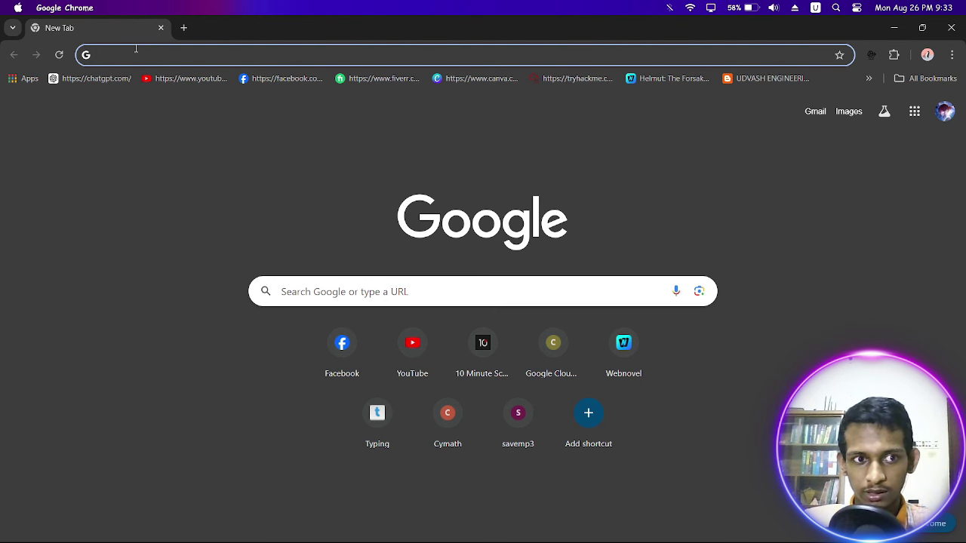
{"action": "type", "text": "wh"}
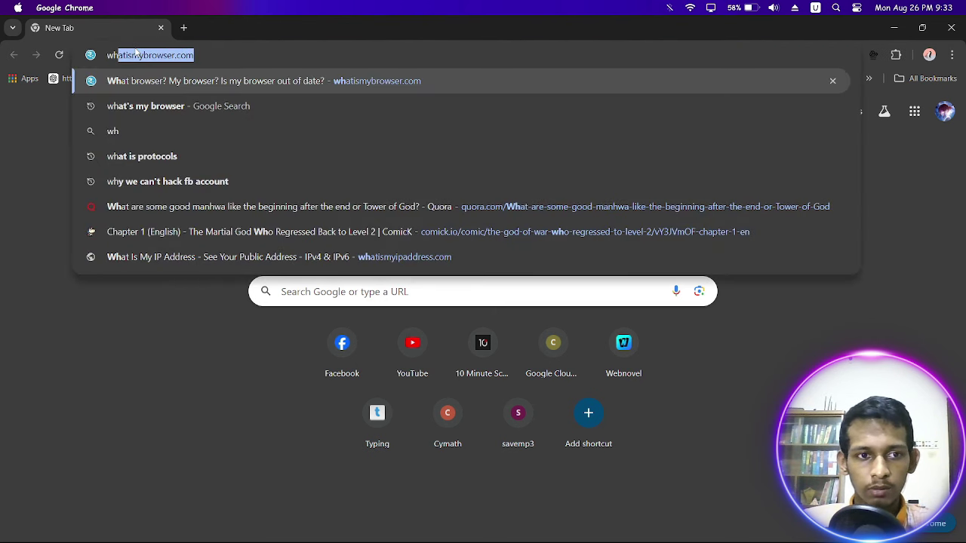
{"action": "type", "text": "at'"}
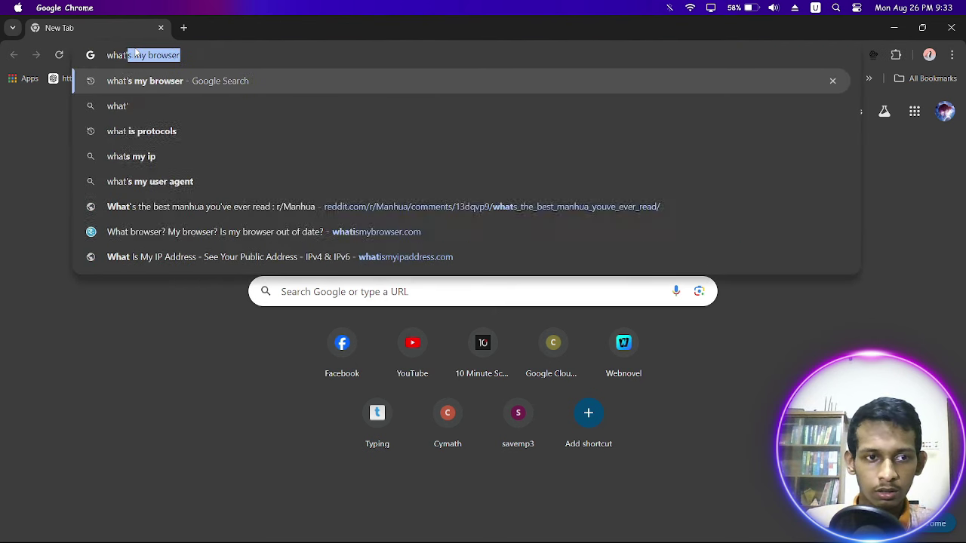
{"action": "type", "text": "s my b"}
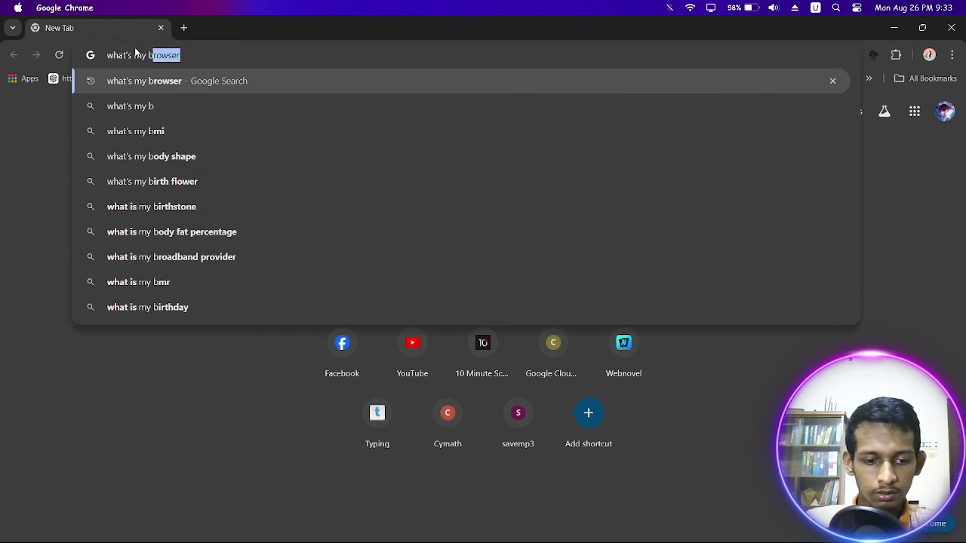
{"action": "type", "text": "rowser"}
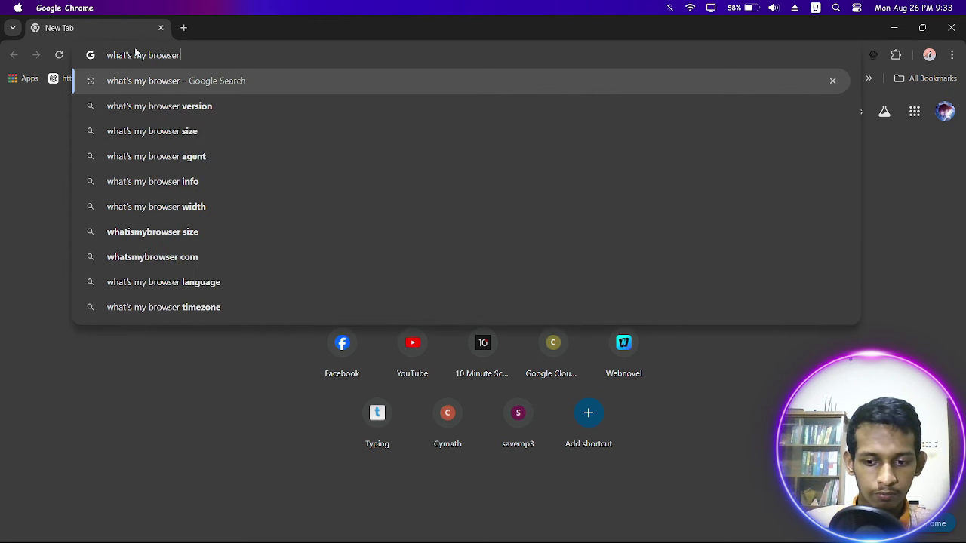
{"action": "key", "text": "Return"}
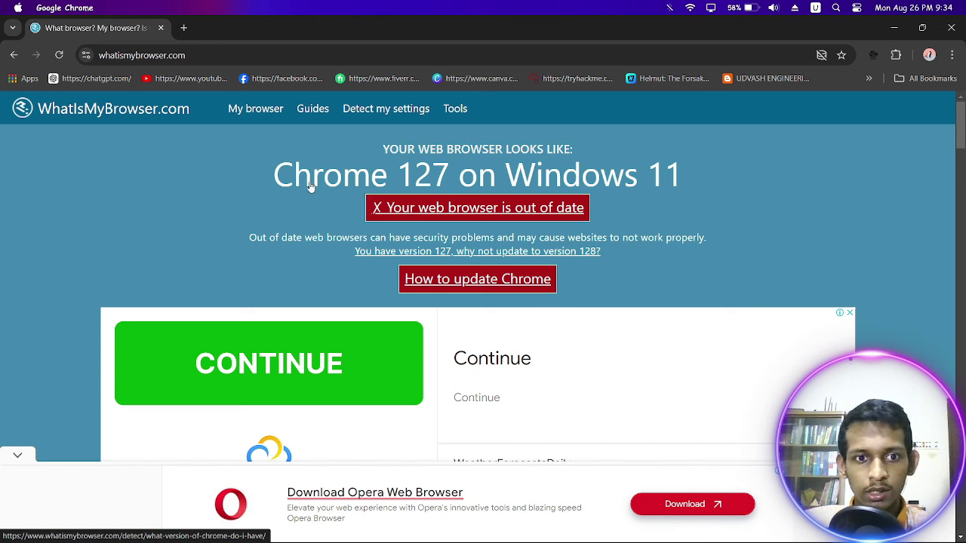
{"action": "left_click_drag", "start_coordinate": [279, 176], "coordinate": [370, 185]}
{"action": "left_click", "coordinate": [370, 185]}
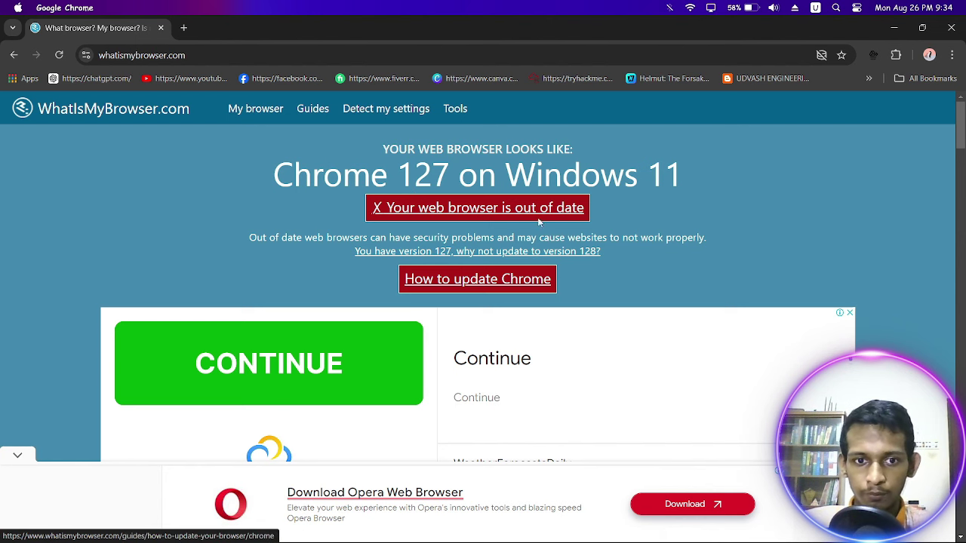
{"action": "scroll", "coordinate": [513, 205], "scroll_direction": "down", "scroll_amount": 6}
{"action": "scroll", "coordinate": [425, 201], "scroll_direction": "down", "scroll_amount": 2}
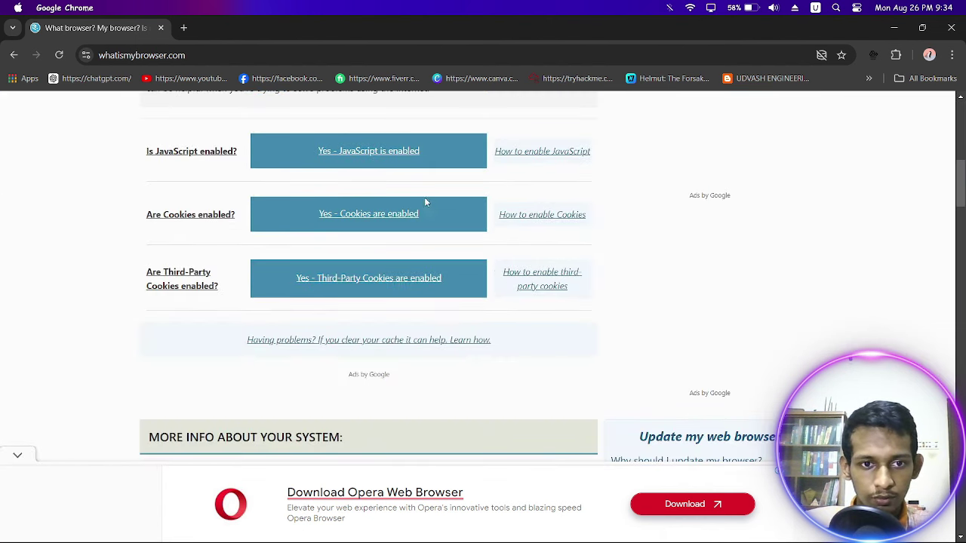
{"action": "scroll", "coordinate": [284, 228], "scroll_direction": "down", "scroll_amount": 3}
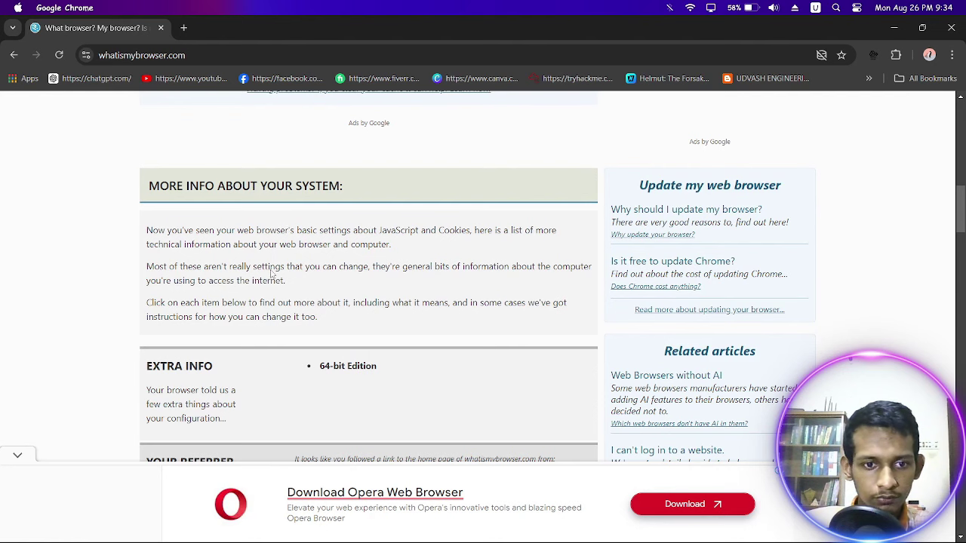
{"action": "scroll", "coordinate": [316, 311], "scroll_direction": "down", "scroll_amount": 1}
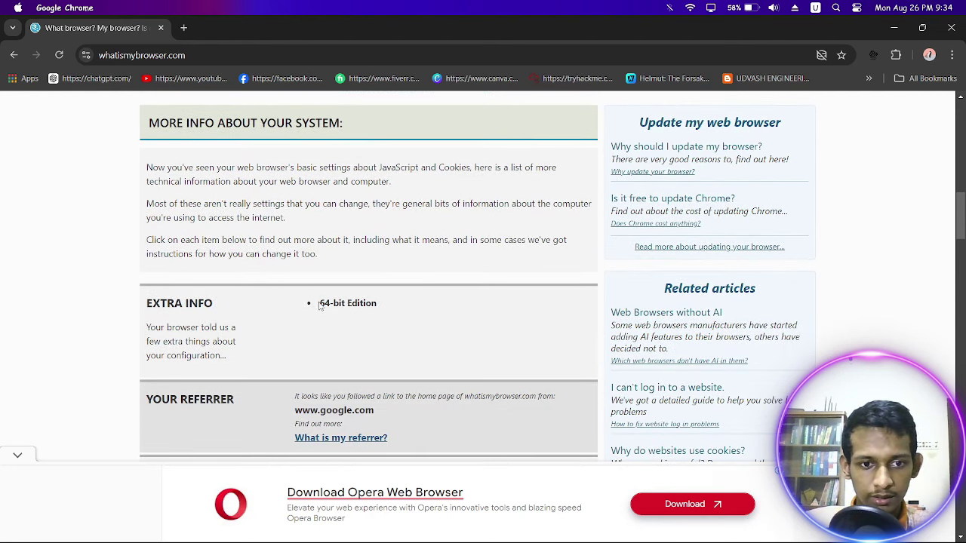
{"action": "left_click_drag", "start_coordinate": [320, 305], "coordinate": [389, 307]}
{"action": "left_click", "coordinate": [56, 271]}
{"action": "scroll", "coordinate": [381, 309], "scroll_direction": "down", "scroll_amount": 1}
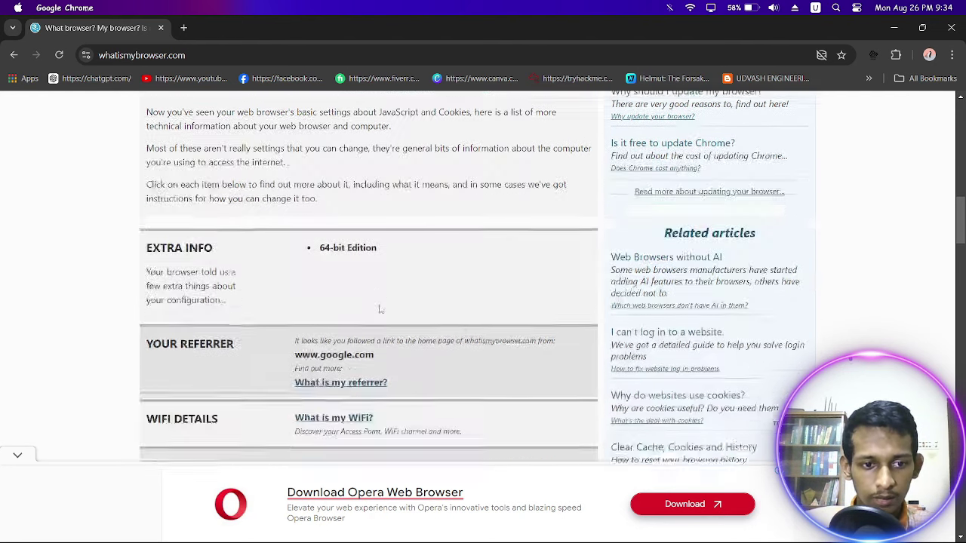
{"action": "scroll", "coordinate": [380, 309], "scroll_direction": "down", "scroll_amount": 2}
{"action": "scroll", "coordinate": [287, 286], "scroll_direction": "down", "scroll_amount": 1}
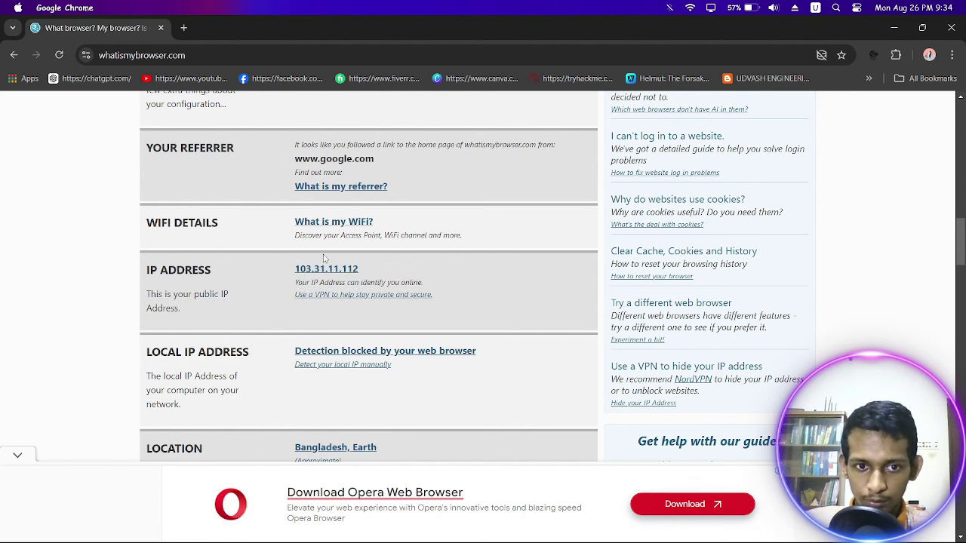
{"action": "scroll", "coordinate": [360, 260], "scroll_direction": "down", "scroll_amount": 1}
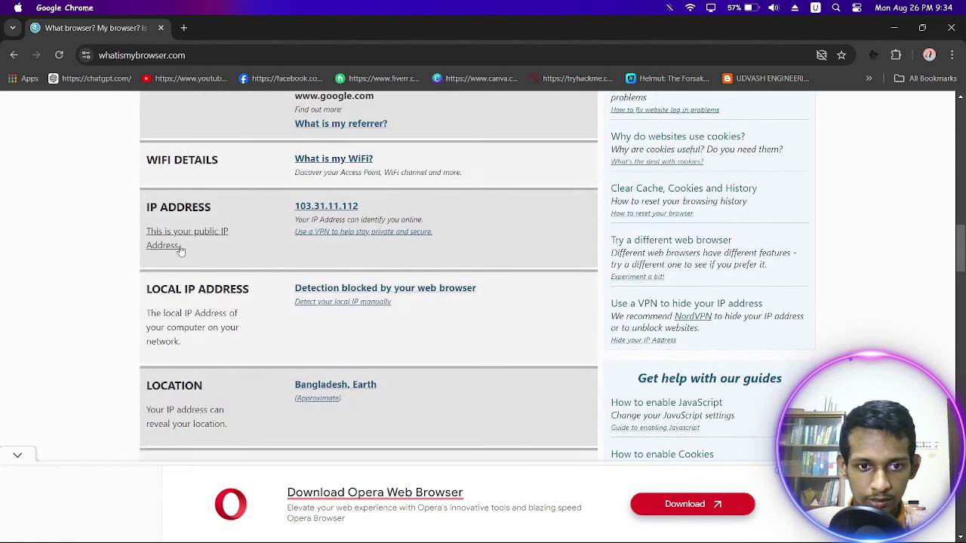
{"action": "scroll", "coordinate": [362, 305], "scroll_direction": "down", "scroll_amount": 2}
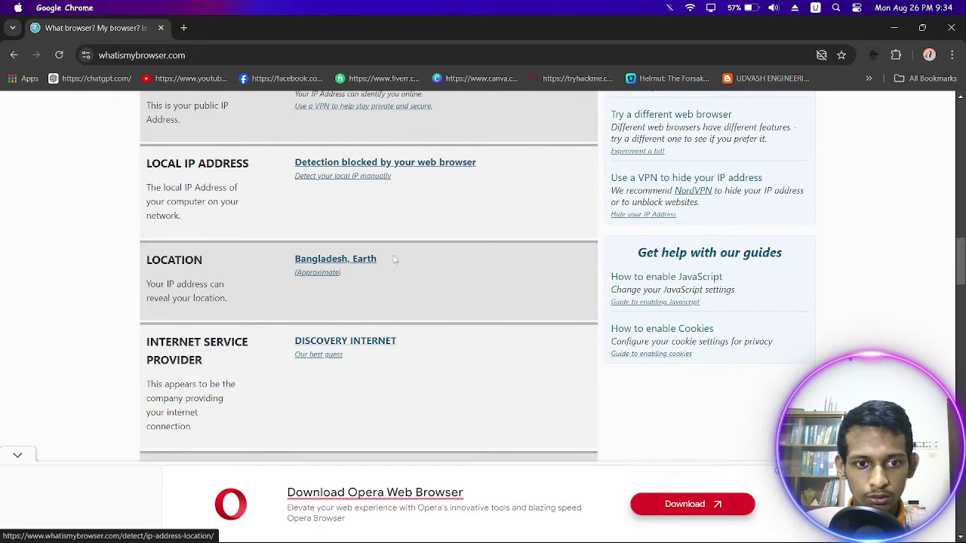
{"action": "scroll", "coordinate": [378, 296], "scroll_direction": "down", "scroll_amount": 1}
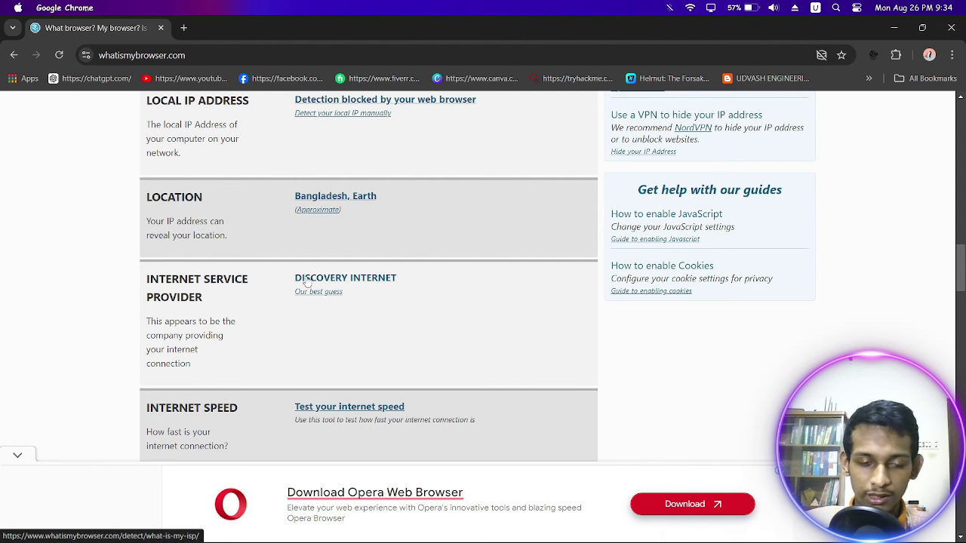
{"action": "scroll", "coordinate": [313, 280], "scroll_direction": "down", "scroll_amount": 2}
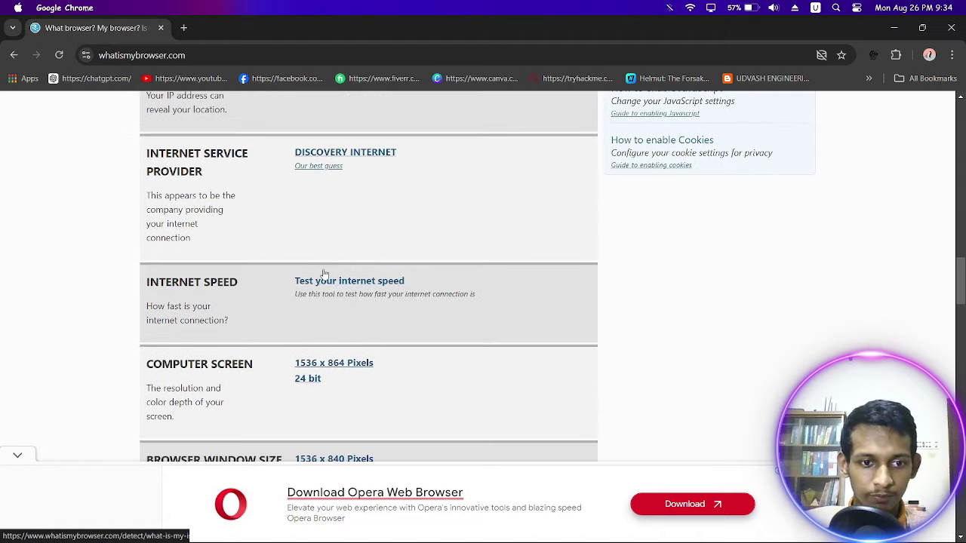
{"action": "scroll", "coordinate": [230, 370], "scroll_direction": "down", "scroll_amount": 2}
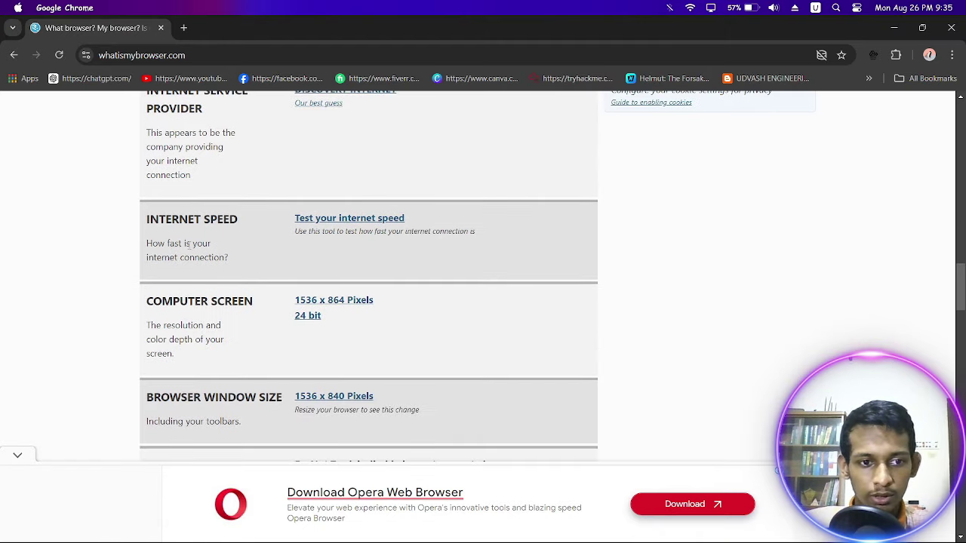
{"action": "scroll", "coordinate": [343, 308], "scroll_direction": "down", "scroll_amount": 1}
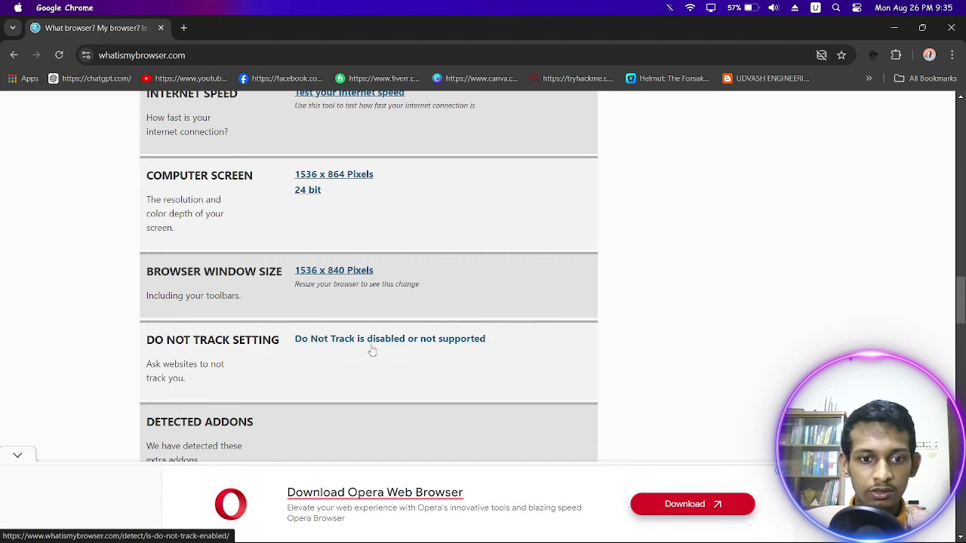
{"action": "scroll", "coordinate": [345, 313], "scroll_direction": "down", "scroll_amount": 3}
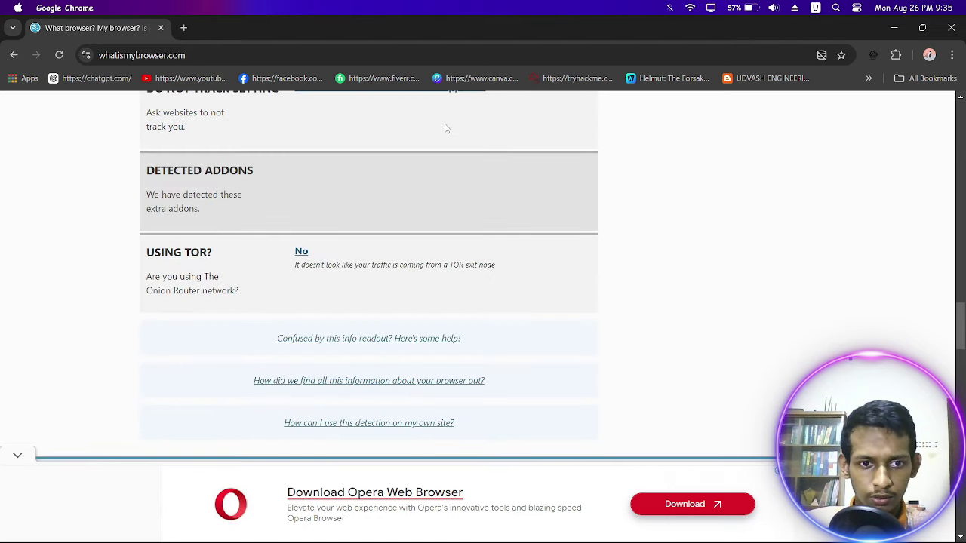
{"action": "scroll", "coordinate": [279, 185], "scroll_direction": "down", "scroll_amount": 1}
{"action": "scroll", "coordinate": [362, 227], "scroll_direction": "up", "scroll_amount": 2}
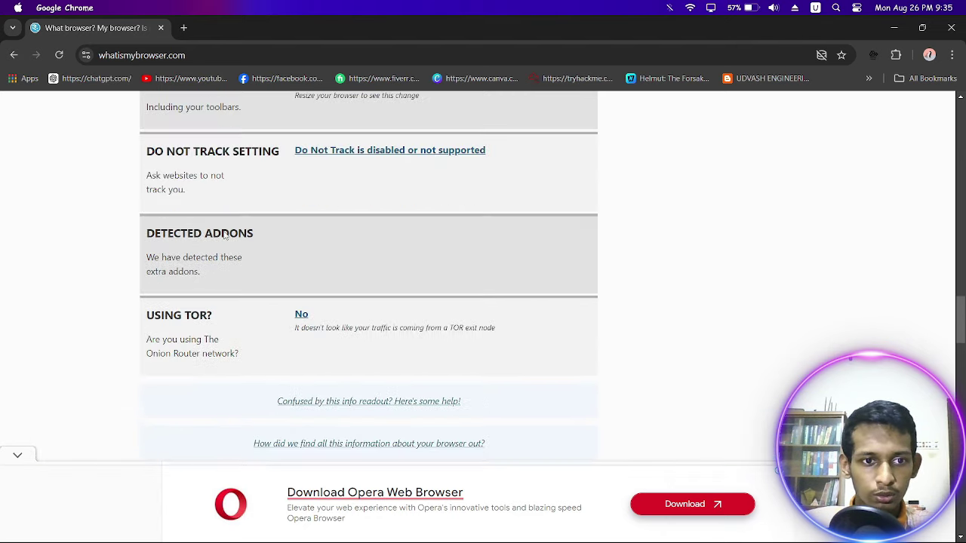
{"action": "scroll", "coordinate": [433, 237], "scroll_direction": "down", "scroll_amount": 5}
{"action": "scroll", "coordinate": [419, 230], "scroll_direction": "down", "scroll_amount": 8}
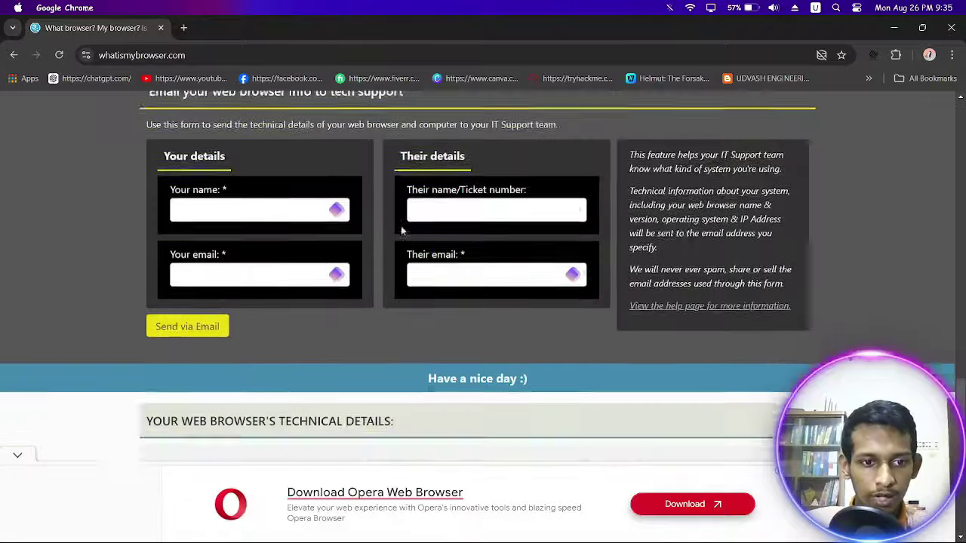
{"action": "scroll", "coordinate": [355, 193], "scroll_direction": "down", "scroll_amount": 3}
{"action": "scroll", "coordinate": [379, 194], "scroll_direction": "up", "scroll_amount": 3}
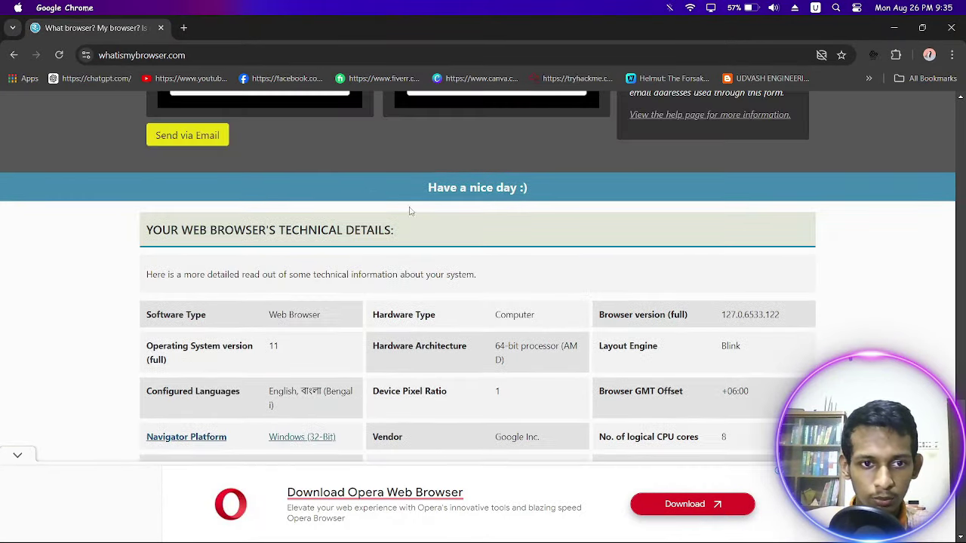
{"action": "scroll", "coordinate": [412, 211], "scroll_direction": "down", "scroll_amount": 1}
{"action": "scroll", "coordinate": [376, 204], "scroll_direction": "up", "scroll_amount": 1}
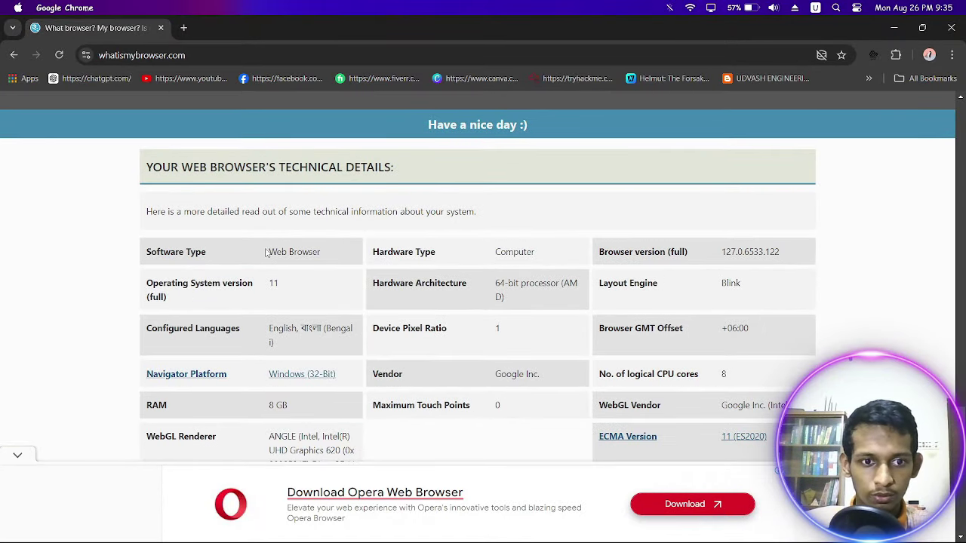
{"action": "scroll", "coordinate": [270, 253], "scroll_direction": "down", "scroll_amount": 1}
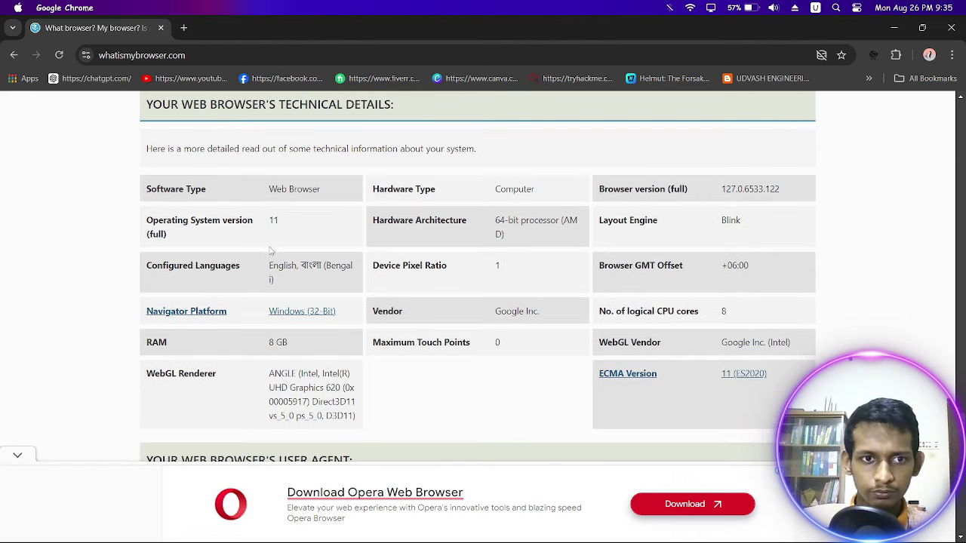
{"action": "scroll", "coordinate": [300, 231], "scroll_direction": "up", "scroll_amount": 1}
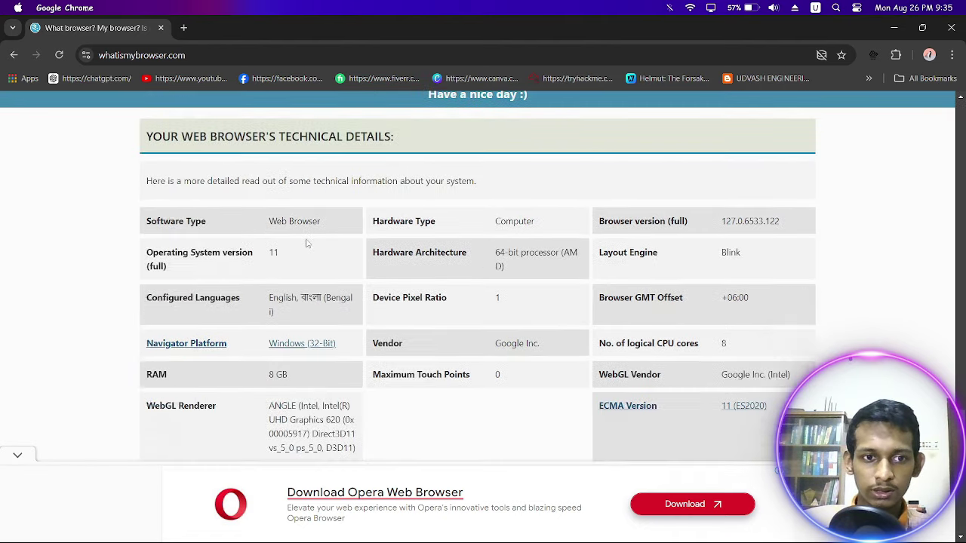
{"action": "scroll", "coordinate": [344, 198], "scroll_direction": "down", "scroll_amount": 1}
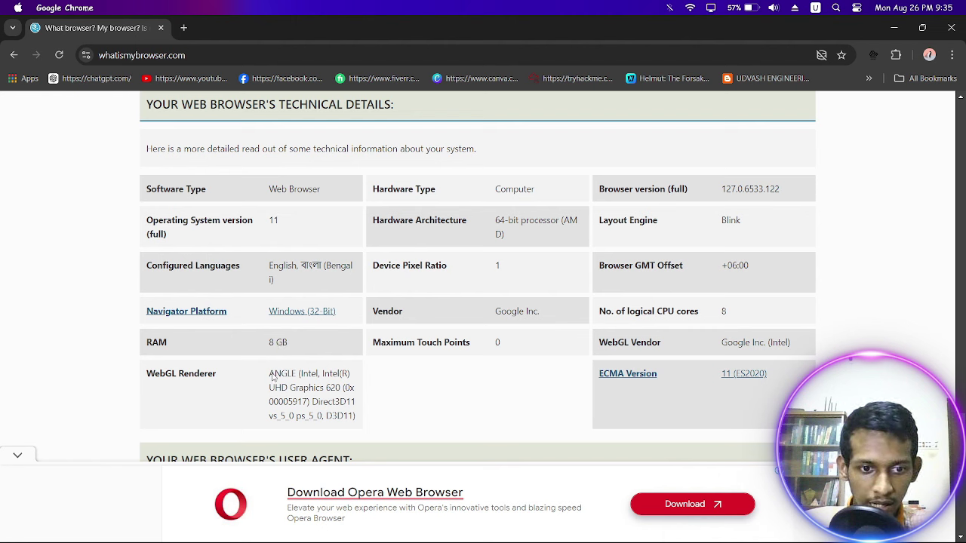
{"action": "left_click_drag", "start_coordinate": [272, 377], "coordinate": [349, 431]}
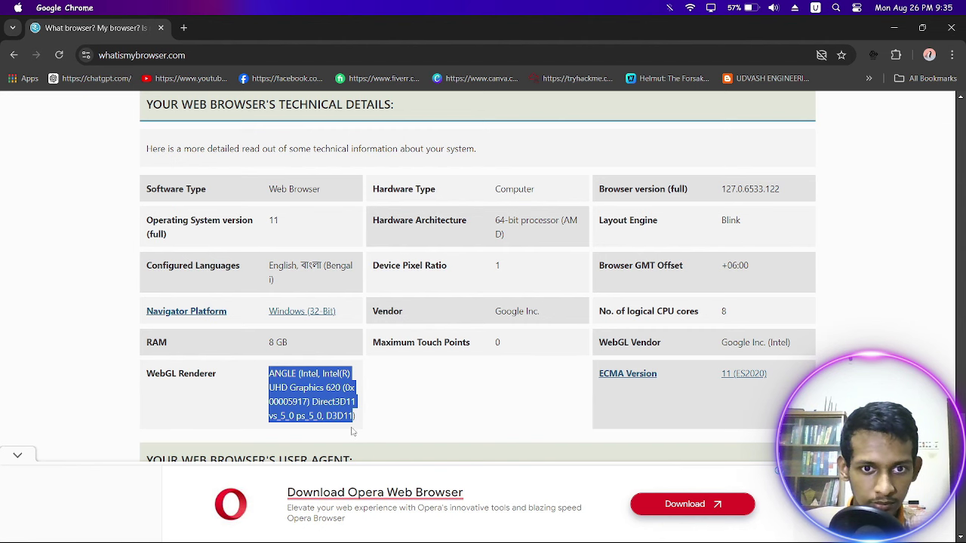
{"action": "left_click", "coordinate": [412, 422]}
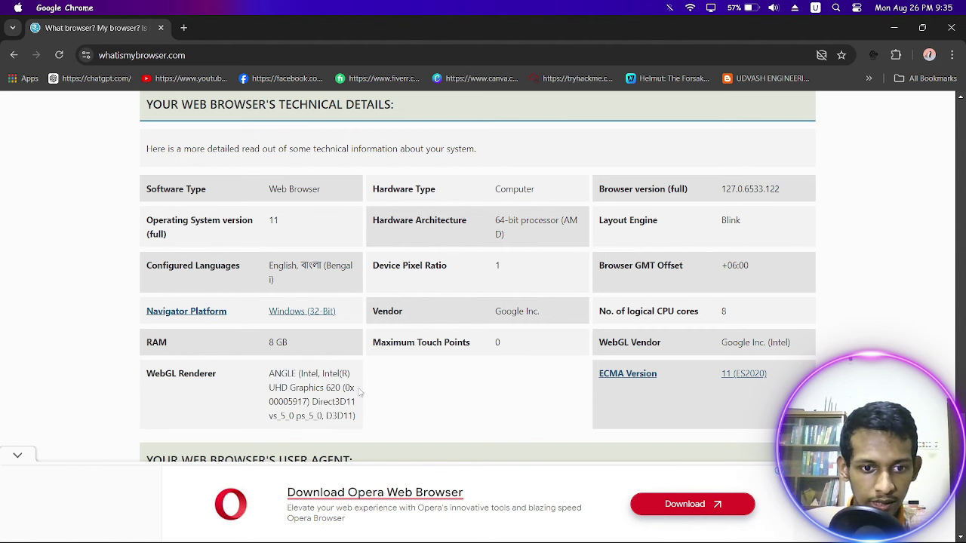
{"action": "scroll", "coordinate": [475, 274], "scroll_direction": "up", "scroll_amount": 1}
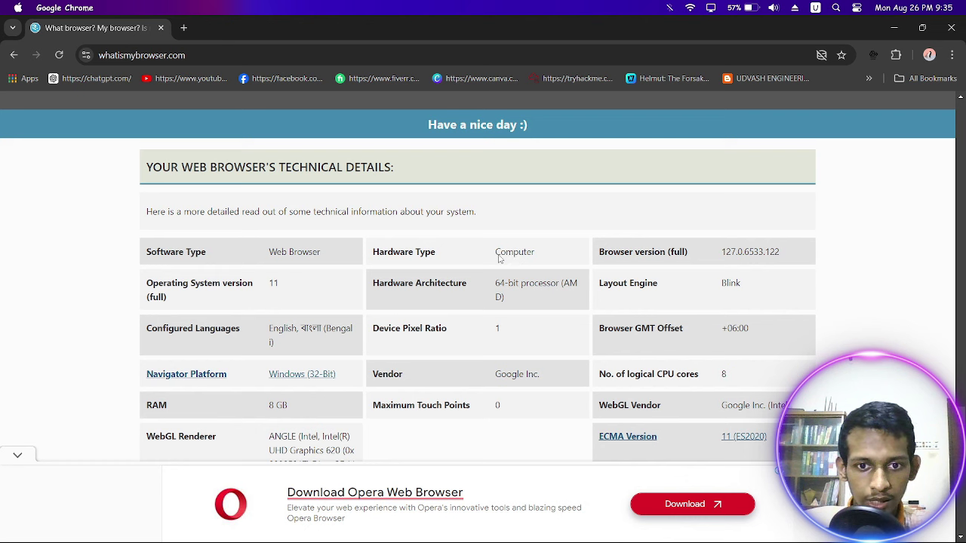
{"action": "left_click_drag", "start_coordinate": [496, 257], "coordinate": [538, 260]}
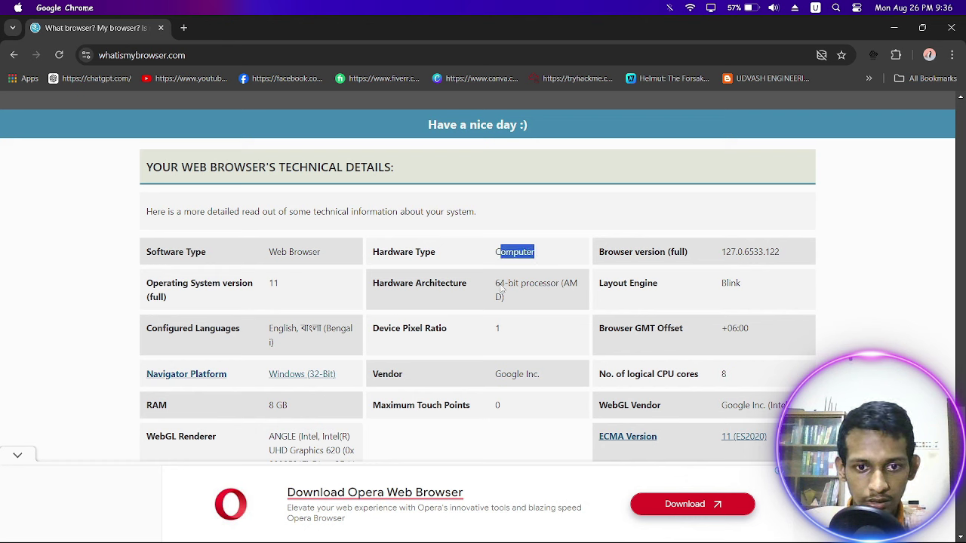
{"action": "left_click_drag", "start_coordinate": [495, 285], "coordinate": [579, 299]}
{"action": "left_click", "coordinate": [643, 253]}
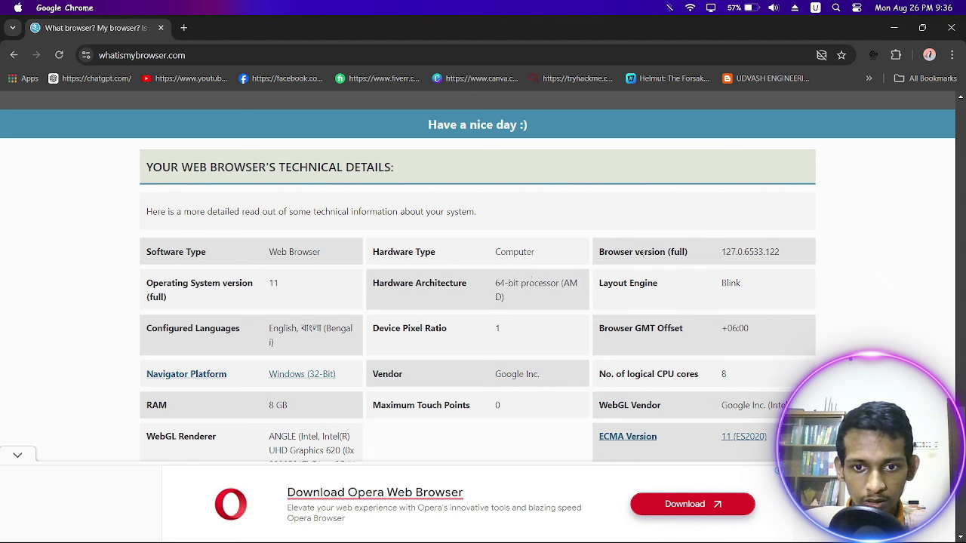
{"action": "scroll", "coordinate": [467, 325], "scroll_direction": "down", "scroll_amount": 2}
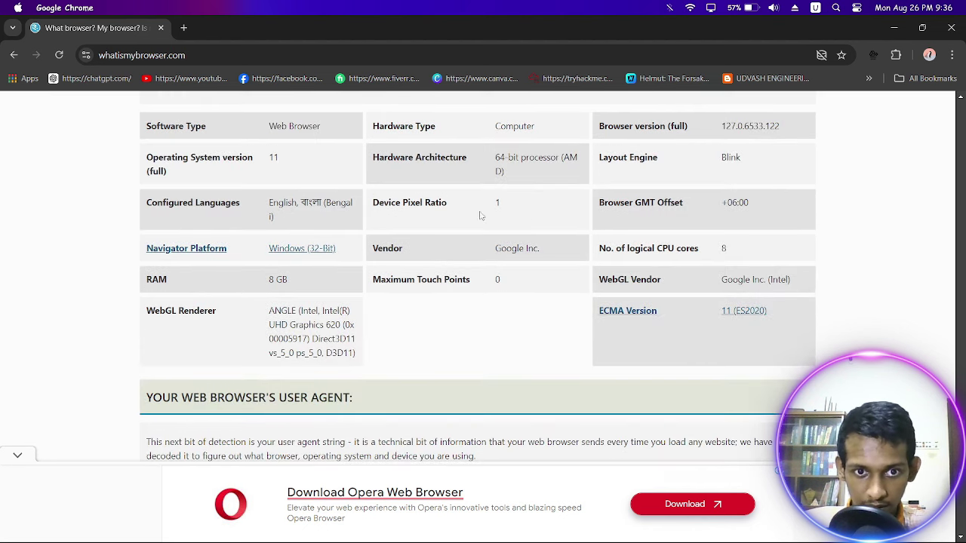
{"action": "double_click", "coordinate": [498, 205]}
{"action": "left_click_drag", "start_coordinate": [495, 248], "coordinate": [543, 252]}
{"action": "left_click", "coordinate": [488, 337]}
{"action": "scroll", "coordinate": [714, 280], "scroll_direction": "up", "scroll_amount": 1}
{"action": "scroll", "coordinate": [714, 280], "scroll_direction": "up", "scroll_amount": 1}
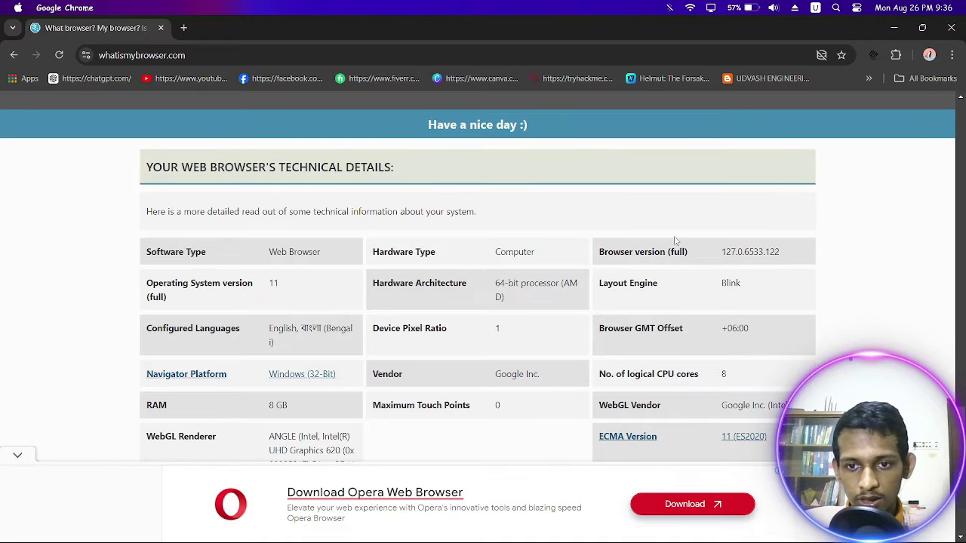
{"action": "scroll", "coordinate": [738, 273], "scroll_direction": "down", "scroll_amount": 1}
{"action": "left_click_drag", "start_coordinate": [722, 193], "coordinate": [792, 196]}
{"action": "left_click", "coordinate": [828, 228]}
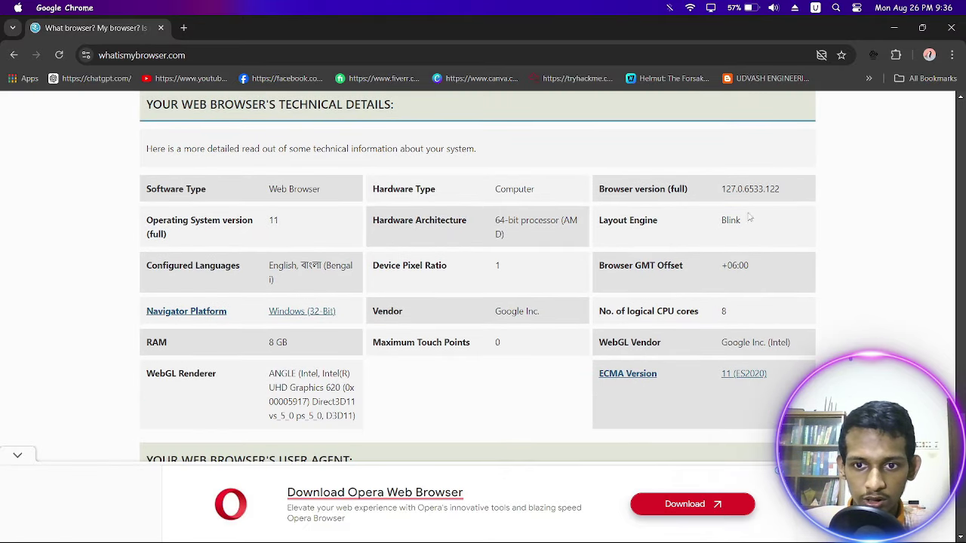
{"action": "double_click", "coordinate": [731, 220]}
{"action": "left_click", "coordinate": [815, 263]}
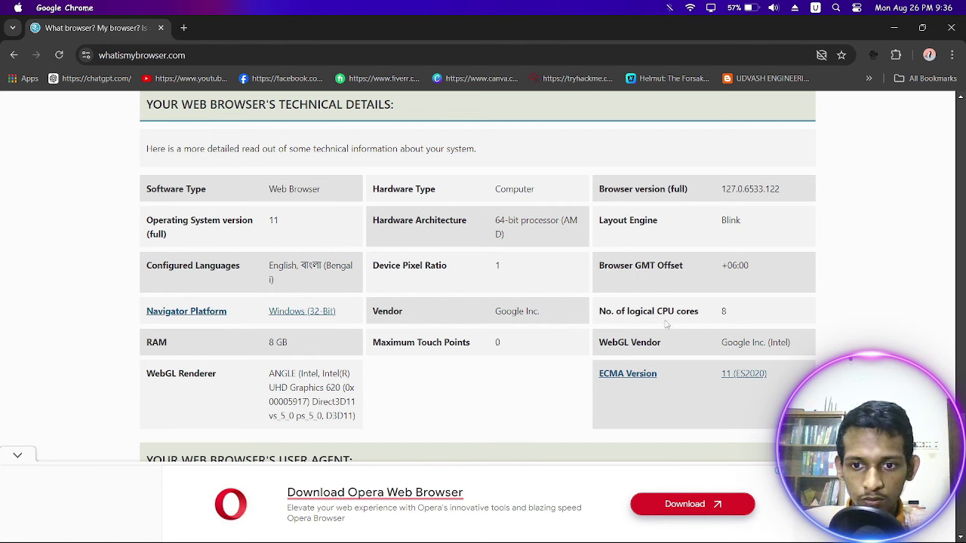
{"action": "left_click_drag", "start_coordinate": [715, 317], "coordinate": [727, 315]}
{"action": "left_click", "coordinate": [880, 317]}
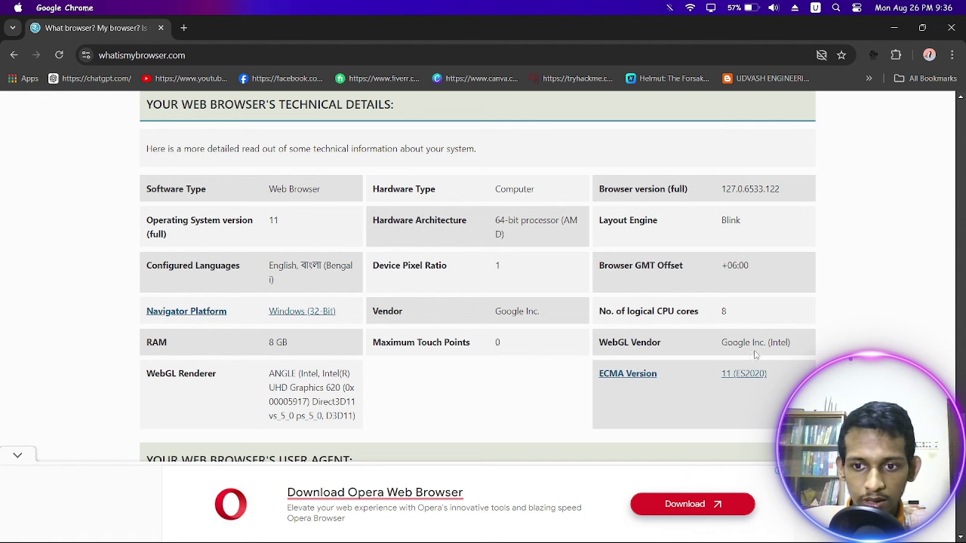
{"action": "left_click_drag", "start_coordinate": [727, 343], "coordinate": [802, 340]}
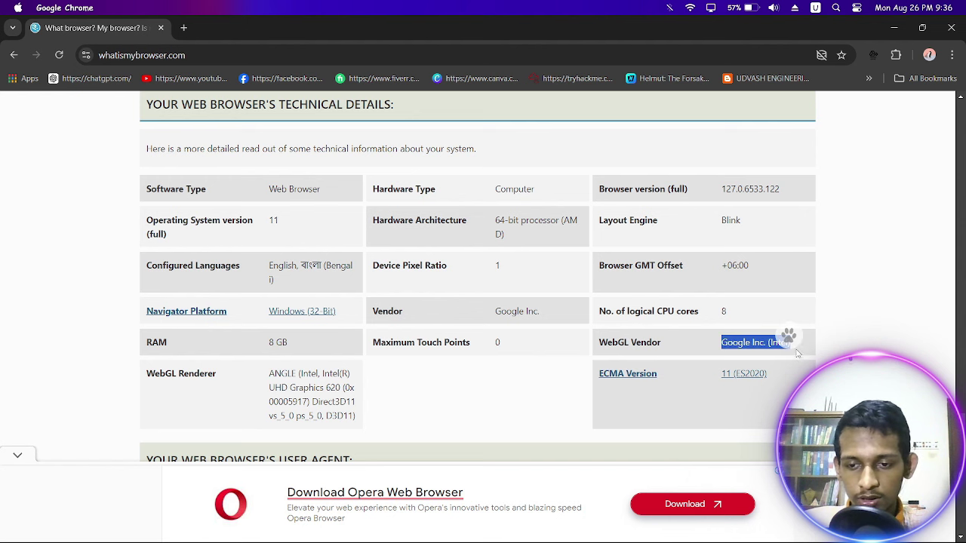
{"action": "left_click", "coordinate": [846, 332]}
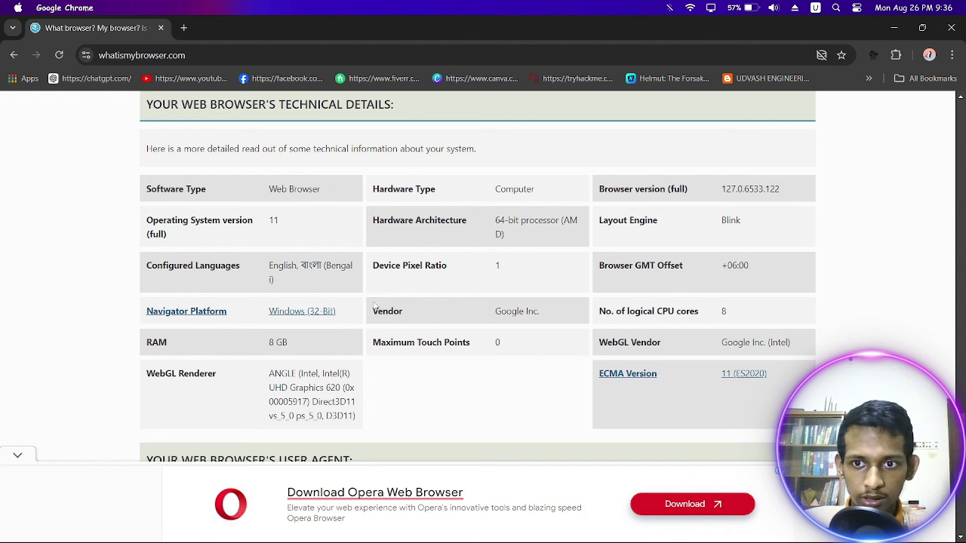
{"action": "scroll", "coordinate": [543, 276], "scroll_direction": "down", "scroll_amount": 15}
{"action": "scroll", "coordinate": [496, 320], "scroll_direction": "up", "scroll_amount": 5}
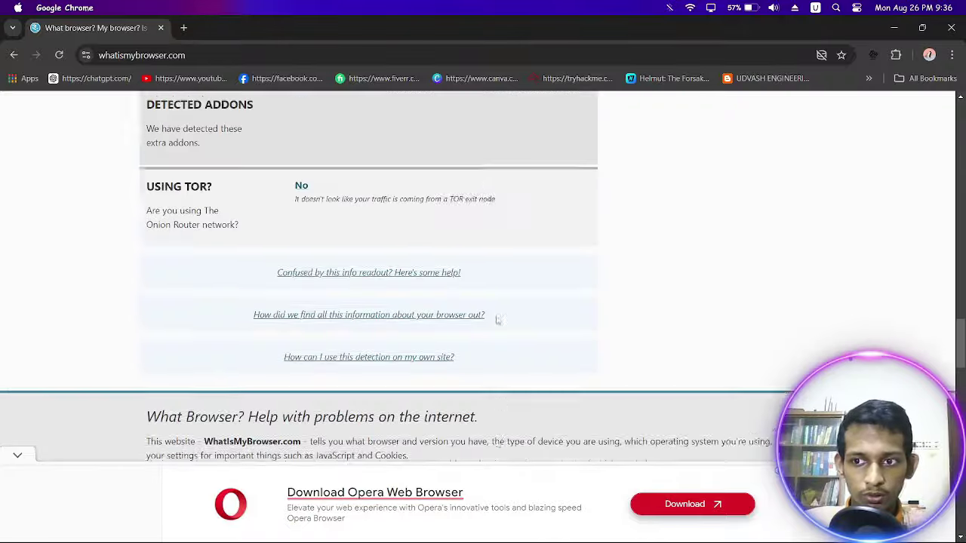
{"action": "scroll", "coordinate": [497, 320], "scroll_direction": "up", "scroll_amount": 10}
{"action": "scroll", "coordinate": [497, 321], "scroll_direction": "up", "scroll_amount": 3}
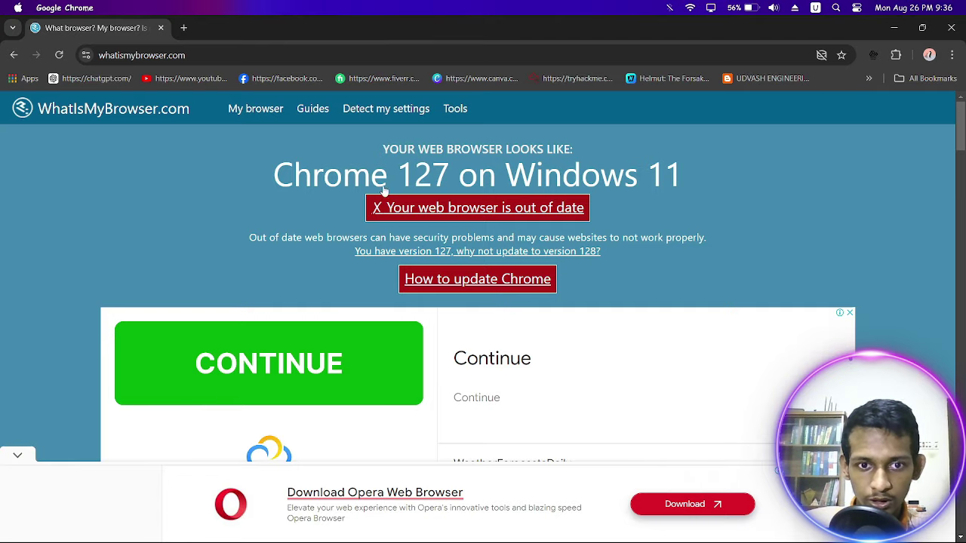
{"action": "scroll", "coordinate": [237, 180], "scroll_direction": "down", "scroll_amount": 15}
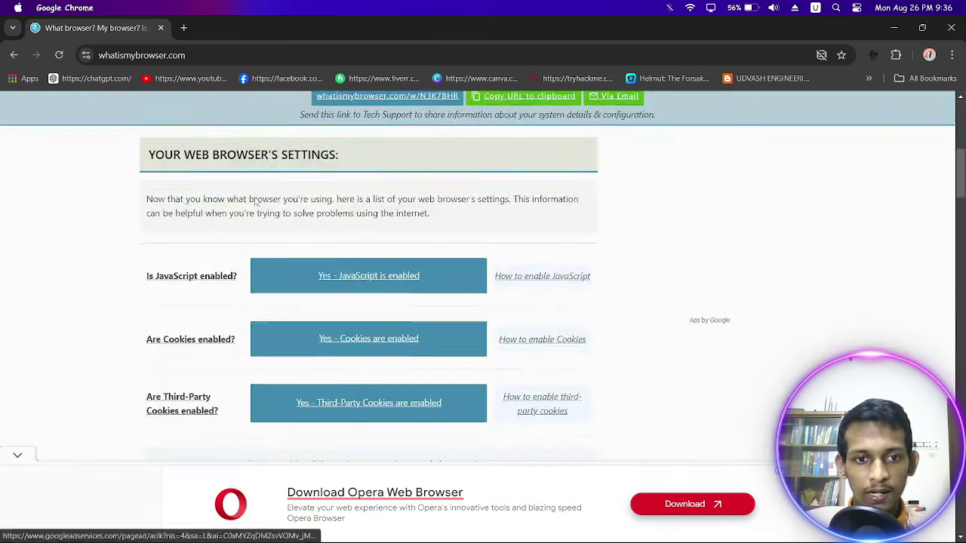
{"action": "scroll", "coordinate": [330, 200], "scroll_direction": "up", "scroll_amount": 5}
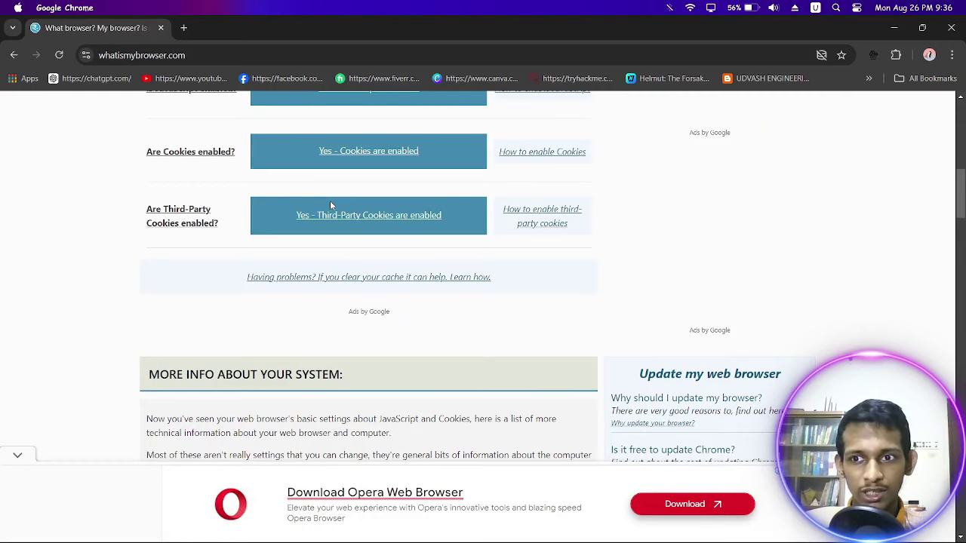
{"action": "scroll", "coordinate": [330, 201], "scroll_direction": "up", "scroll_amount": 4}
{"action": "scroll", "coordinate": [330, 205], "scroll_direction": "up", "scroll_amount": 3}
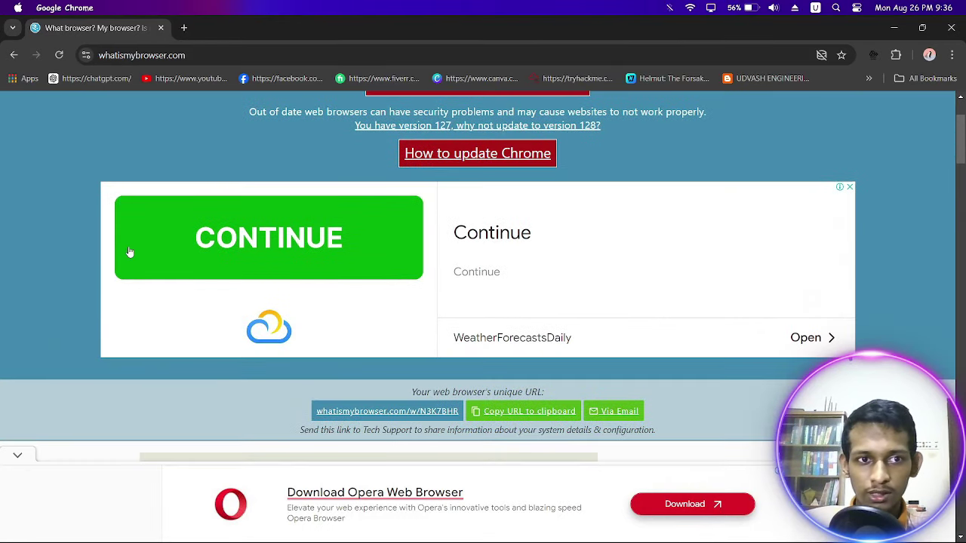
{"action": "scroll", "coordinate": [361, 202], "scroll_direction": "up", "scroll_amount": 2}
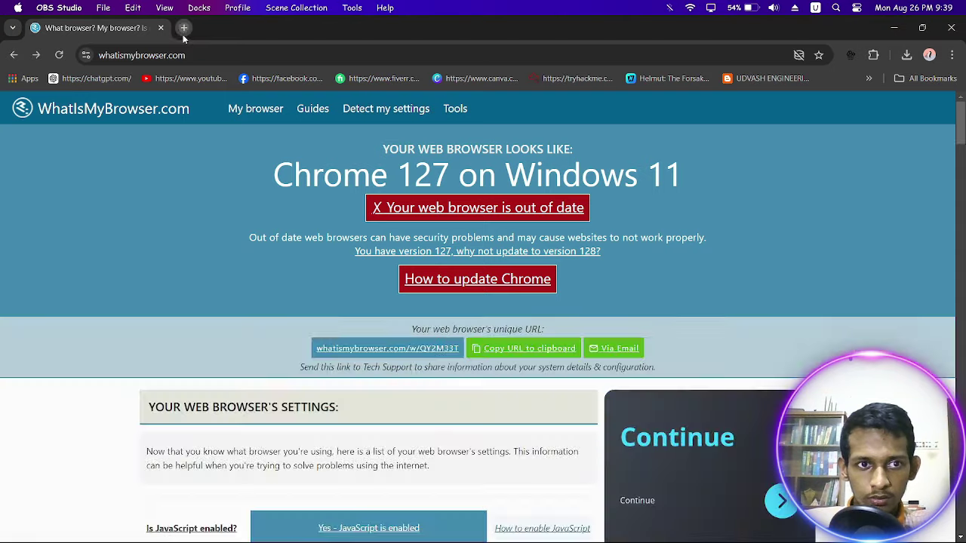
Step: In a new tab, search 'webstore' and go to the Chrome Web Store Extensions page
{"action": "left_click", "coordinate": [183, 28]}
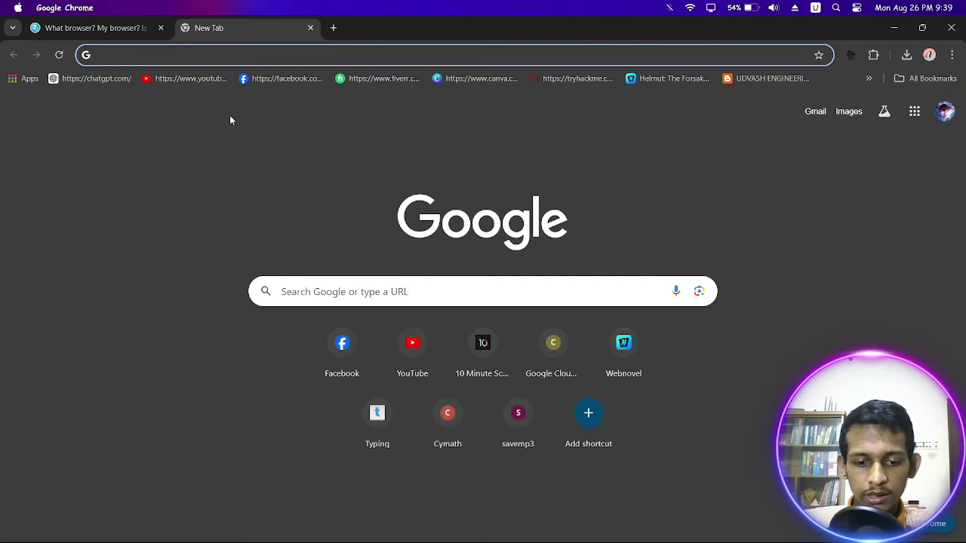
{"action": "type", "text": "webst"}
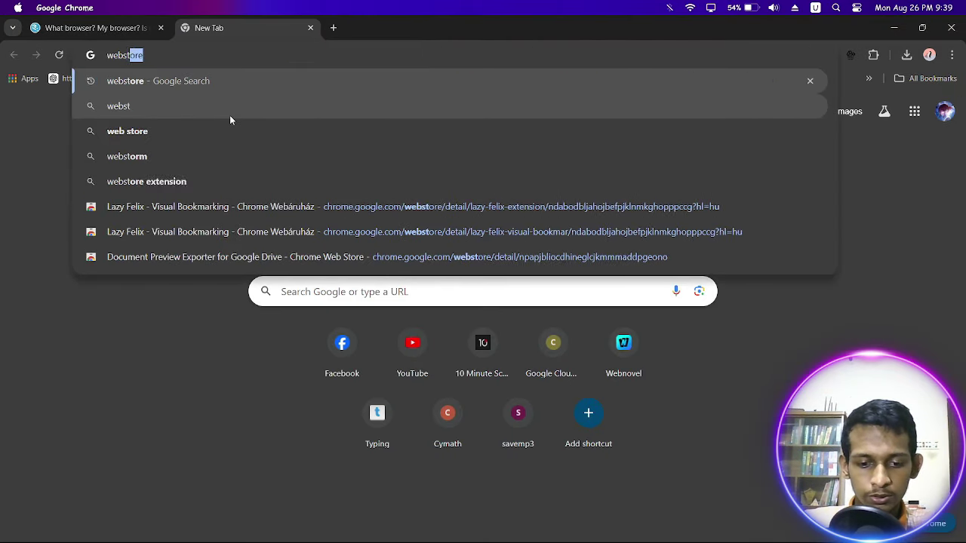
{"action": "type", "text": "ore"}
{"action": "key", "text": "Return"}
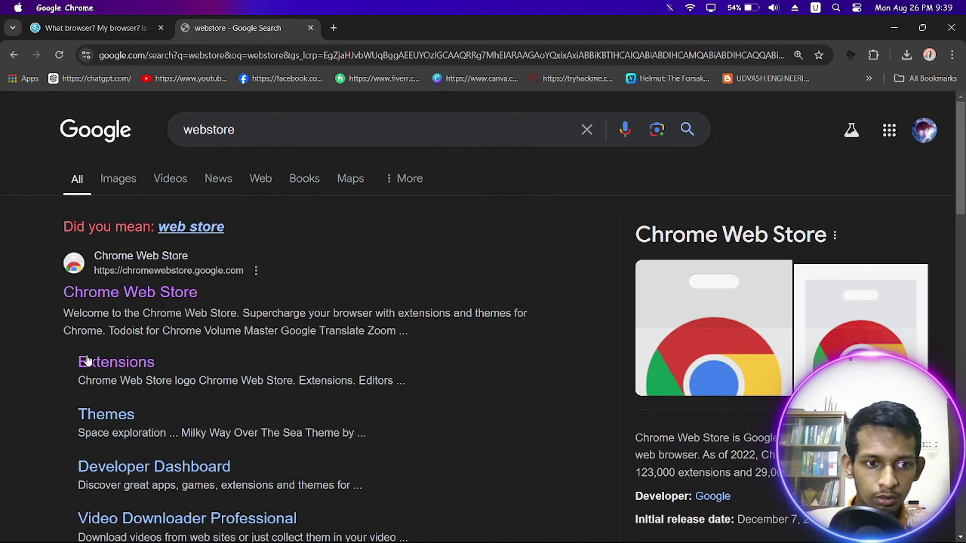
{"action": "left_click", "coordinate": [86, 362]}
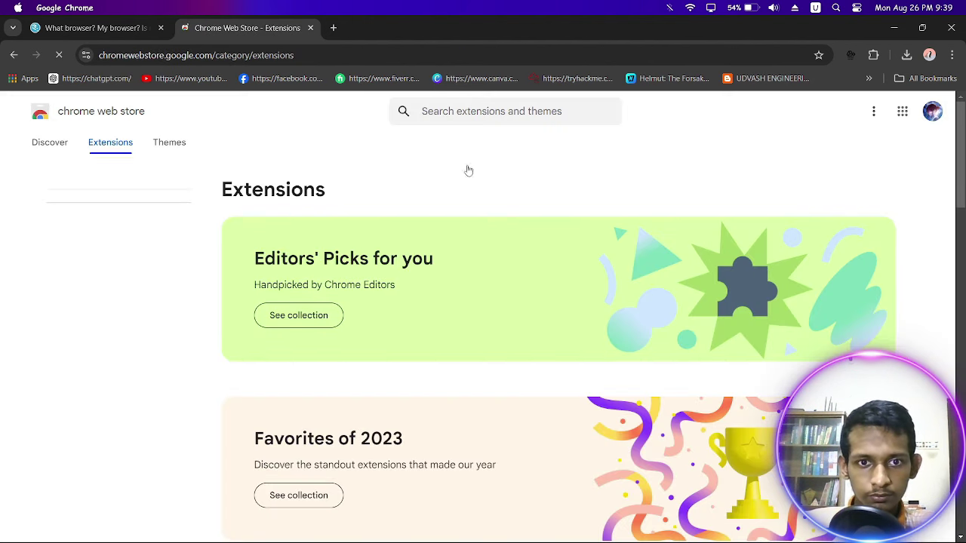
Step: Search the store for 'random' and open the Random User-Agent (Switcher) page
{"action": "left_click", "coordinate": [485, 111]}
{"action": "type", "text": "ran"}
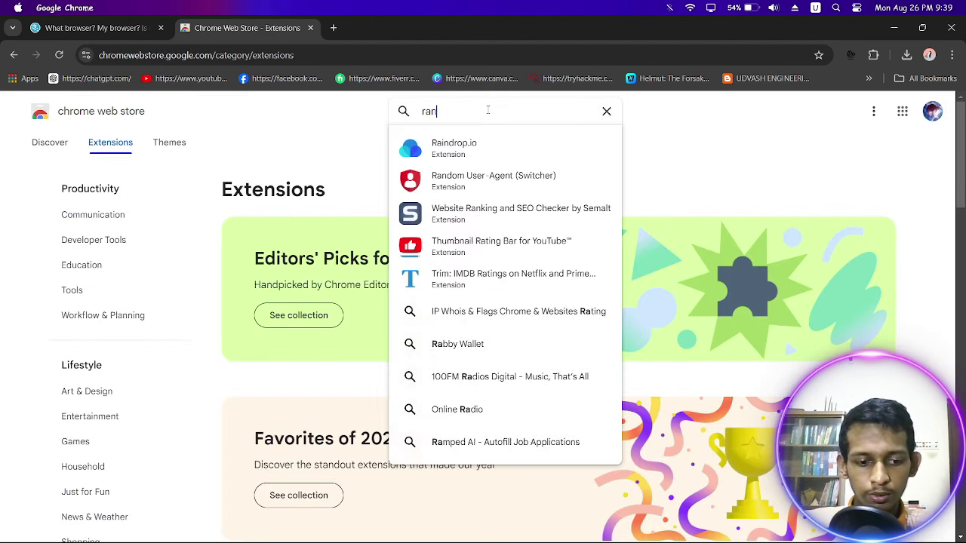
{"action": "type", "text": "dom"}
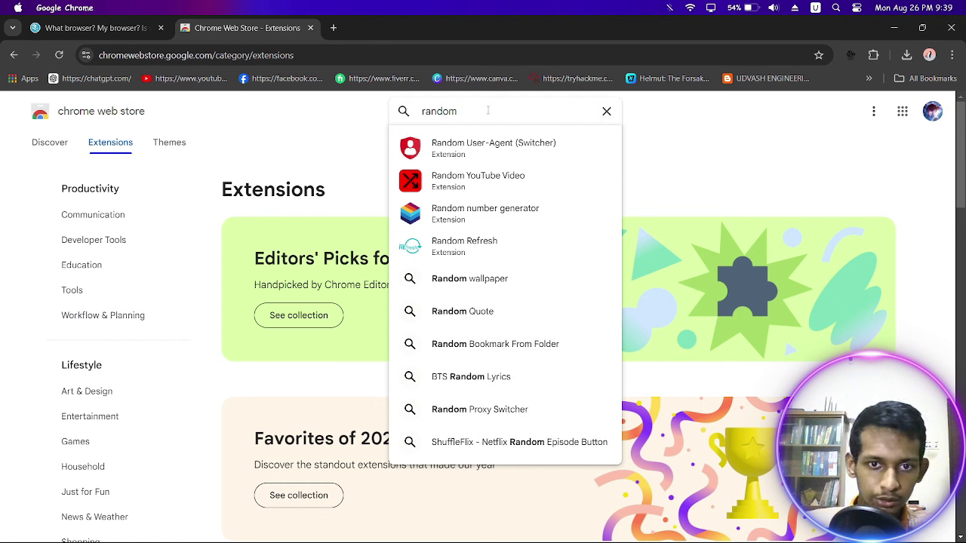
{"action": "left_click", "coordinate": [491, 158]}
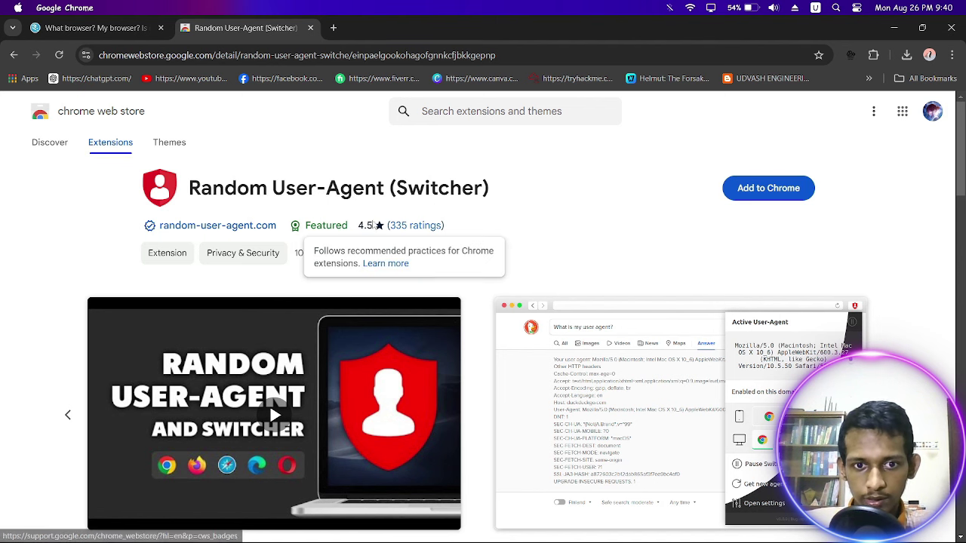
Step: Add the Random User-Agent (Switcher) extension to Chrome
{"action": "left_click", "coordinate": [748, 192]}
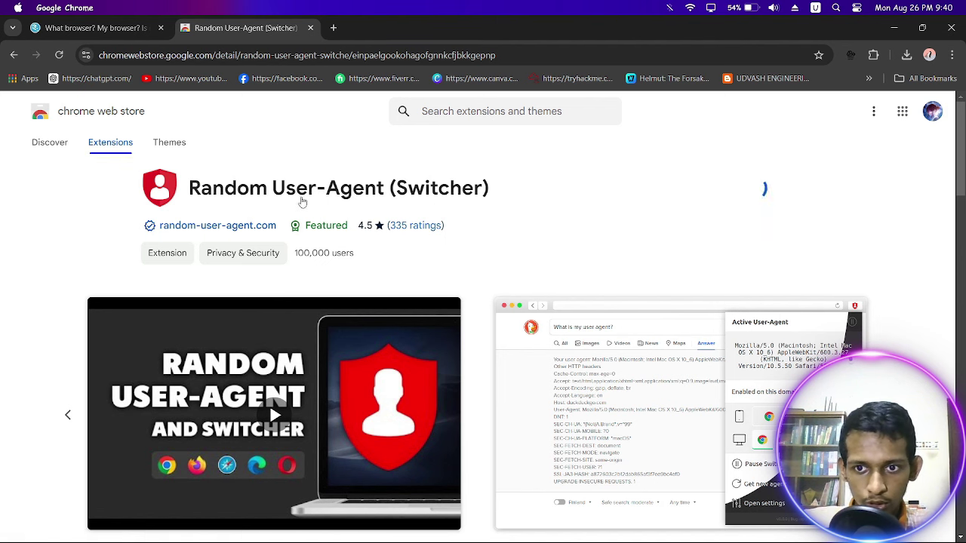
{"action": "left_click", "coordinate": [524, 169]}
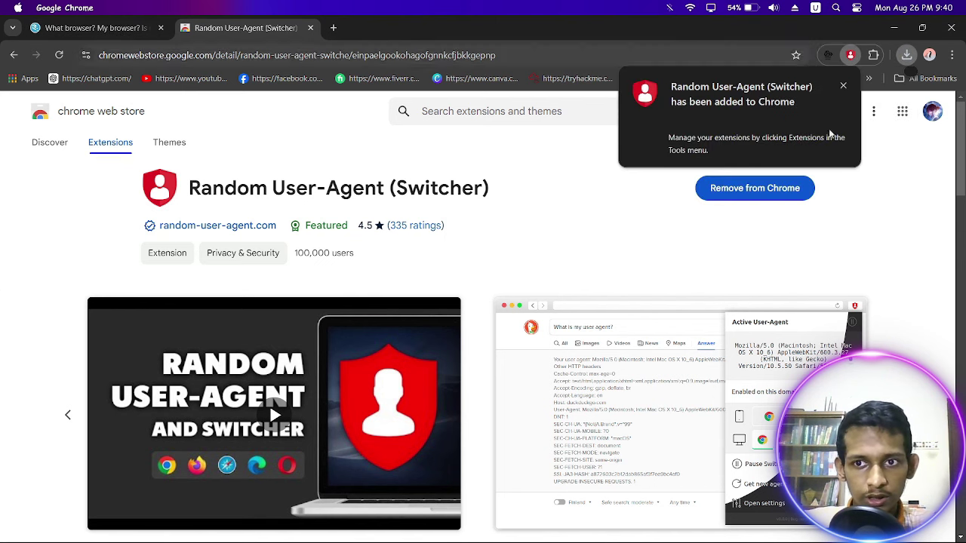
{"action": "left_click", "coordinate": [850, 55]}
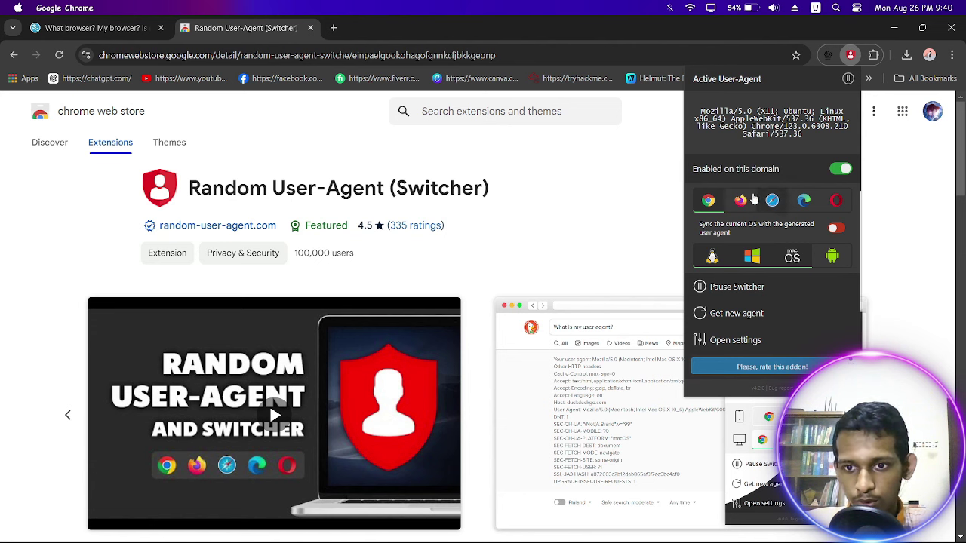
Step: Set the extension to spoof Safari on iOS and open its settings page
{"action": "left_click", "coordinate": [744, 202]}
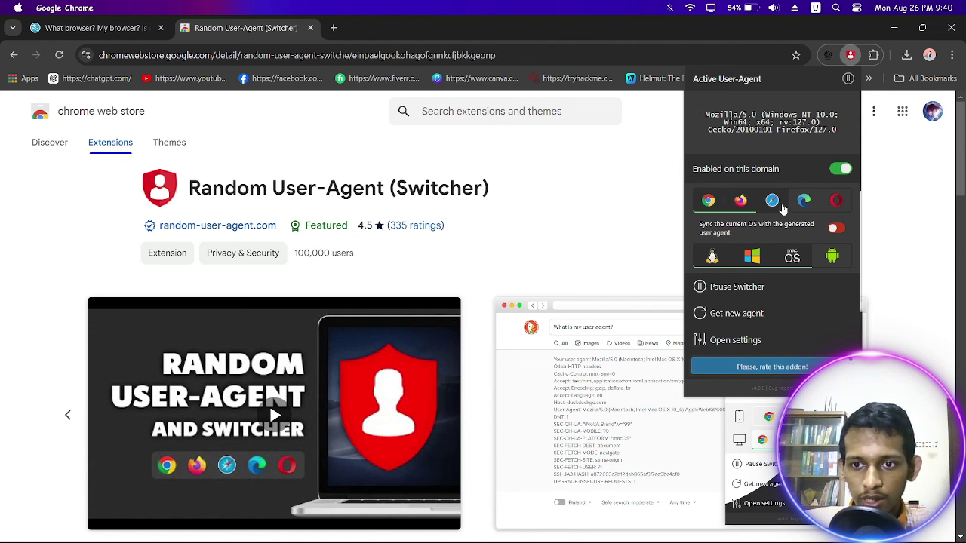
{"action": "left_click", "coordinate": [782, 208]}
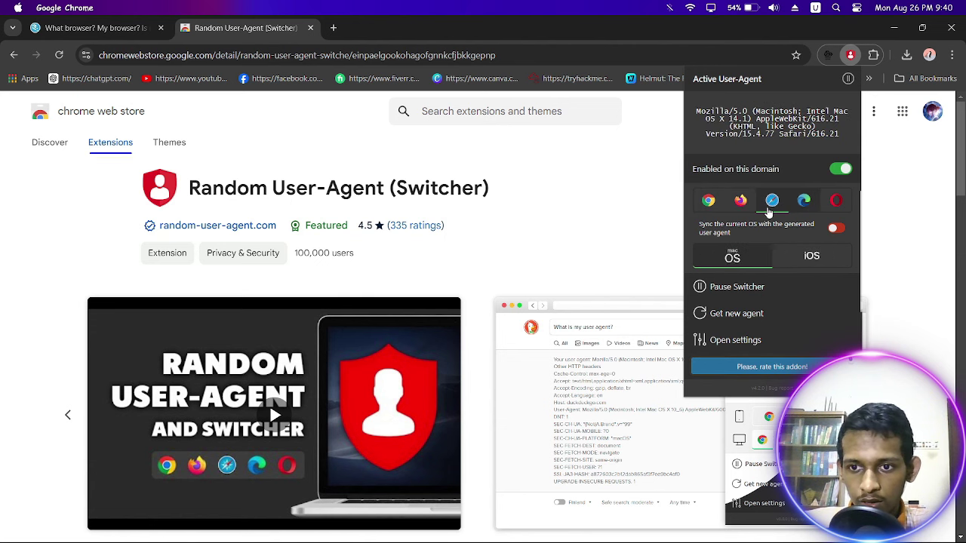
{"action": "left_click", "coordinate": [803, 264]}
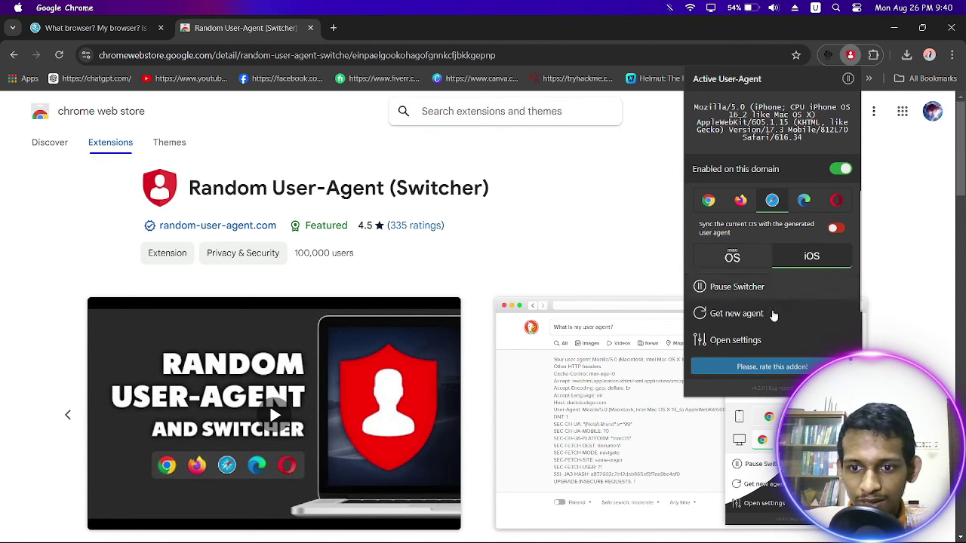
{"action": "left_click", "coordinate": [761, 340]}
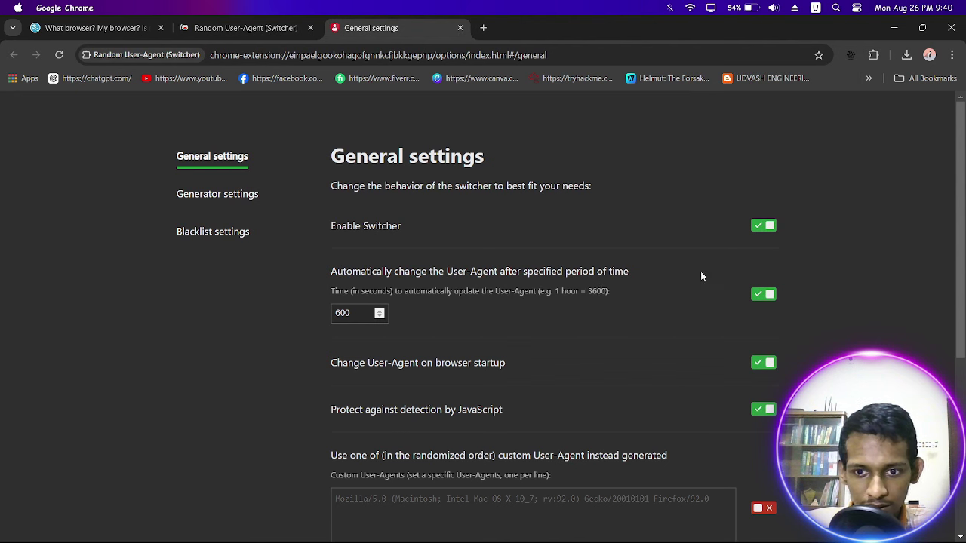
Step: Close the Random User-Agent General settings tab
{"action": "scroll", "coordinate": [765, 357], "scroll_direction": "down", "scroll_amount": 5}
{"action": "left_click", "coordinate": [298, 30]}
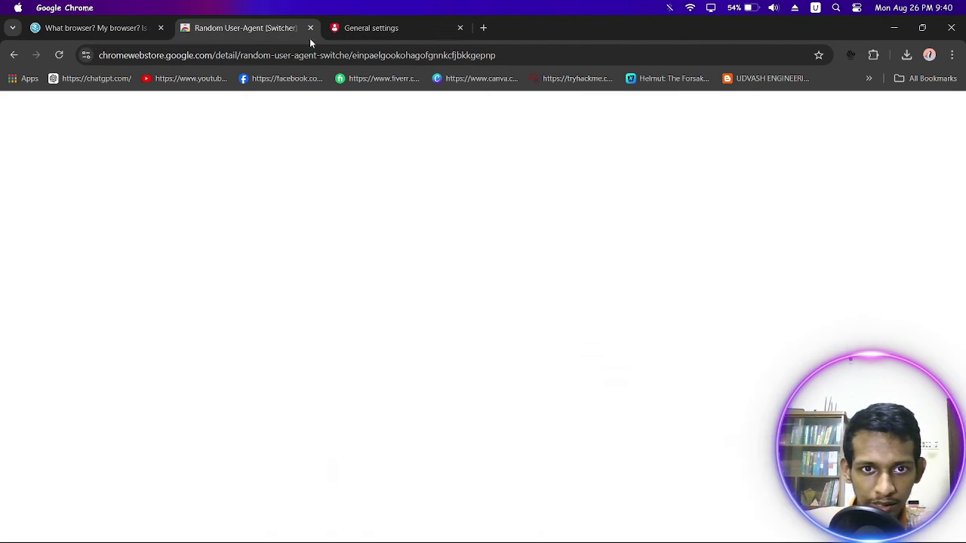
{"action": "left_click", "coordinate": [459, 28]}
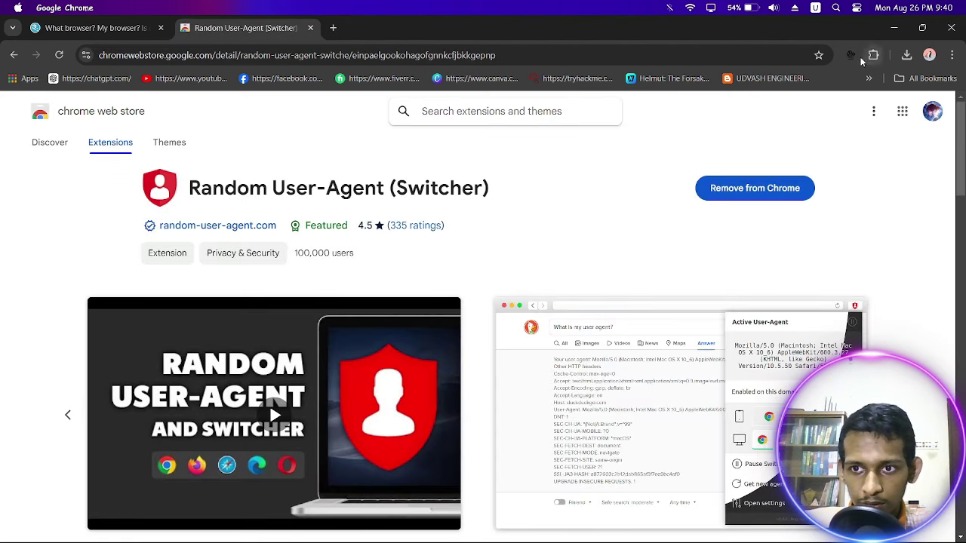
Step: Generate a new iPhone Safari agent, toggle Pause/Resume, and return to the WhatIsMyBrowser tab
{"action": "left_click", "coordinate": [850, 56]}
{"action": "left_click", "coordinate": [873, 54]}
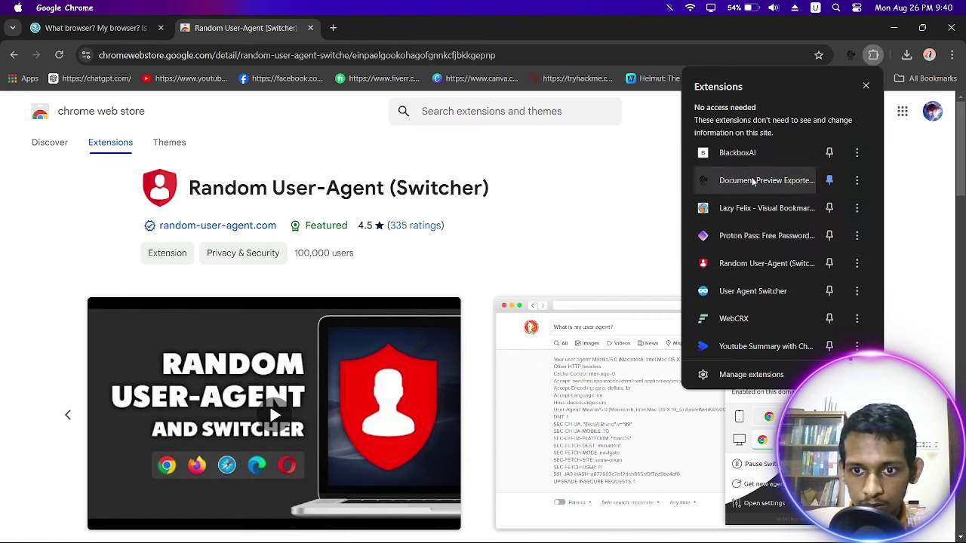
{"action": "left_click", "coordinate": [771, 263]}
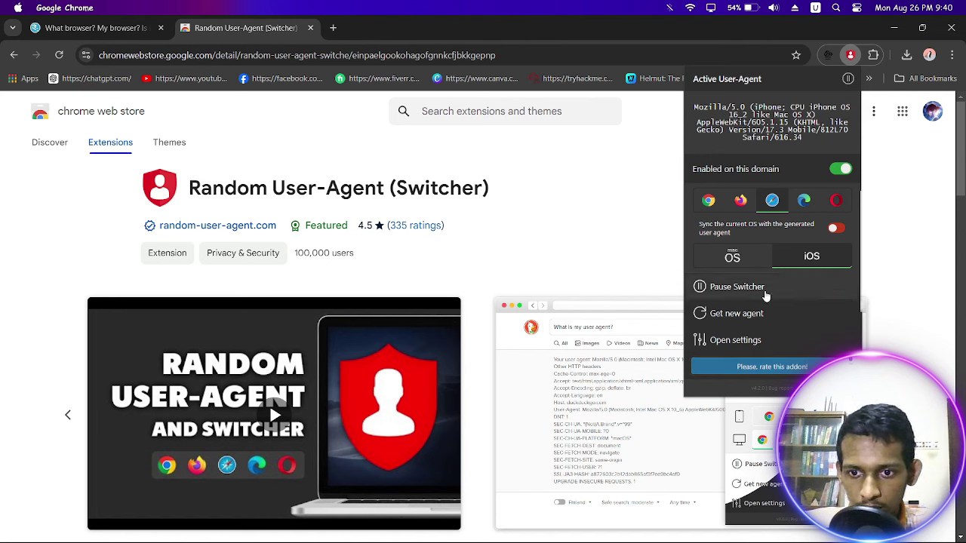
{"action": "left_click", "coordinate": [764, 316]}
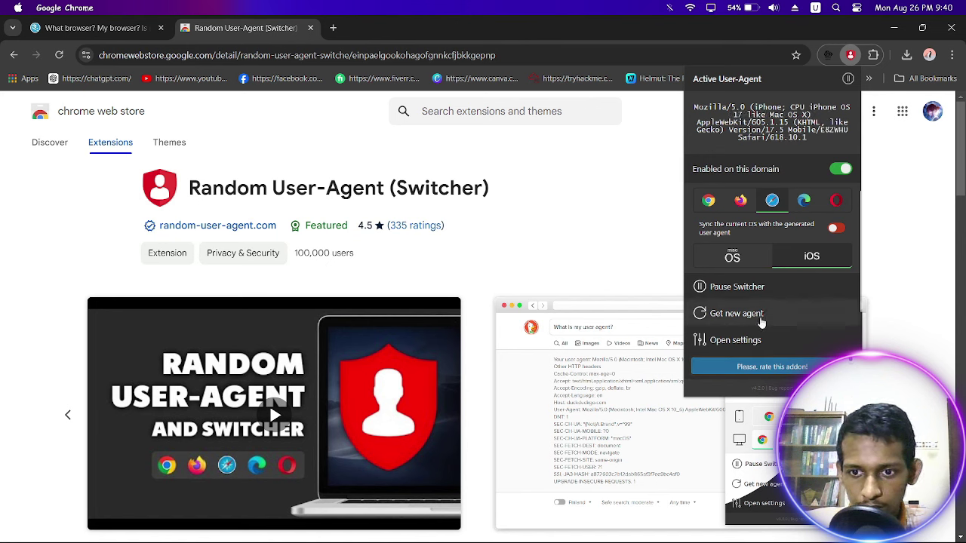
{"action": "left_click", "coordinate": [770, 318]}
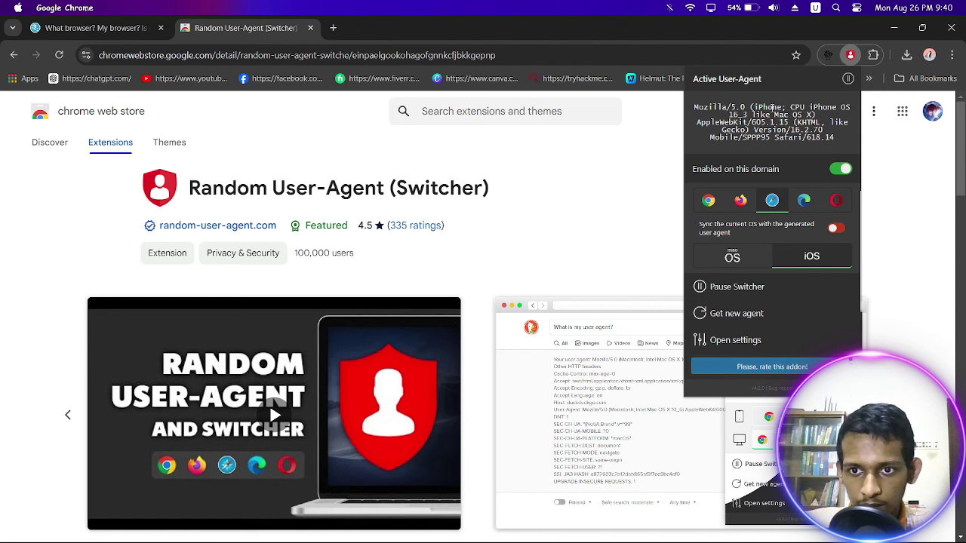
{"action": "left_click", "coordinate": [769, 319]}
{"action": "left_click", "coordinate": [759, 293]}
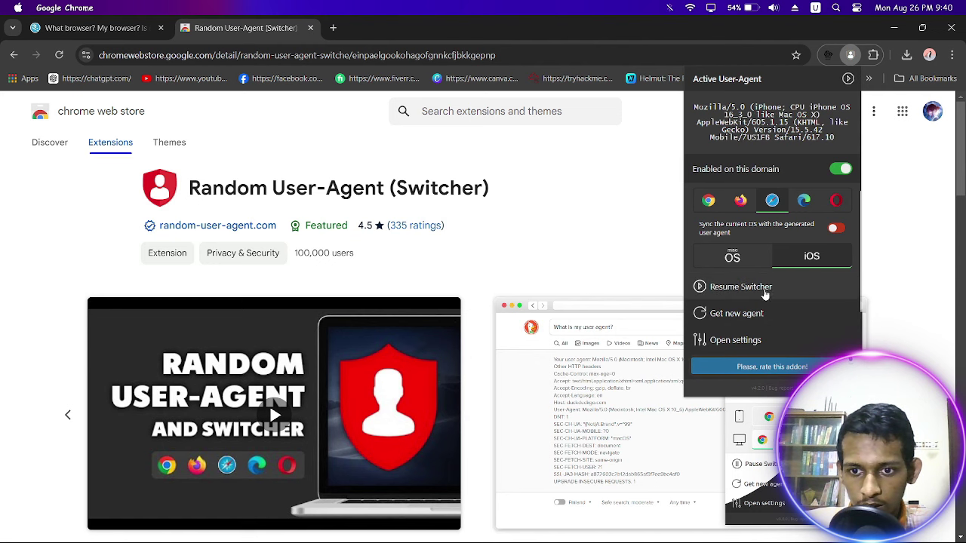
{"action": "left_click", "coordinate": [771, 291]}
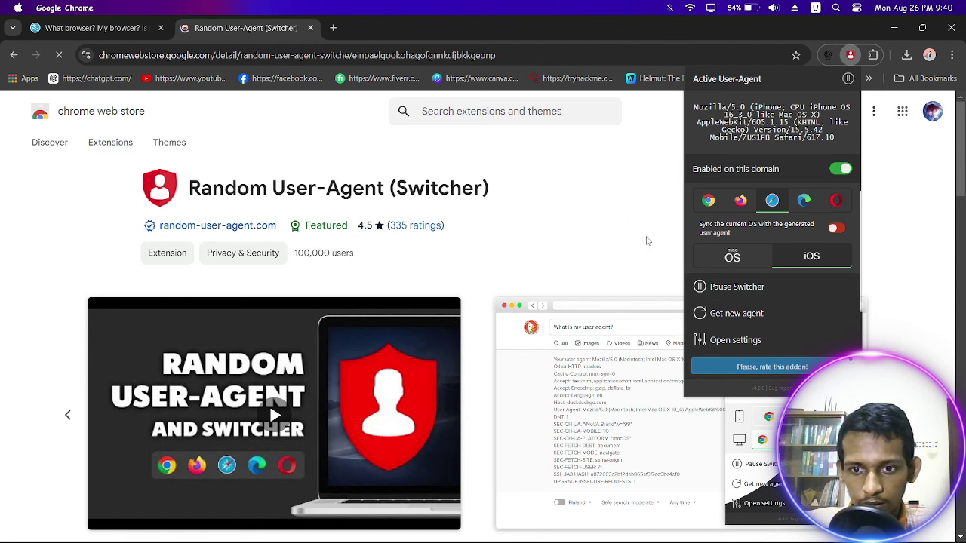
{"action": "left_click", "coordinate": [127, 28]}
Step: Reload WhatIsMyBrowser.com and review the details showing Safari 15.5 on iOS 16.3, Apple iPhone
{"action": "left_click", "coordinate": [59, 55]}
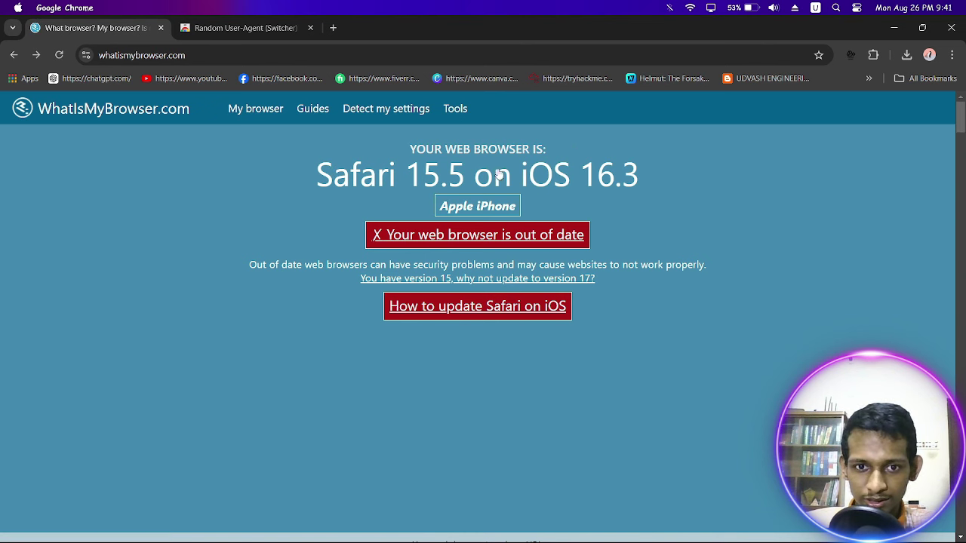
{"action": "scroll", "coordinate": [492, 212], "scroll_direction": "down", "scroll_amount": 5}
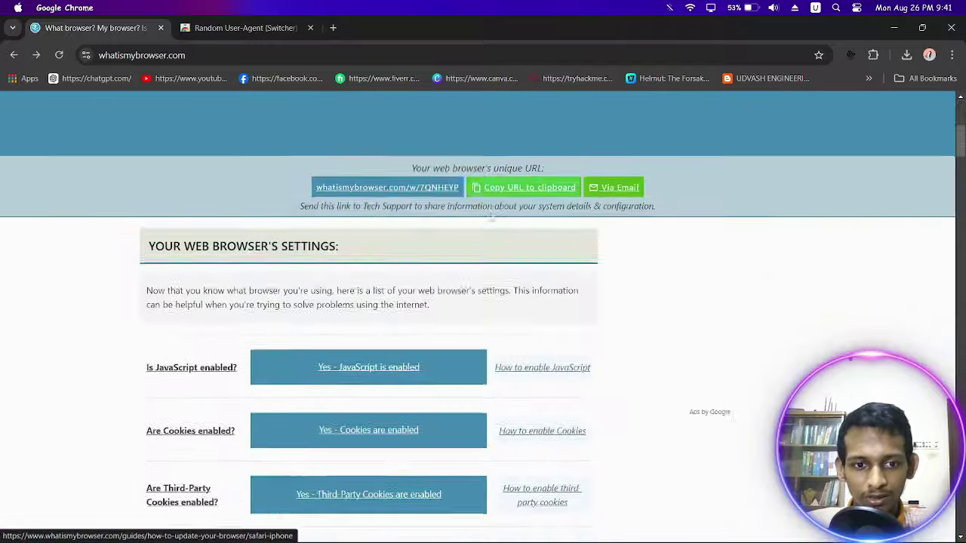
{"action": "scroll", "coordinate": [491, 215], "scroll_direction": "down", "scroll_amount": 15}
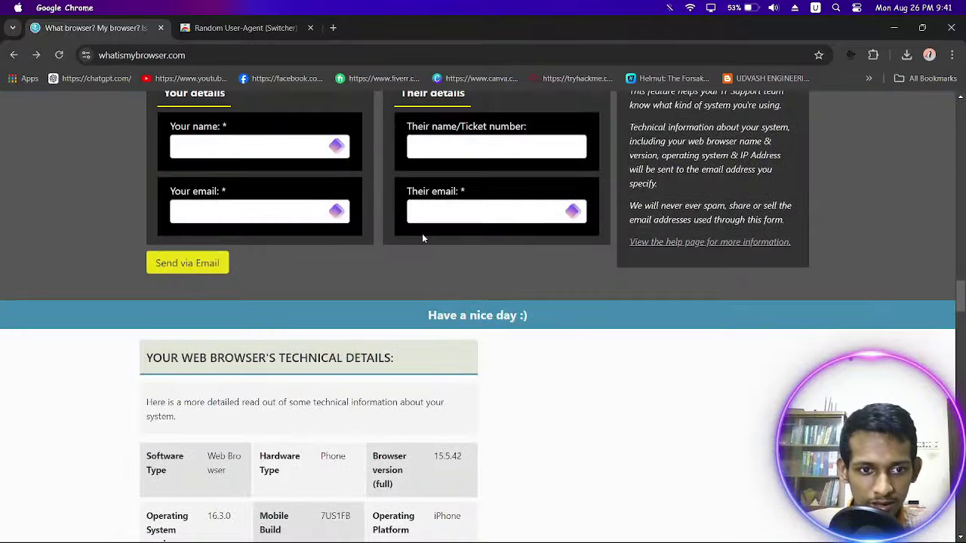
{"action": "scroll", "coordinate": [426, 238], "scroll_direction": "down", "scroll_amount": 3}
{"action": "scroll", "coordinate": [100, 281], "scroll_direction": "down", "scroll_amount": 3}
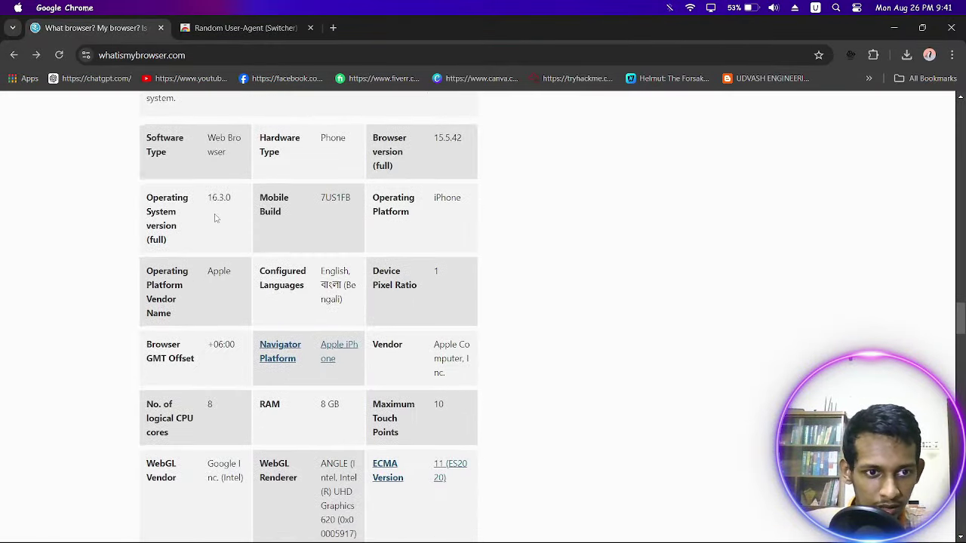
{"action": "scroll", "coordinate": [230, 239], "scroll_direction": "down", "scroll_amount": 2}
{"action": "scroll", "coordinate": [226, 316], "scroll_direction": "up", "scroll_amount": 2}
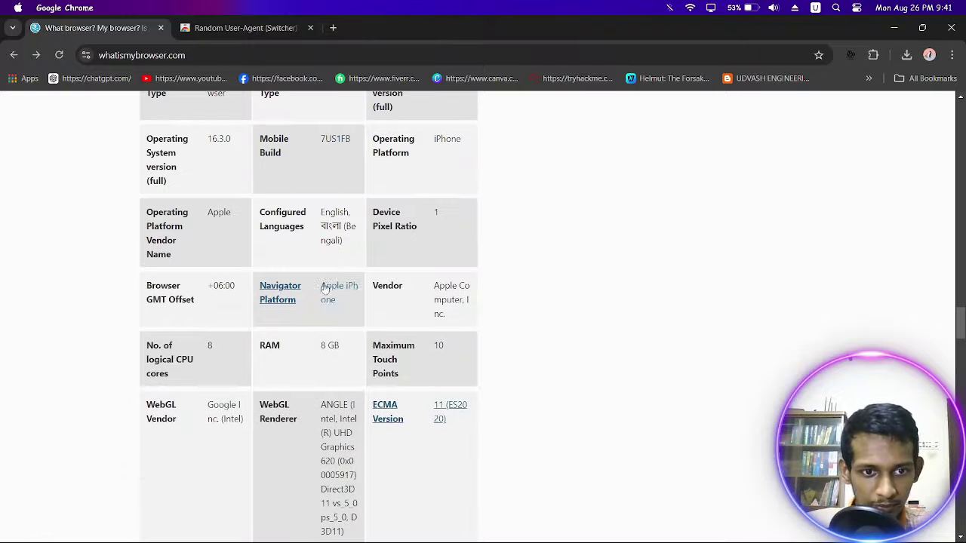
{"action": "scroll", "coordinate": [223, 307], "scroll_direction": "up", "scroll_amount": 3}
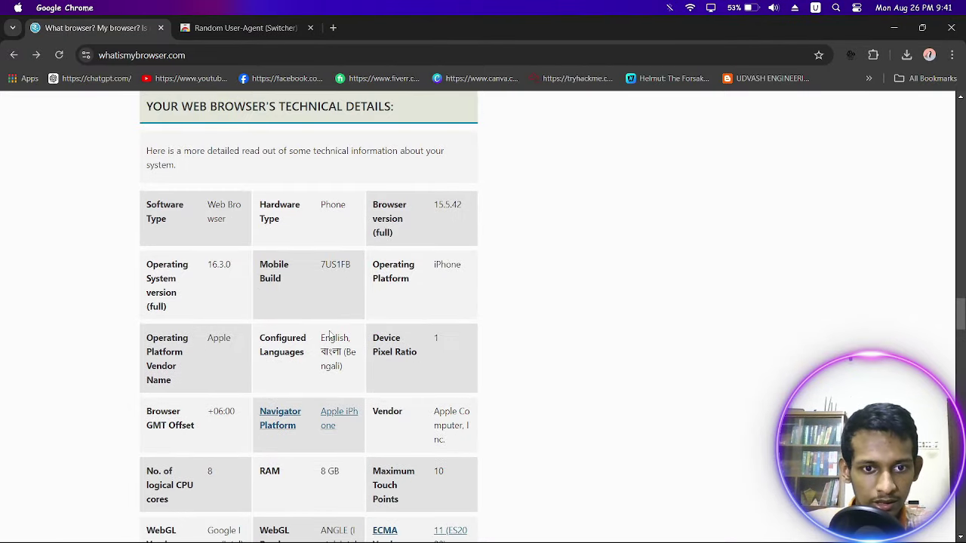
{"action": "scroll", "coordinate": [377, 291], "scroll_direction": "down", "scroll_amount": 3}
{"action": "scroll", "coordinate": [352, 188], "scroll_direction": "up", "scroll_amount": 1}
{"action": "scroll", "coordinate": [538, 280], "scroll_direction": "down", "scroll_amount": 15}
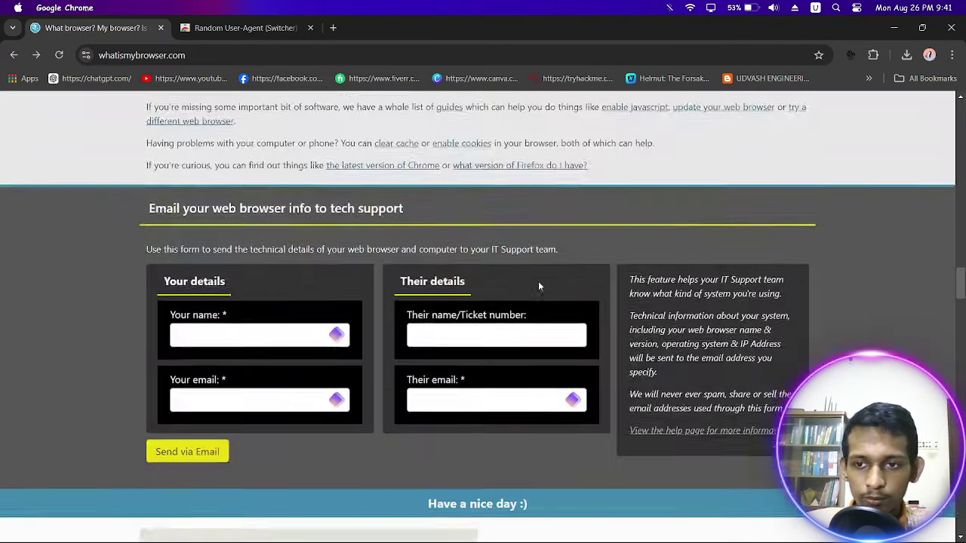
{"action": "scroll", "coordinate": [449, 254], "scroll_direction": "up", "scroll_amount": 8}
{"action": "scroll", "coordinate": [411, 255], "scroll_direction": "up", "scroll_amount": 20}
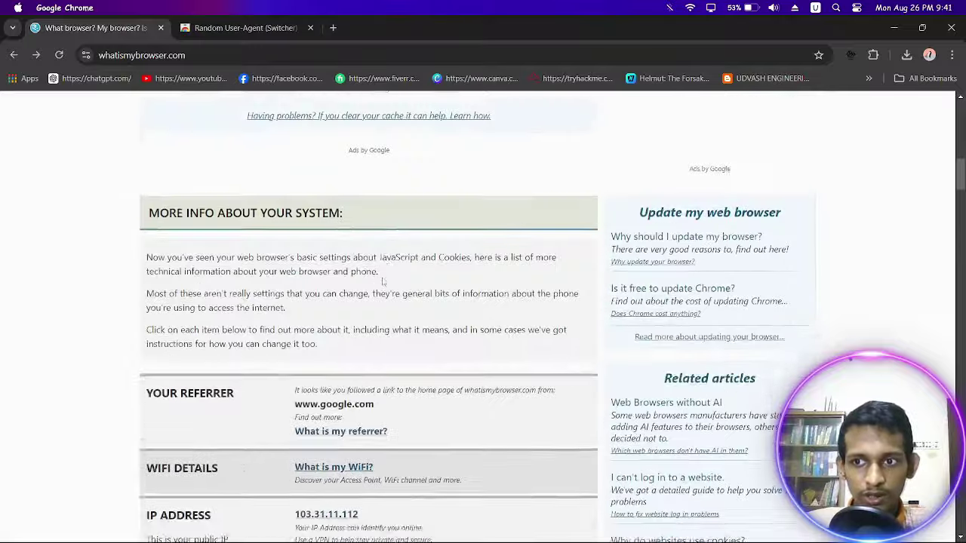
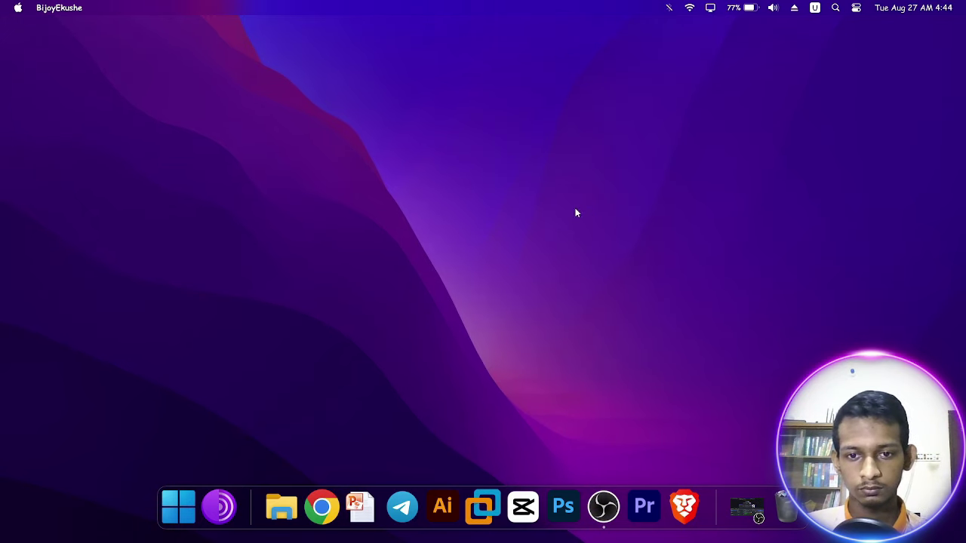
Step: Launch Chrome, search Google for 'have i been pwned' and open the first result
{"action": "left_click", "coordinate": [321, 502]}
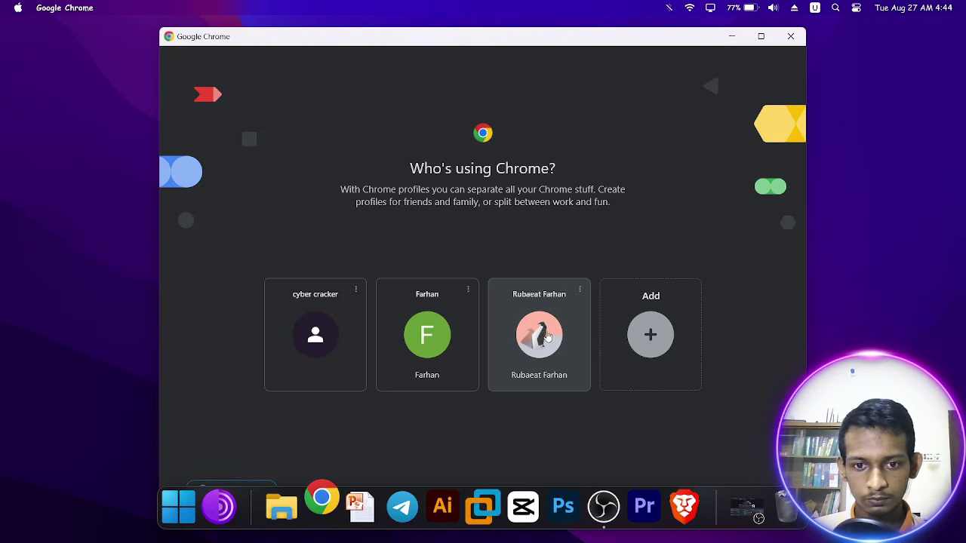
{"action": "left_click", "coordinate": [547, 336]}
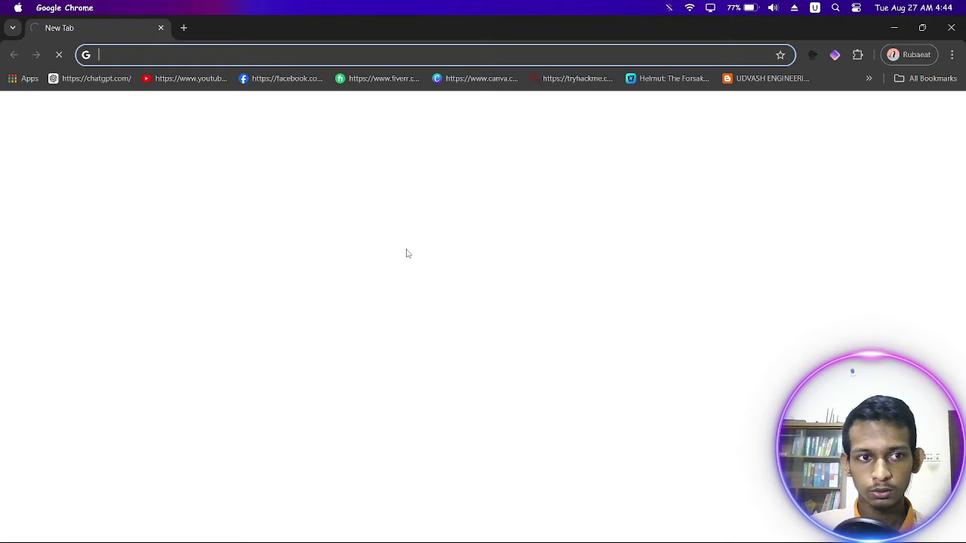
{"action": "type", "text": "have i been "}
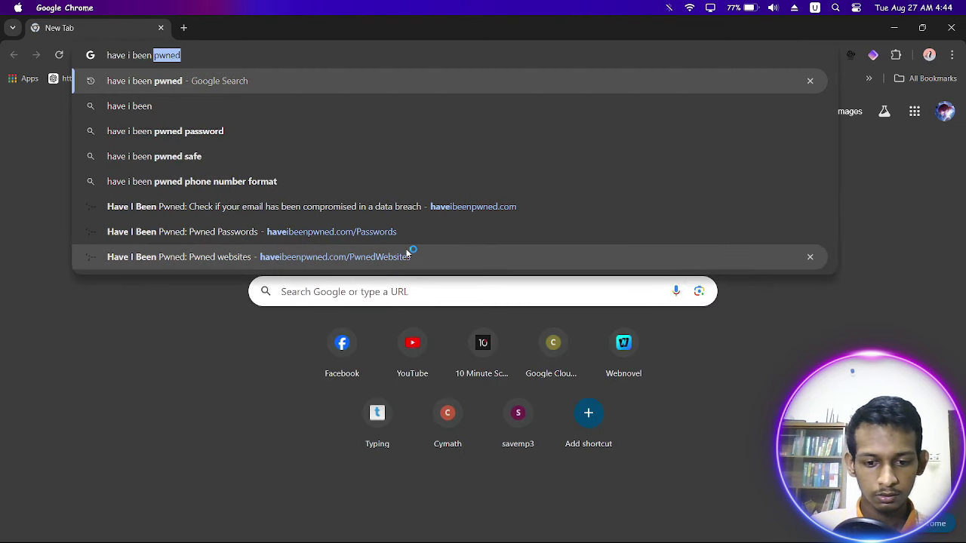
{"action": "type", "text": "pwned"}
{"action": "key", "text": "Return"}
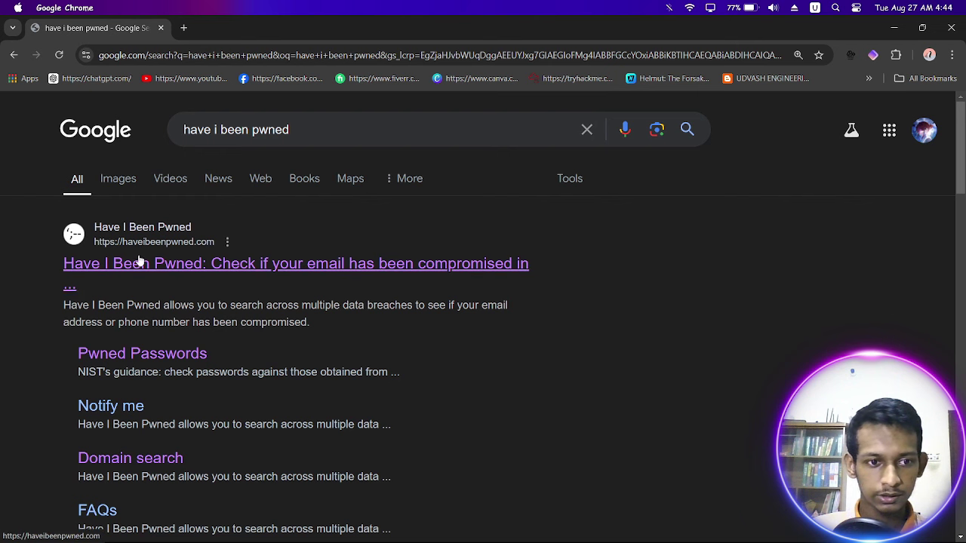
{"action": "left_click", "coordinate": [135, 263]}
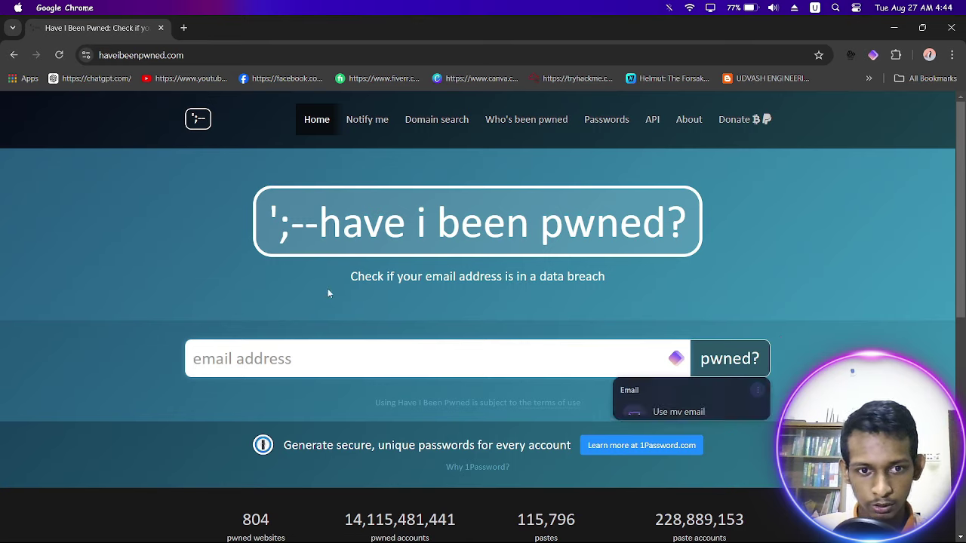
{"action": "scroll", "coordinate": [327, 293], "scroll_direction": "down", "scroll_amount": 3}
{"action": "scroll", "coordinate": [436, 279], "scroll_direction": "up", "scroll_amount": 2}
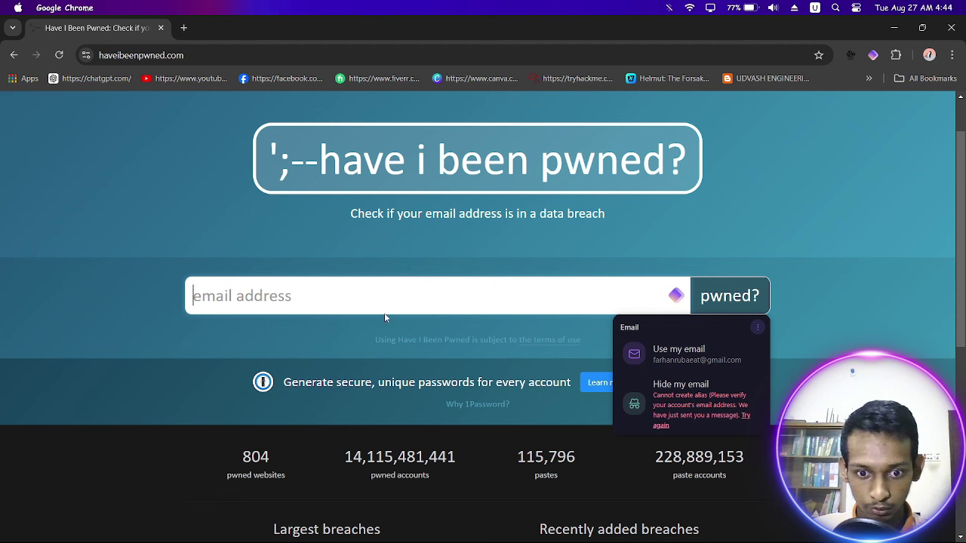
Step: Open temp-mail.org in a new tab, copy its disposable address, and return to Have I Been Pwned
{"action": "left_click", "coordinate": [183, 28]}
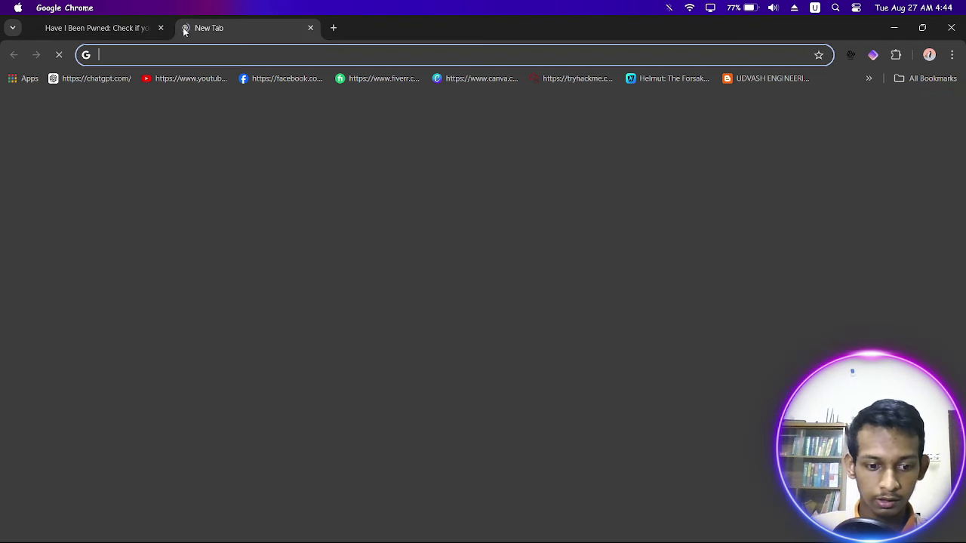
{"action": "type", "text": "temp"}
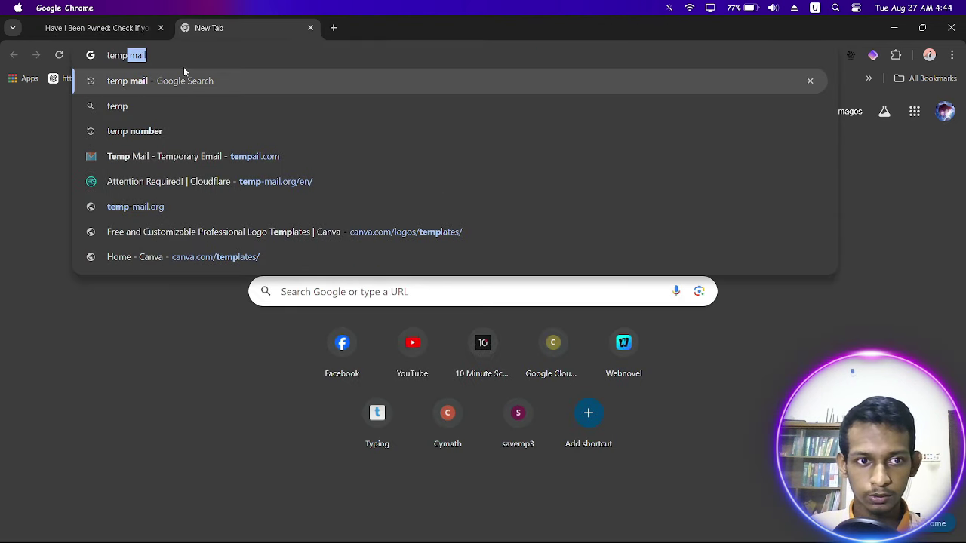
{"action": "key", "text": "Return"}
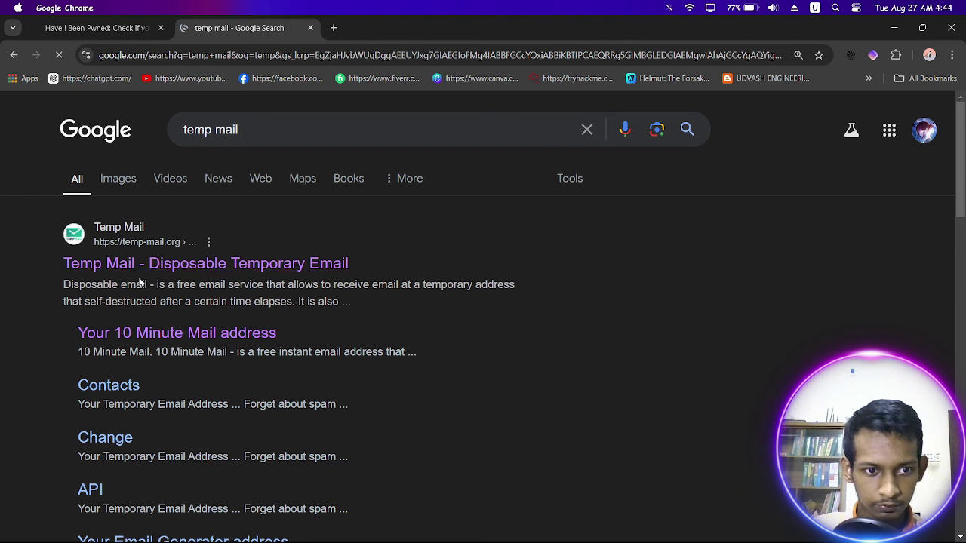
{"action": "left_click", "coordinate": [138, 263]}
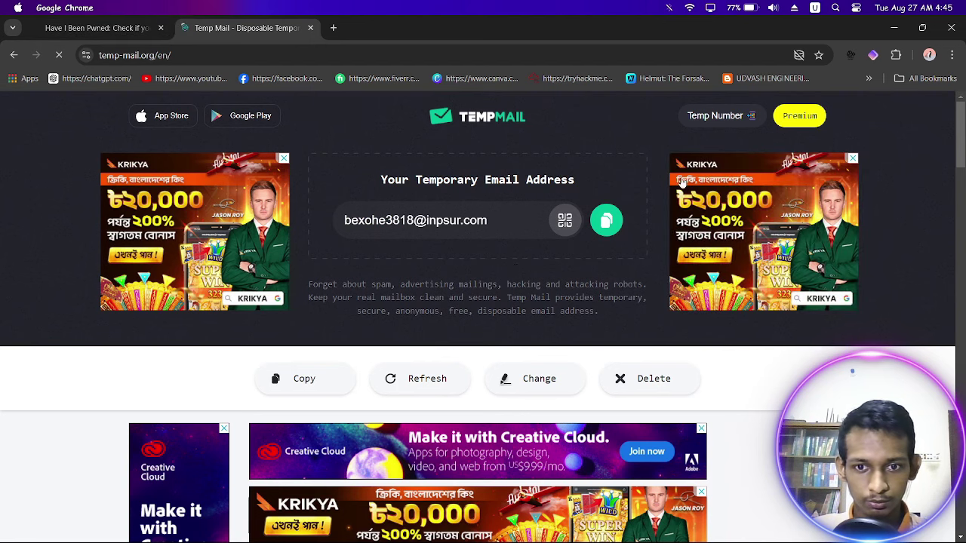
{"action": "left_click", "coordinate": [606, 220]}
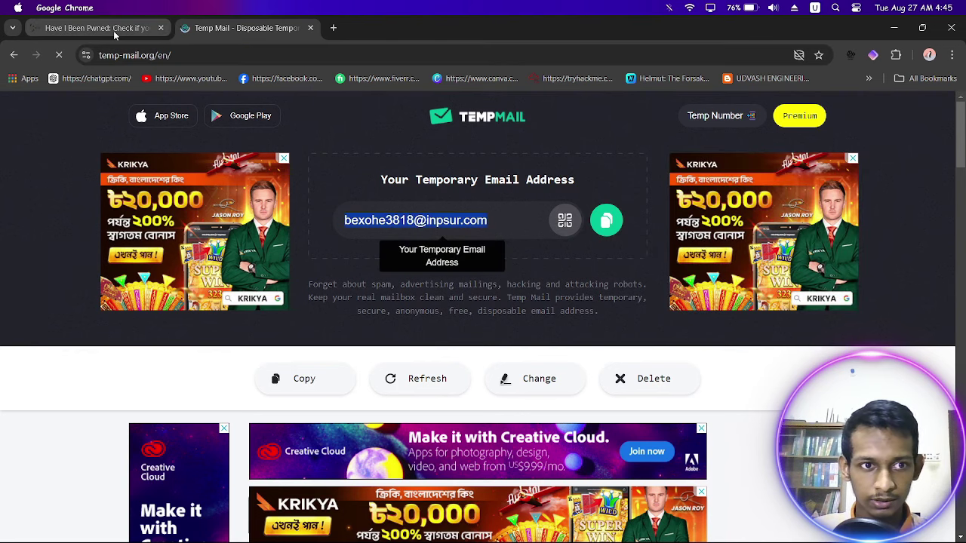
{"action": "left_click", "coordinate": [113, 29]}
Step: Paste the temporary address into the email field and check it for breaches
{"action": "left_click", "coordinate": [257, 294]}
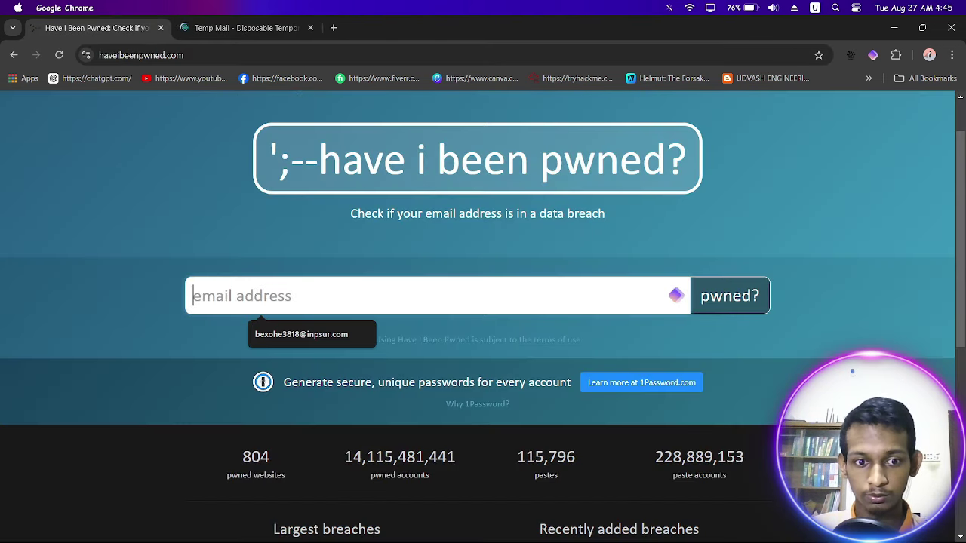
{"action": "key", "text": "ctrl+v"}
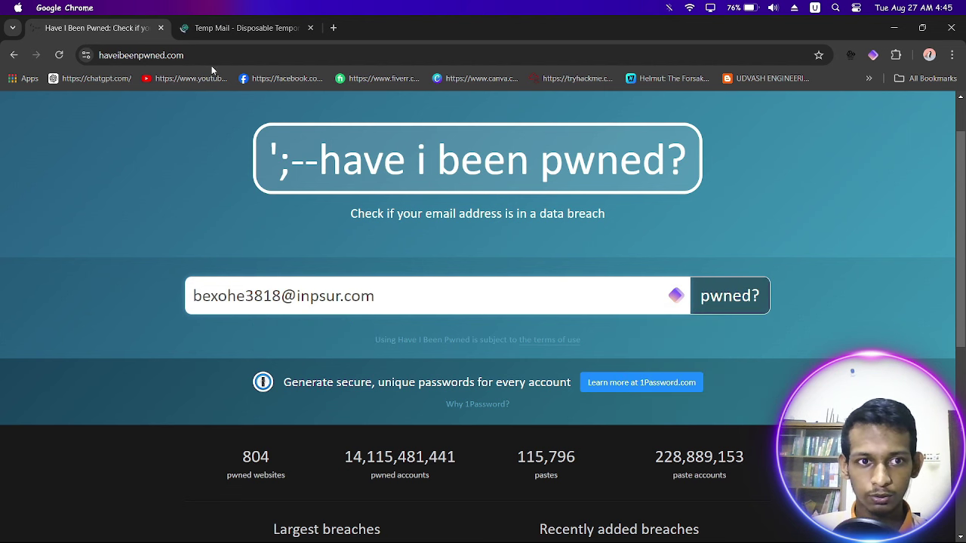
{"action": "left_click", "coordinate": [217, 28]}
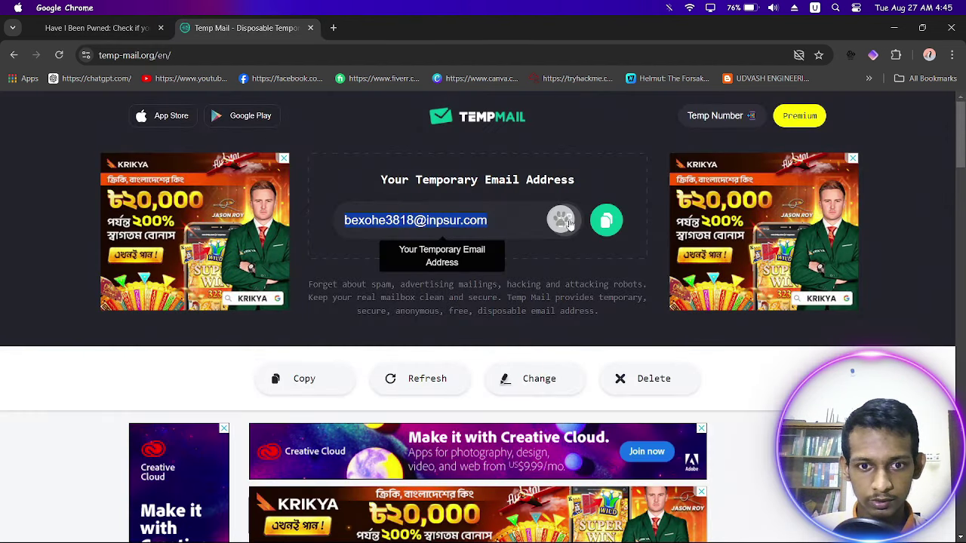
{"action": "left_click", "coordinate": [110, 30]}
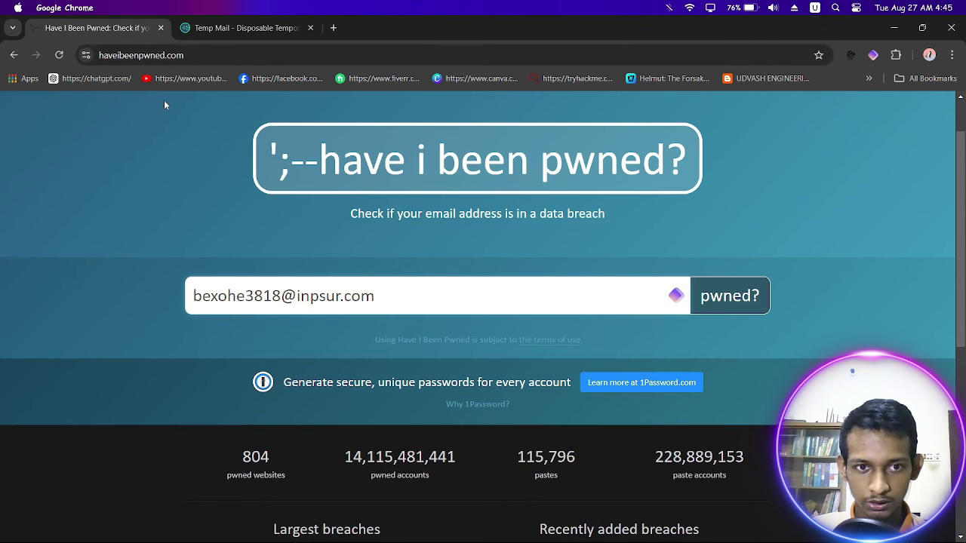
{"action": "left_click", "coordinate": [745, 297]}
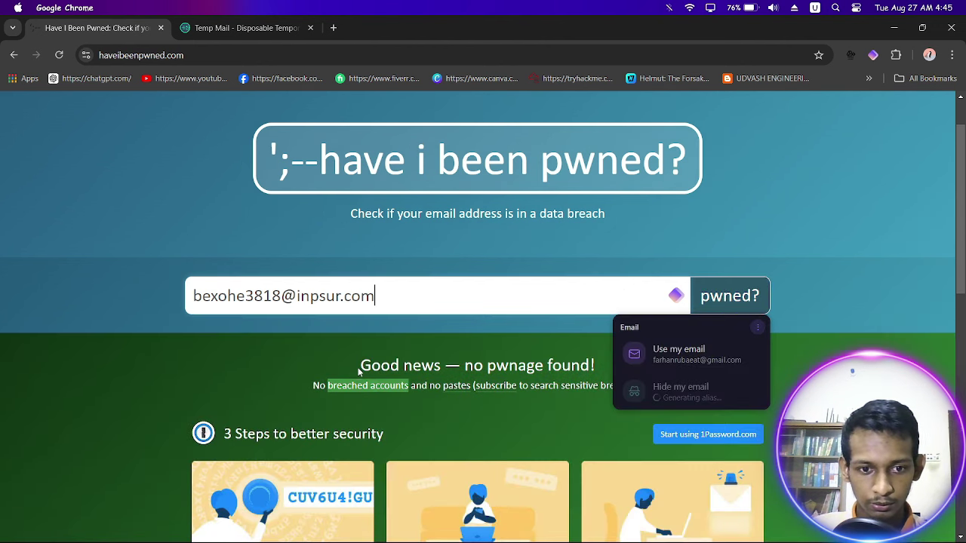
Step: Read the 'no pwnage found' result and open the FAQ entry about pastes
{"action": "left_click_drag", "start_coordinate": [359, 366], "coordinate": [635, 362]}
{"action": "left_click", "coordinate": [530, 348]}
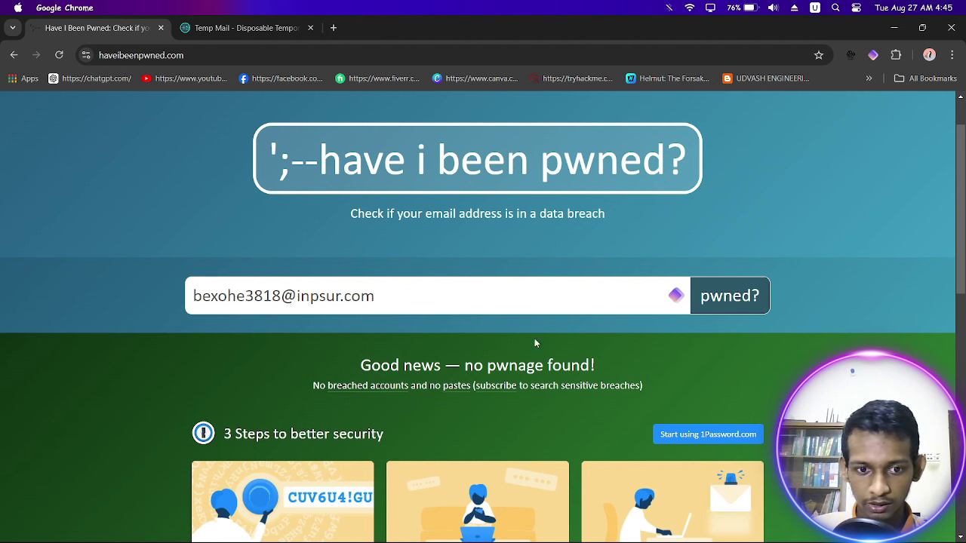
{"action": "left_click_drag", "start_coordinate": [366, 294], "coordinate": [270, 361]}
{"action": "left_click", "coordinate": [269, 361]}
{"action": "scroll", "coordinate": [458, 364], "scroll_direction": "down", "scroll_amount": 2}
{"action": "scroll", "coordinate": [458, 364], "scroll_direction": "down", "scroll_amount": 1}
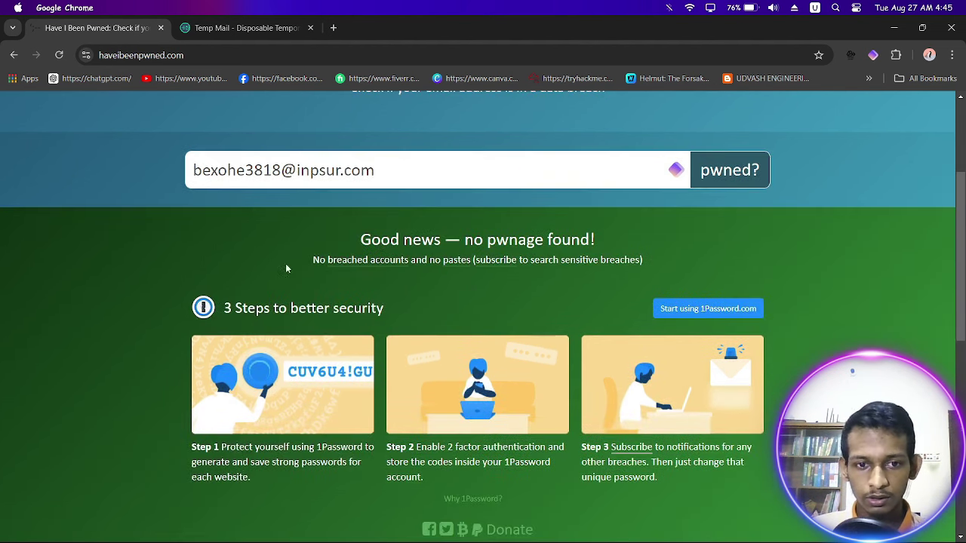
{"action": "left_click", "coordinate": [438, 266]}
Step: Scroll back to the top and select, then deselect, the email address in the field
{"action": "scroll", "coordinate": [421, 320], "scroll_direction": "up", "scroll_amount": 5}
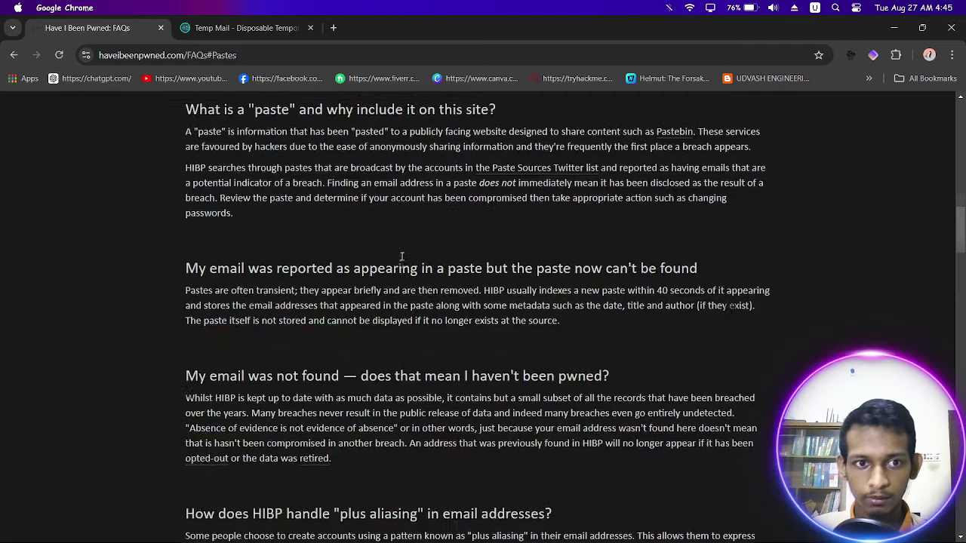
{"action": "scroll", "coordinate": [410, 322], "scroll_direction": "up", "scroll_amount": 15}
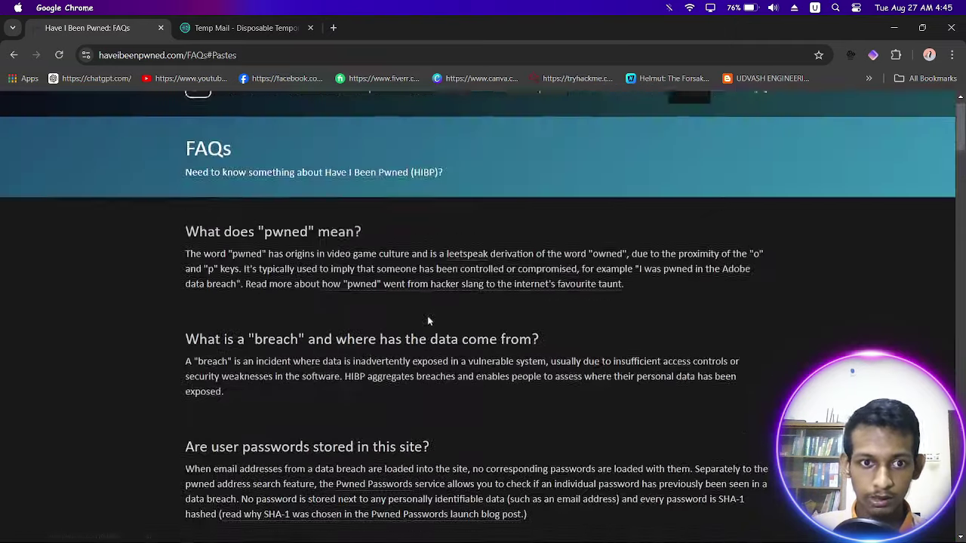
{"action": "scroll", "coordinate": [428, 320], "scroll_direction": "left", "scroll_amount": 3}
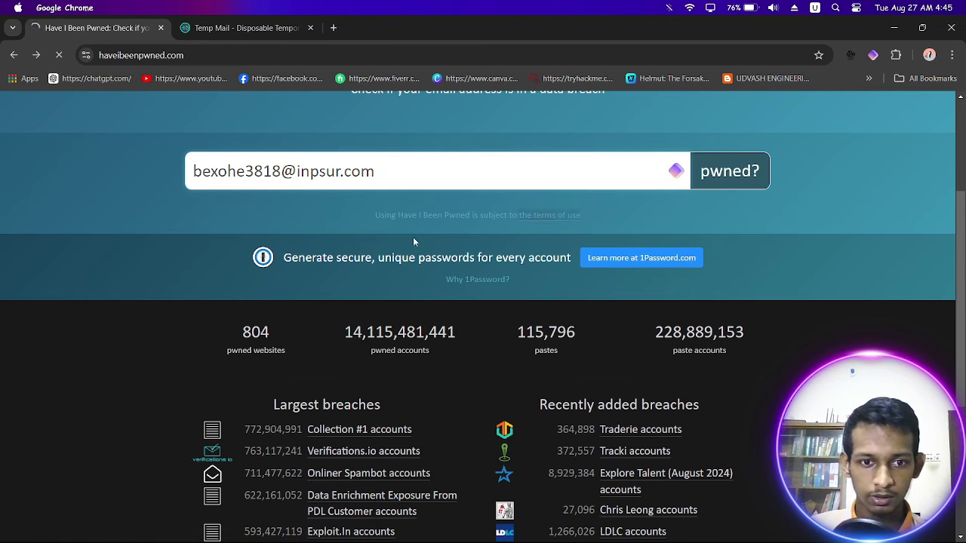
{"action": "scroll", "coordinate": [413, 237], "scroll_direction": "up", "scroll_amount": 3}
{"action": "scroll", "coordinate": [433, 276], "scroll_direction": "up", "scroll_amount": 2}
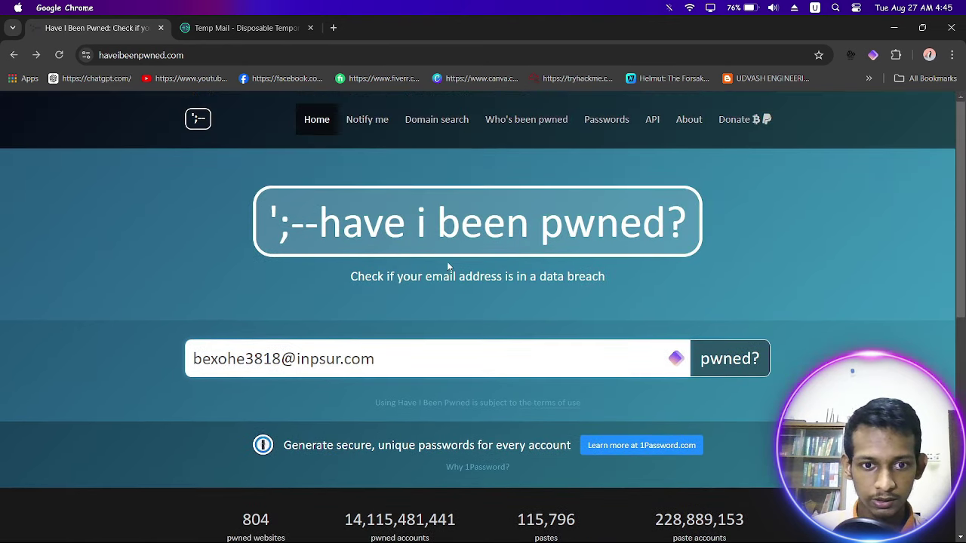
{"action": "scroll", "coordinate": [448, 266], "scroll_direction": "down", "scroll_amount": 4}
{"action": "scroll", "coordinate": [410, 307], "scroll_direction": "up", "scroll_amount": 3}
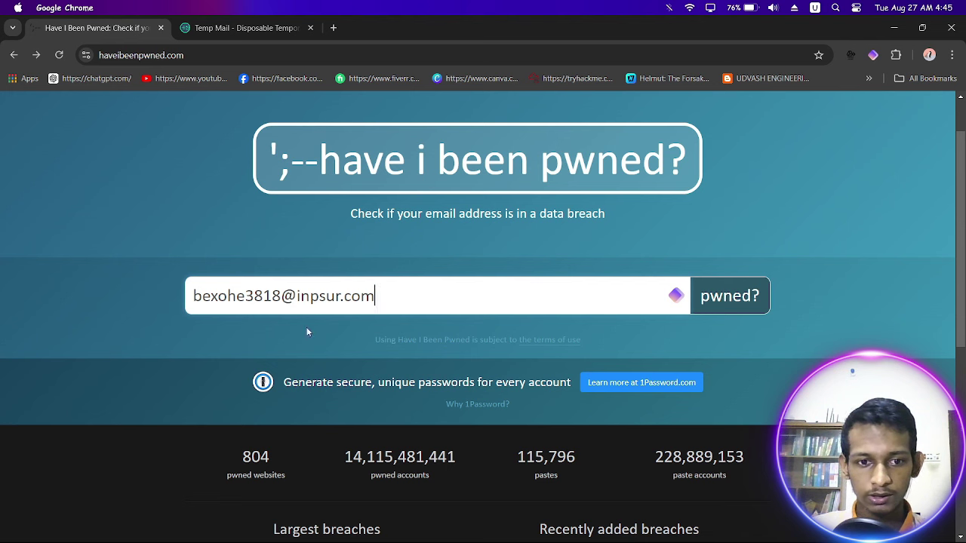
{"action": "key", "text": "ctrl+a"}
{"action": "left_click", "coordinate": [138, 319]}
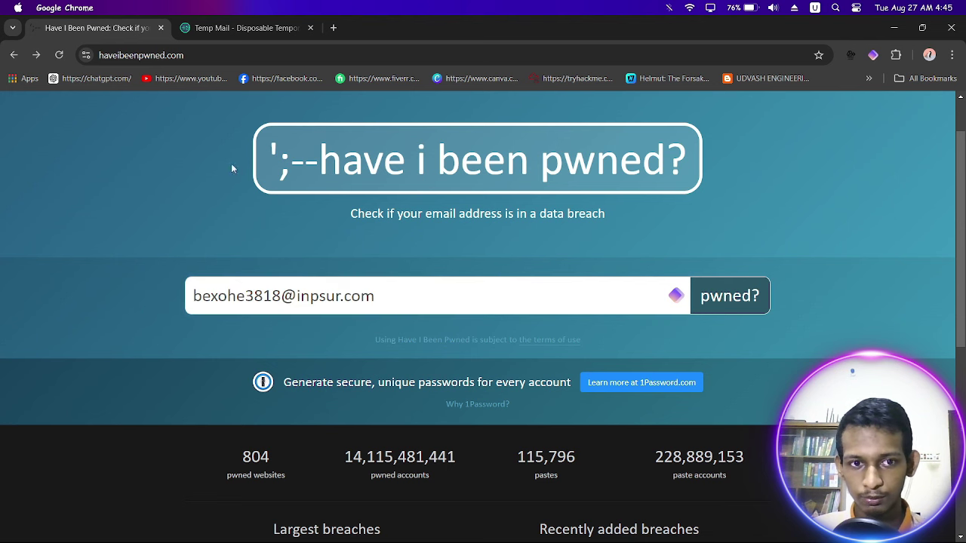
{"action": "scroll", "coordinate": [335, 102], "scroll_direction": "up", "scroll_amount": 2}
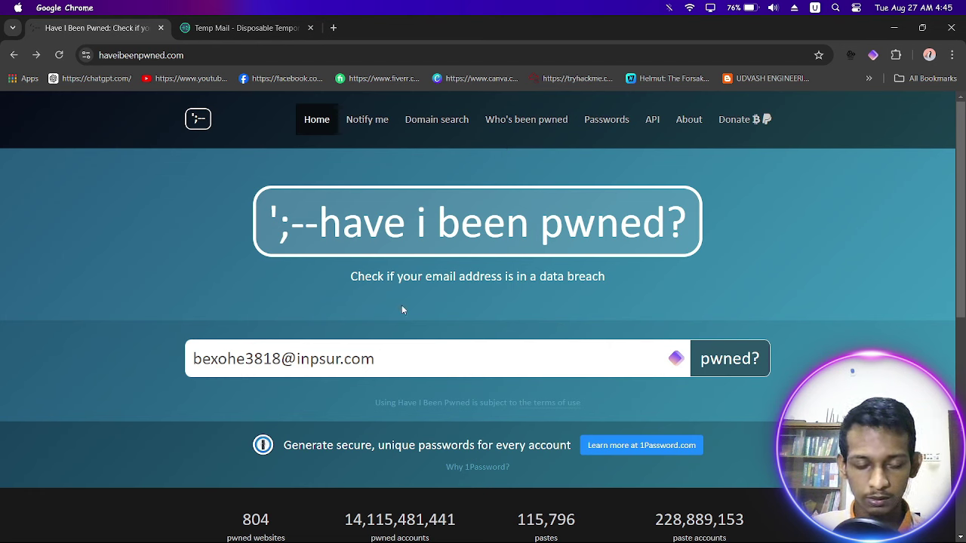
{"action": "left_click_drag", "start_coordinate": [434, 359], "coordinate": [183, 367]}
{"action": "left_click", "coordinate": [137, 294]}
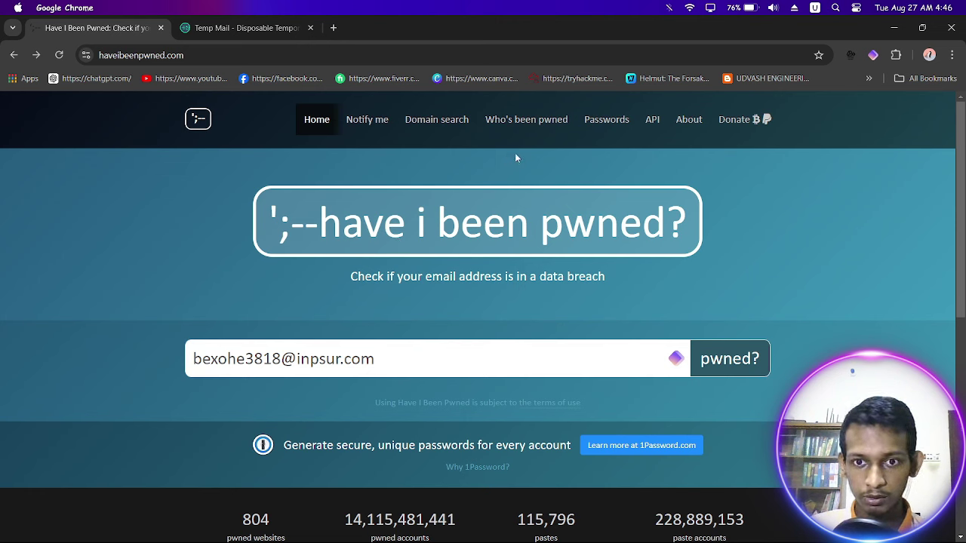
Step: Open the Pwned Passwords page and focus its empty password field
{"action": "left_click", "coordinate": [607, 121]}
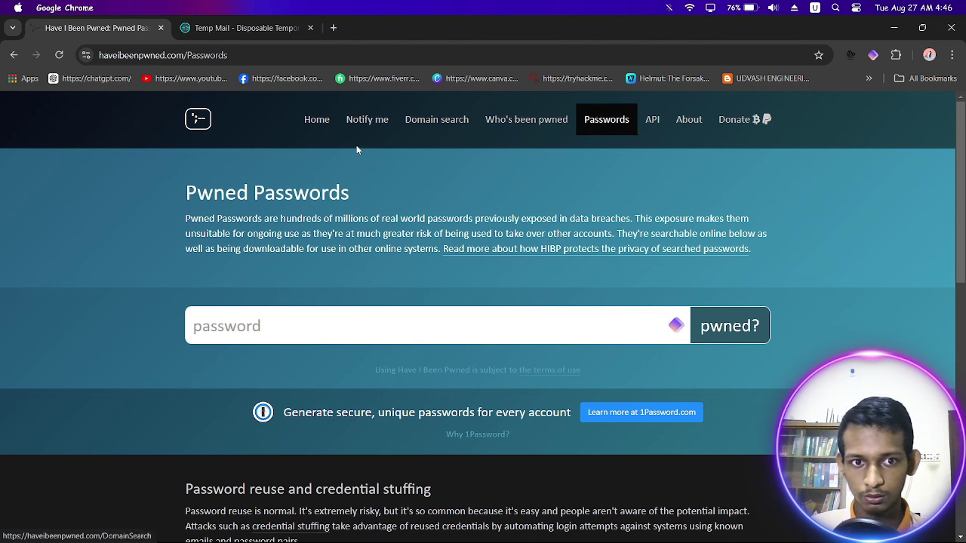
{"action": "left_click", "coordinate": [316, 119]}
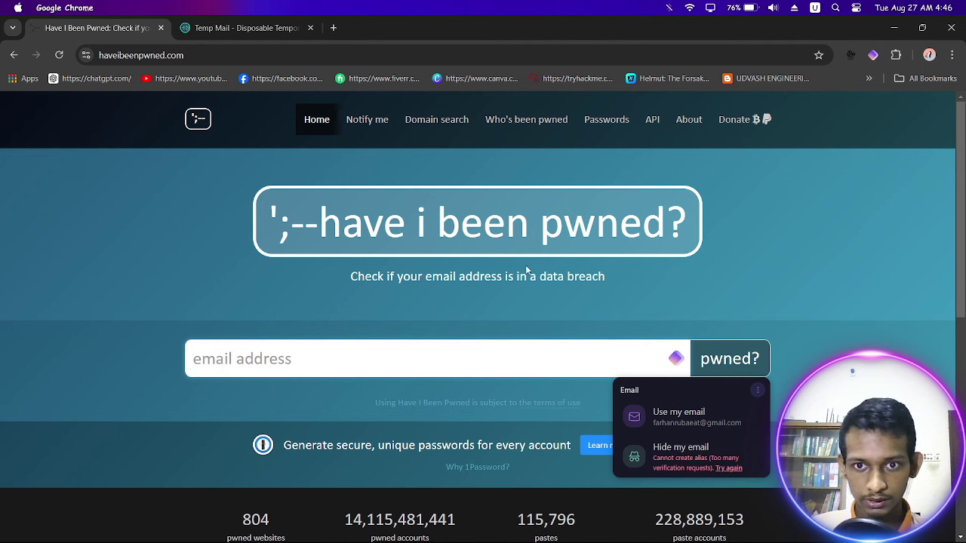
{"action": "left_click", "coordinate": [605, 121]}
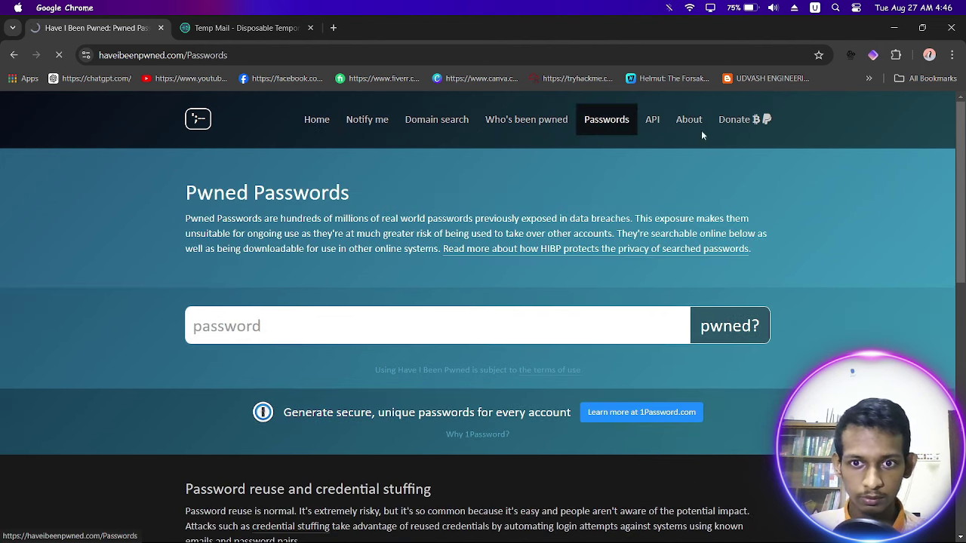
{"action": "left_click", "coordinate": [217, 326]}
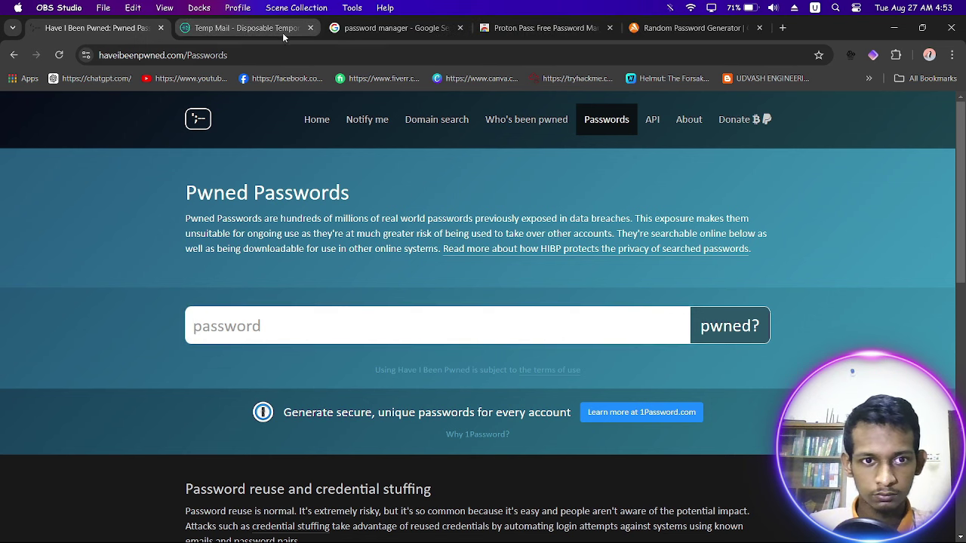
Step: Close the password manager search, Proton Pass and random password generator tabs
{"action": "left_click", "coordinate": [460, 28]}
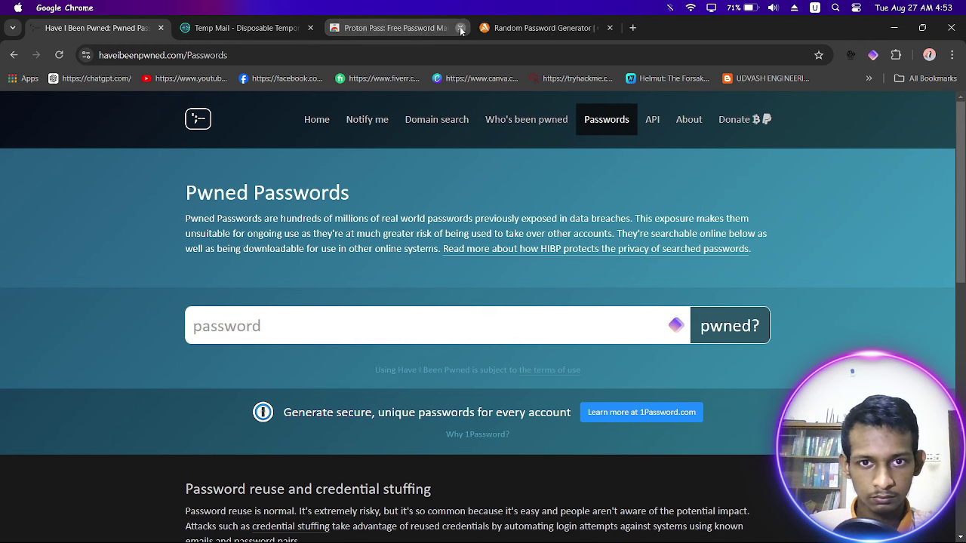
{"action": "left_click", "coordinate": [460, 28]}
{"action": "left_click", "coordinate": [461, 28]}
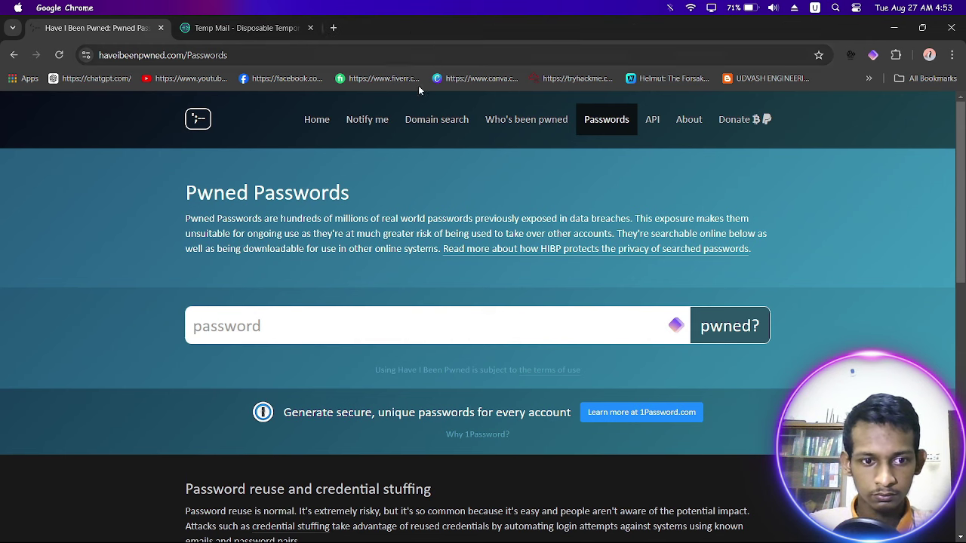
Step: Check the password 'password' and highlight its 6,921,444 times-seen count
{"action": "left_click", "coordinate": [257, 323]}
{"action": "type", "text": "p"}
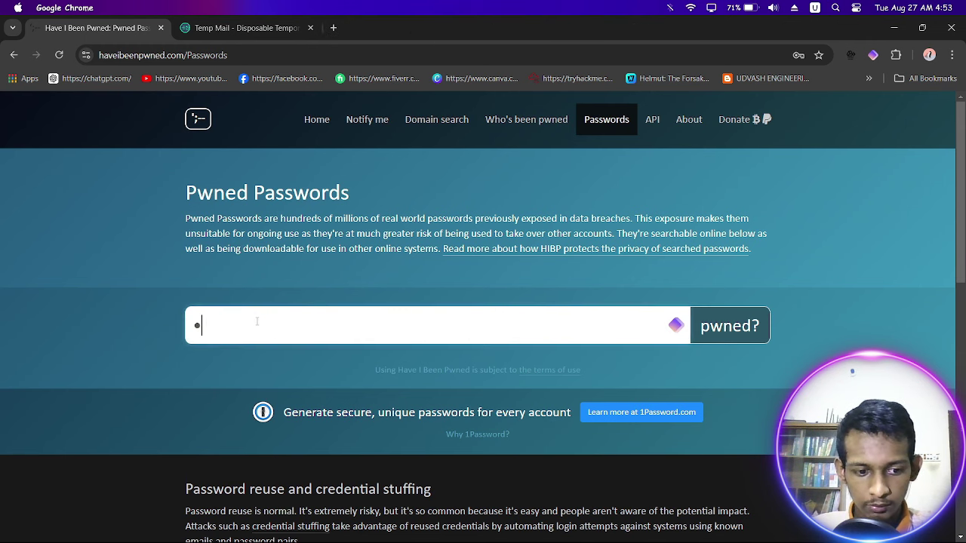
{"action": "type", "text": "asswor"}
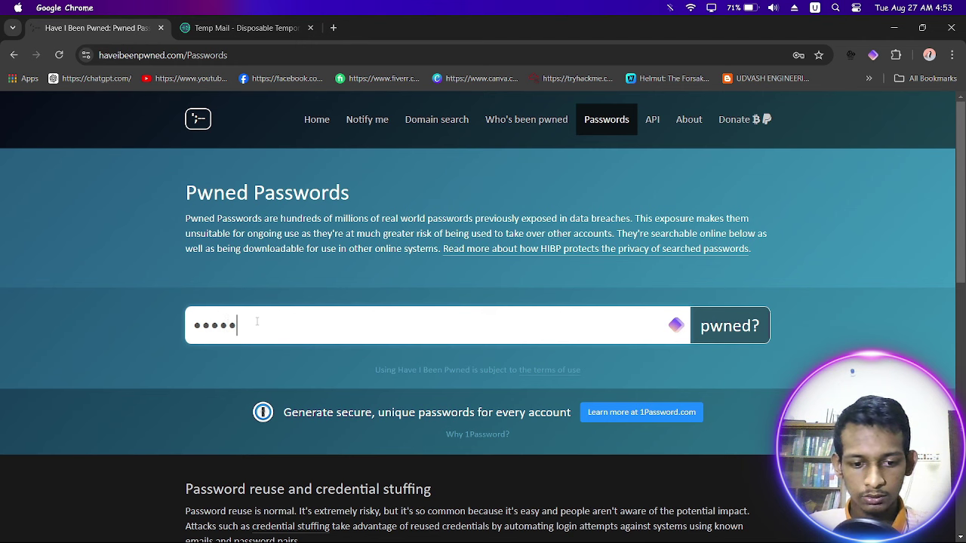
{"action": "type", "text": "d"}
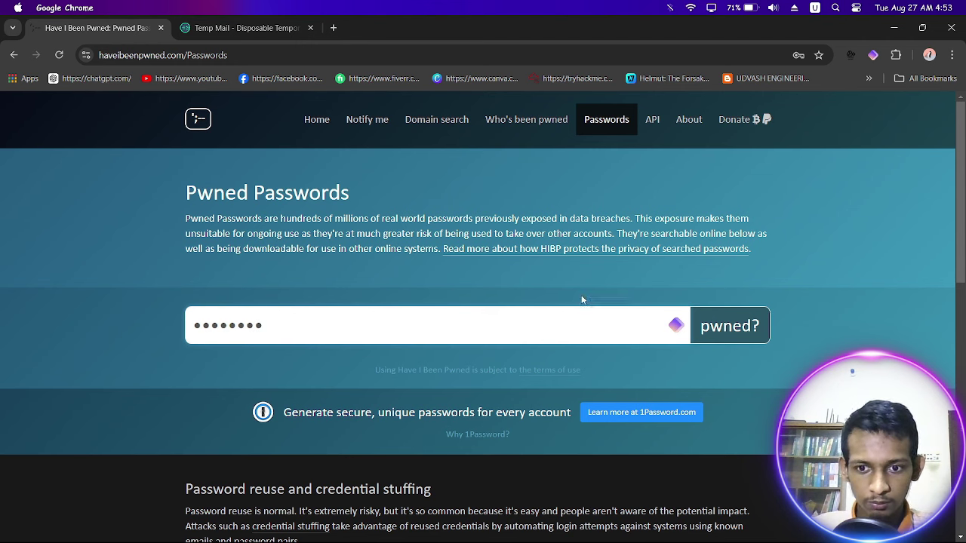
{"action": "left_click", "coordinate": [738, 333]}
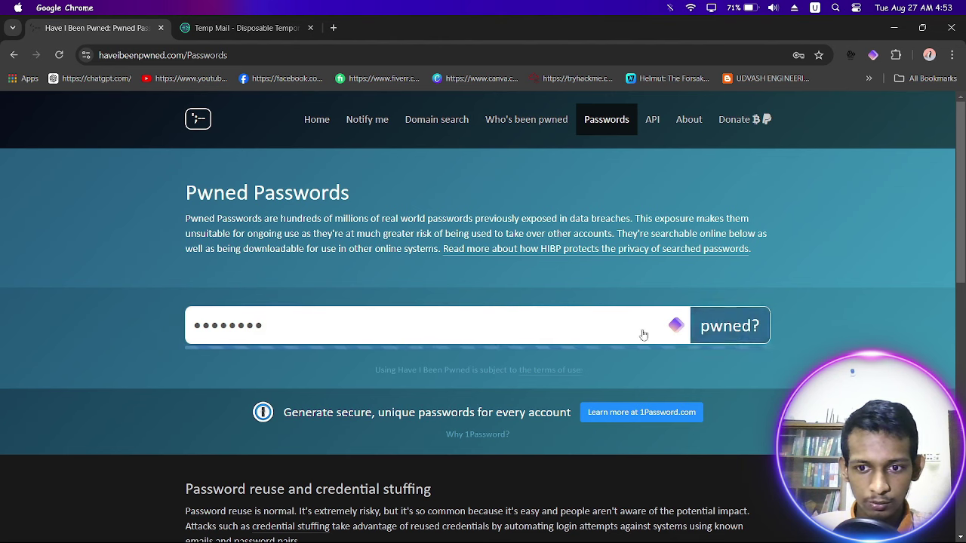
{"action": "scroll", "coordinate": [475, 401], "scroll_direction": "down", "scroll_amount": 3}
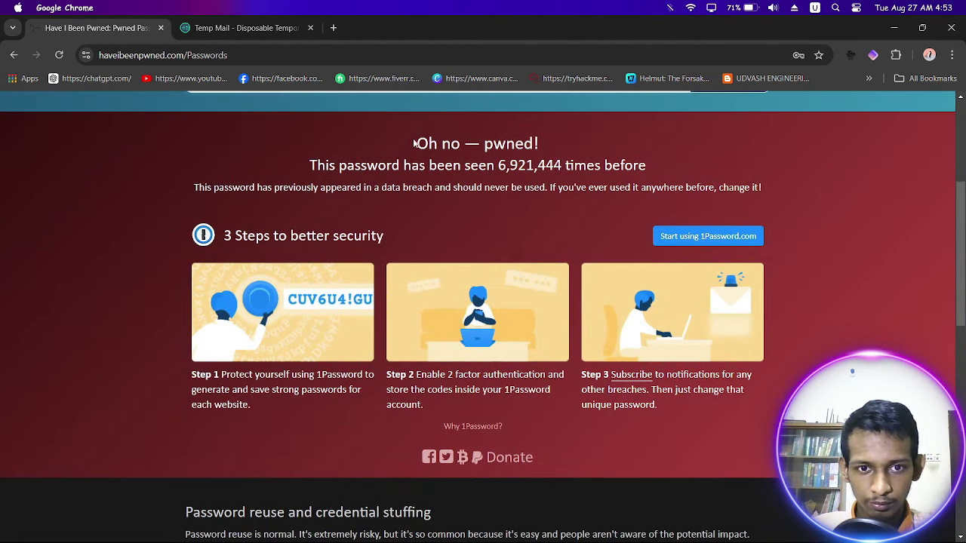
{"action": "left_click_drag", "start_coordinate": [416, 144], "coordinate": [517, 143]}
{"action": "left_click", "coordinate": [499, 160]}
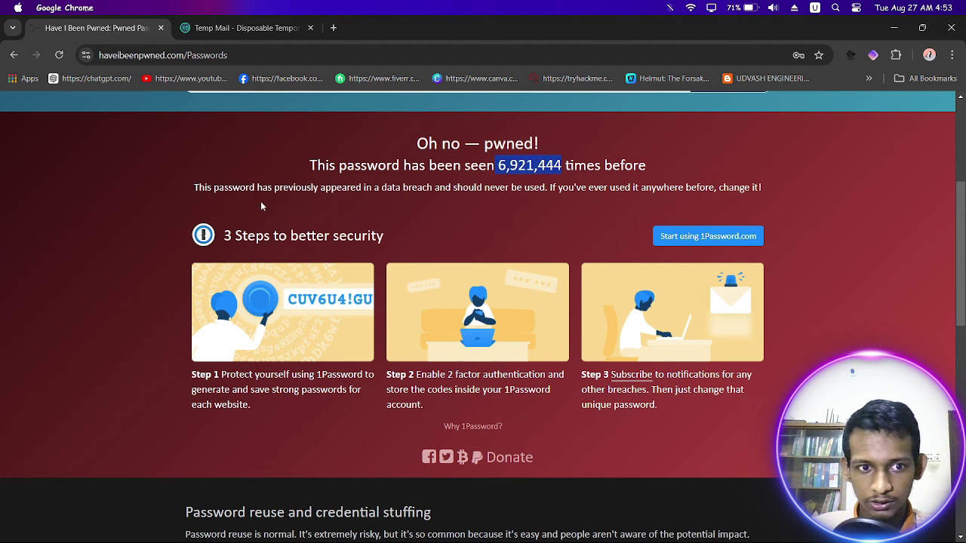
{"action": "left_click_drag", "start_coordinate": [321, 187], "coordinate": [533, 196]}
{"action": "left_click", "coordinate": [475, 206]}
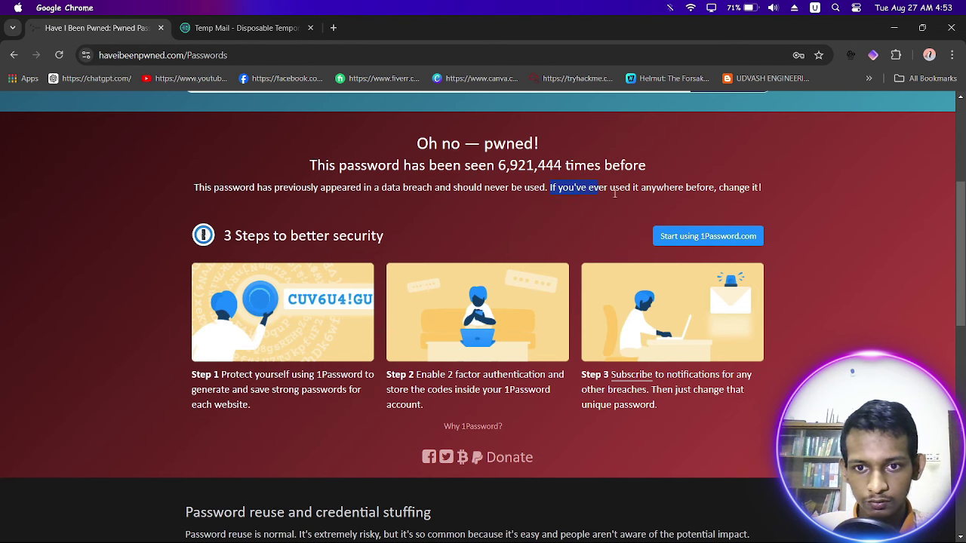
Step: Select the masked password, then reload an empty Passwords page via the Home link
{"action": "scroll", "coordinate": [394, 240], "scroll_direction": "up", "scroll_amount": 3}
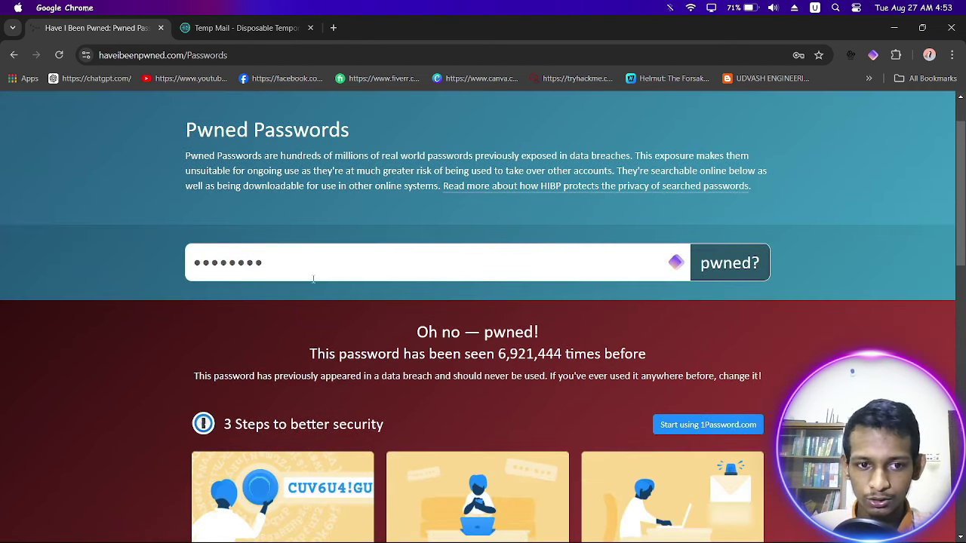
{"action": "double_click", "coordinate": [313, 279]}
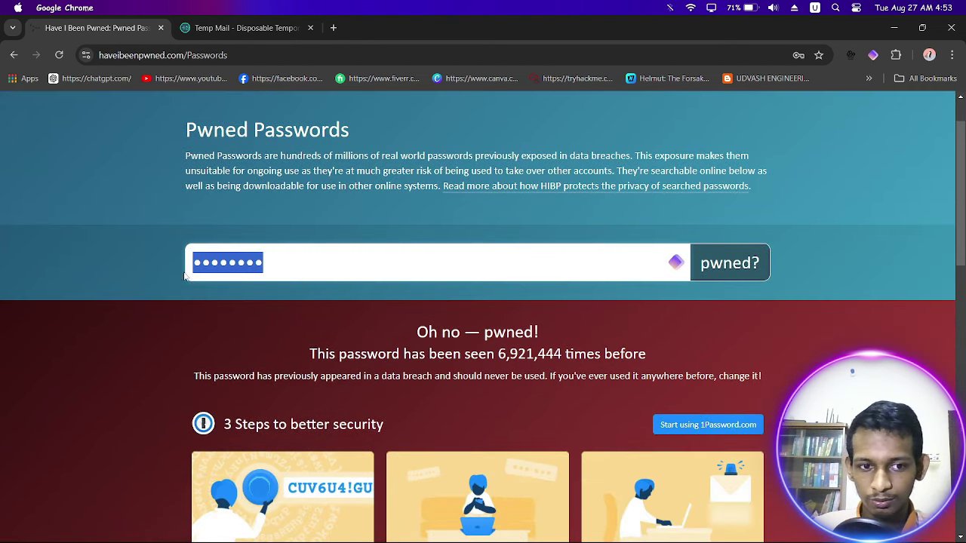
{"action": "left_click", "coordinate": [138, 246]}
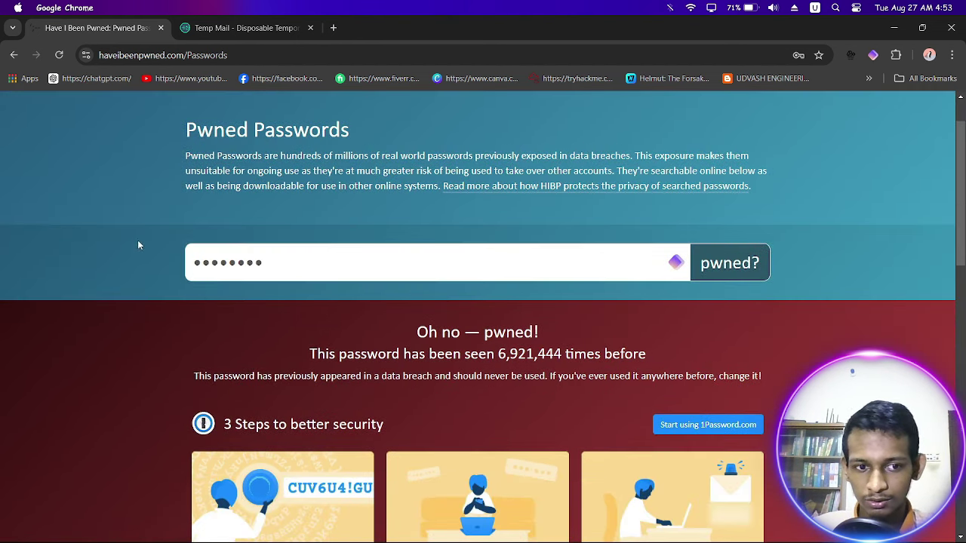
{"action": "double_click", "coordinate": [320, 259]}
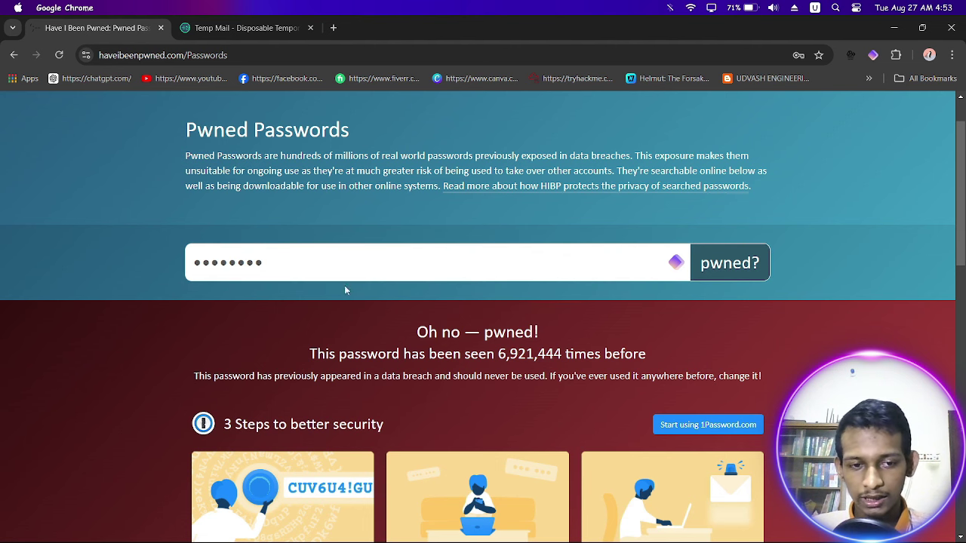
{"action": "left_click_drag", "start_coordinate": [339, 264], "coordinate": [27, 280]}
{"action": "left_click", "coordinate": [94, 206]}
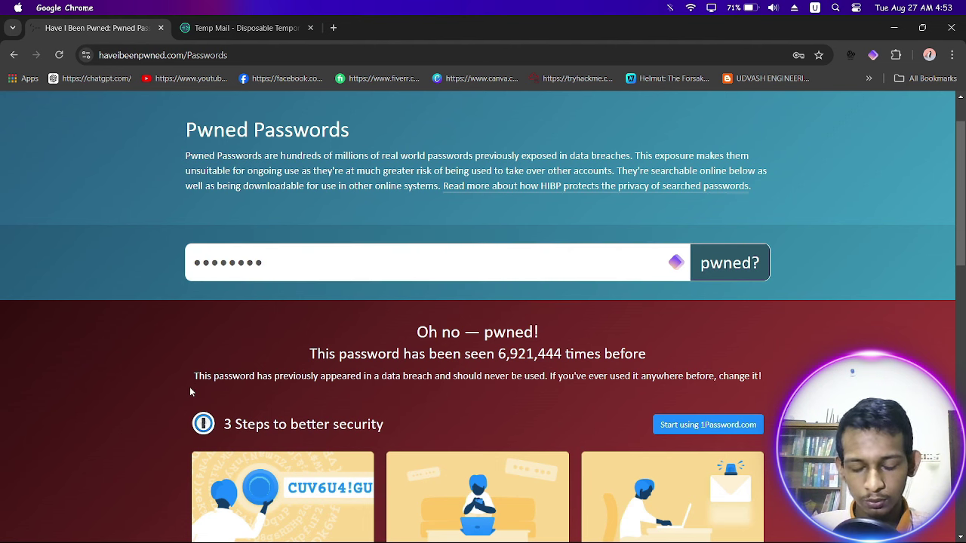
{"action": "left_click_drag", "start_coordinate": [321, 279], "coordinate": [187, 196]}
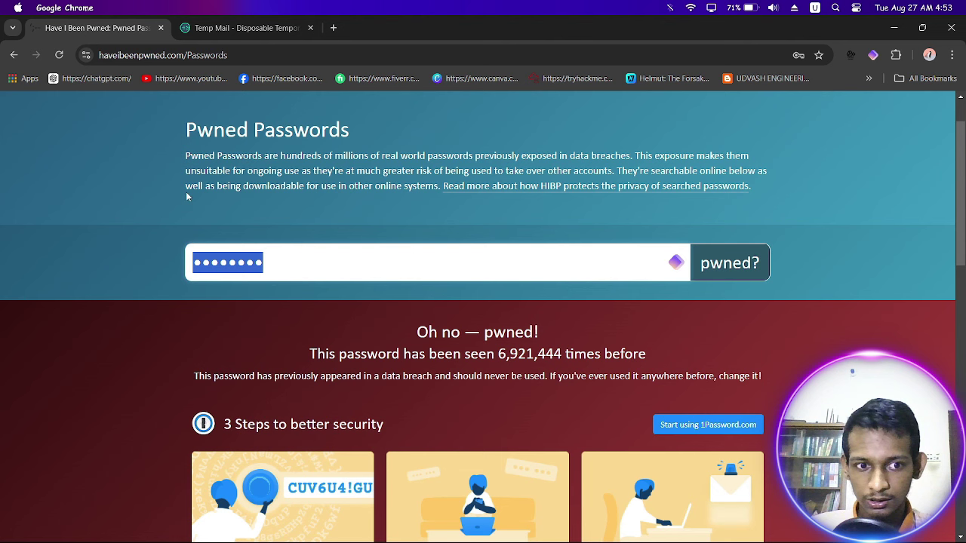
{"action": "left_click", "coordinate": [147, 188]}
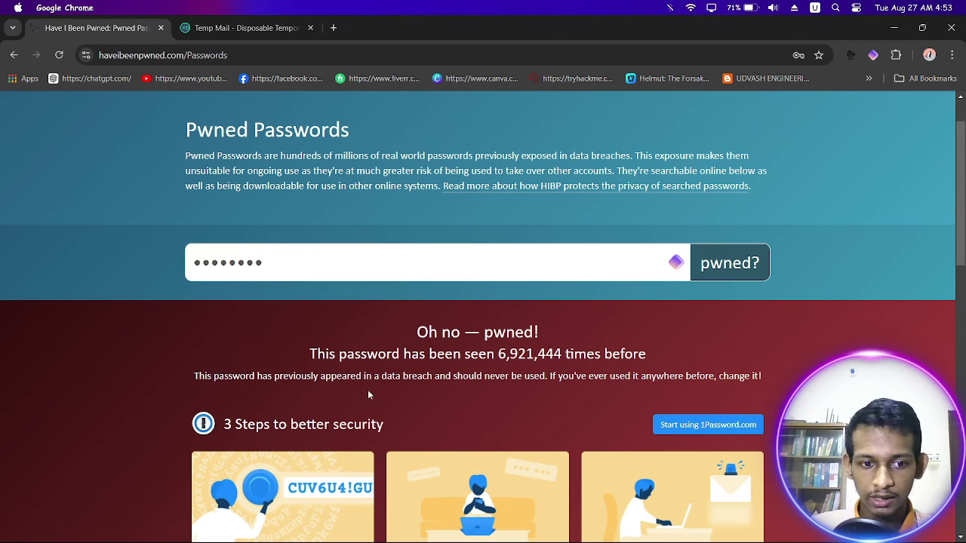
{"action": "scroll", "coordinate": [309, 132], "scroll_direction": "up", "scroll_amount": 2}
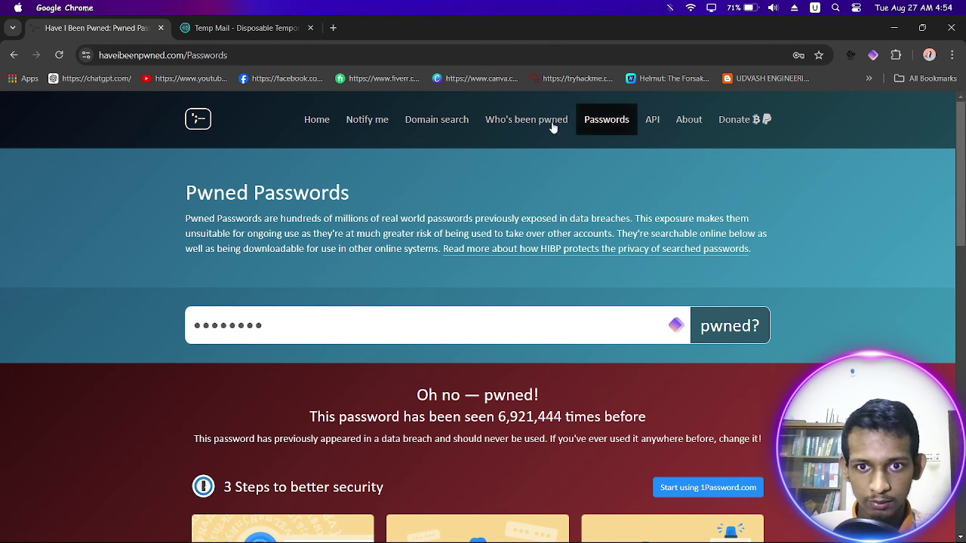
{"action": "left_click", "coordinate": [317, 119]}
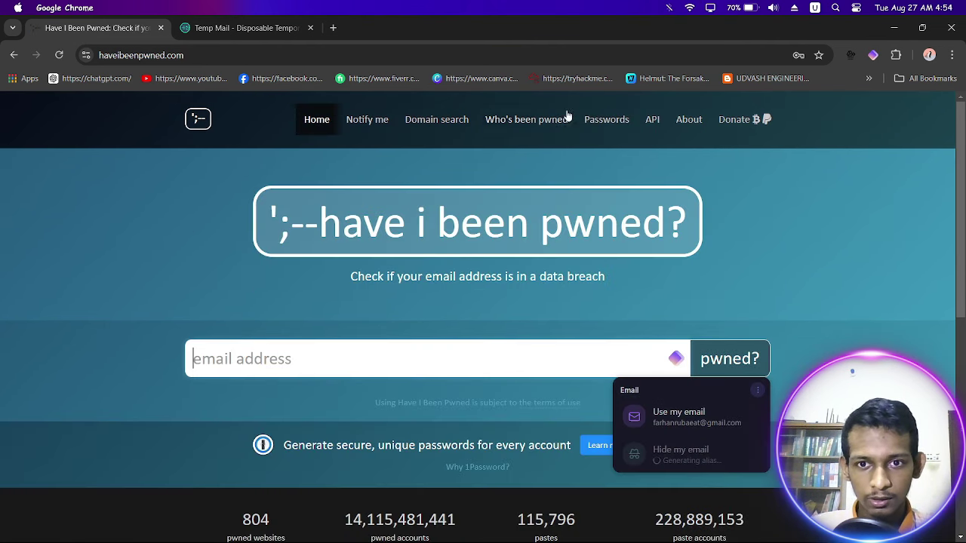
{"action": "left_click", "coordinate": [601, 123]}
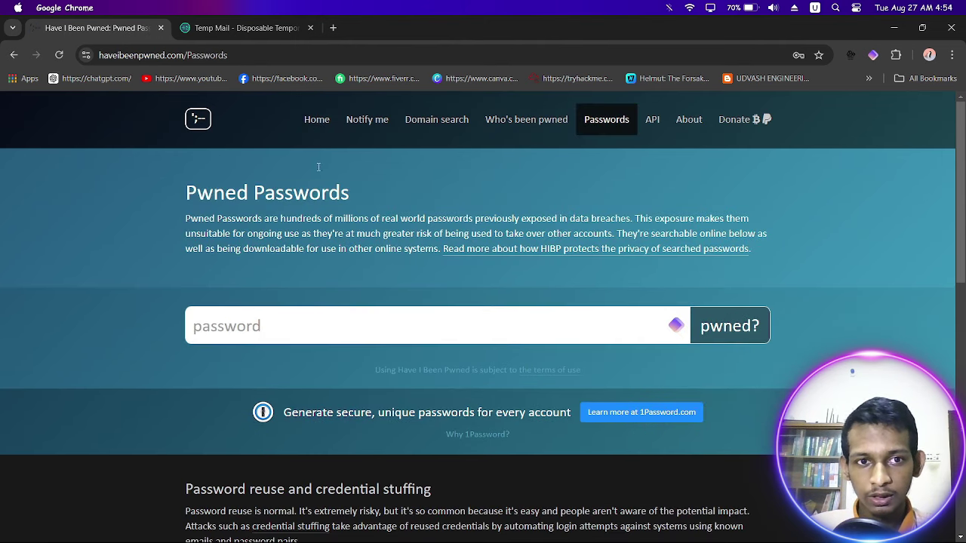
Step: Search Google Images for 'password manager' and open The Hacker News article in a new tab
{"action": "left_click", "coordinate": [332, 28]}
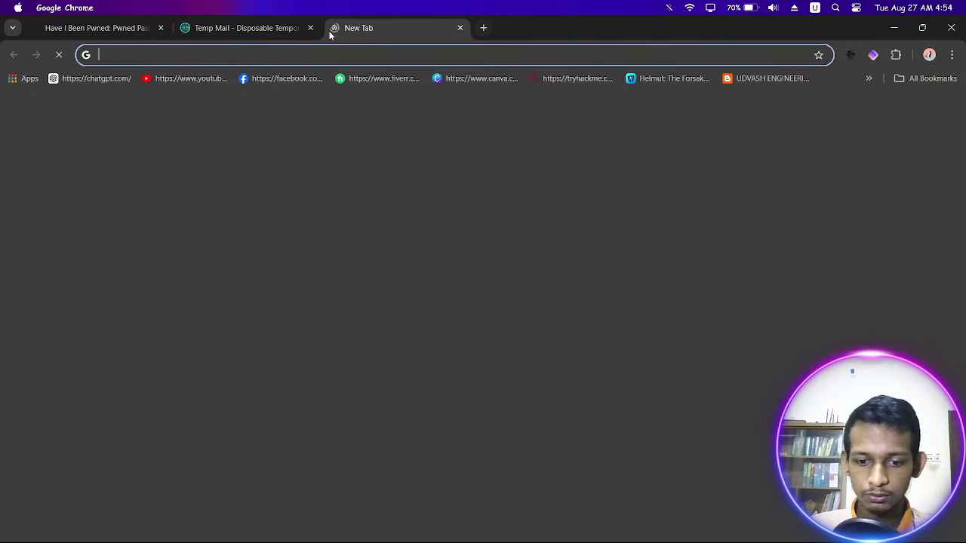
{"action": "type", "text": "pass"}
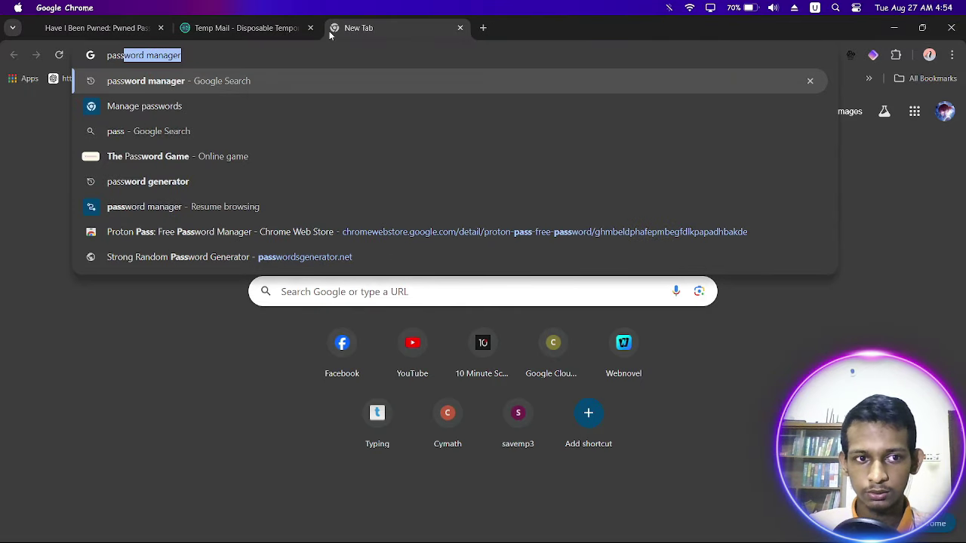
{"action": "type", "text": "word m"}
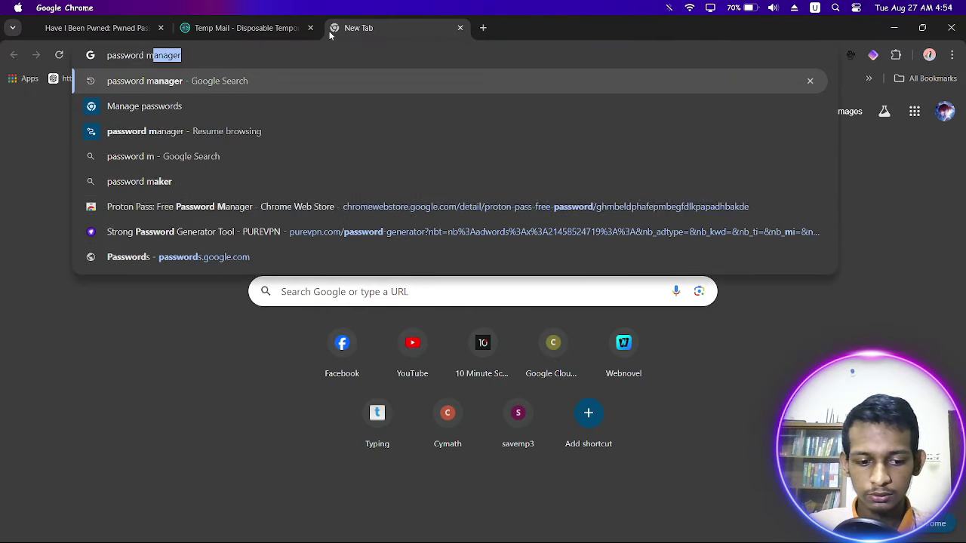
{"action": "type", "text": "anager"}
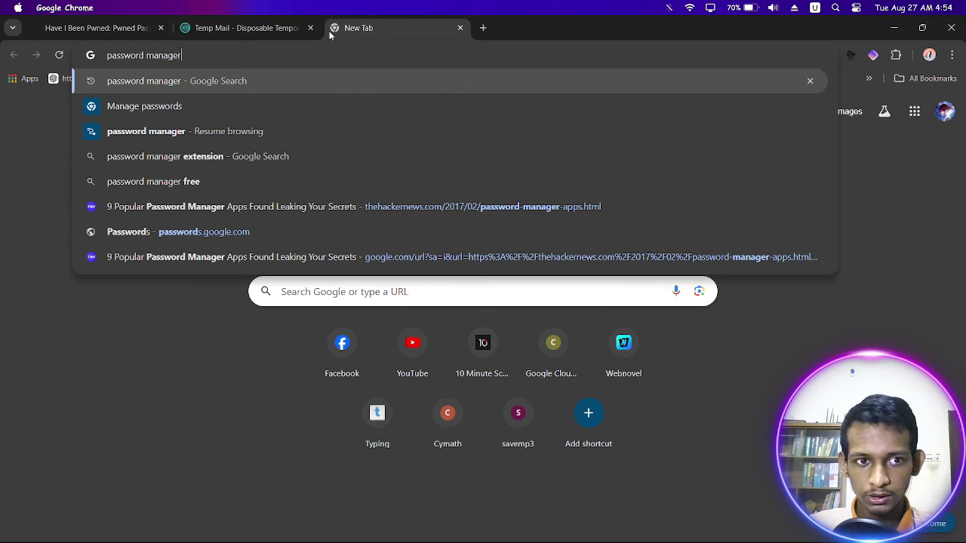
{"action": "key", "text": "Return"}
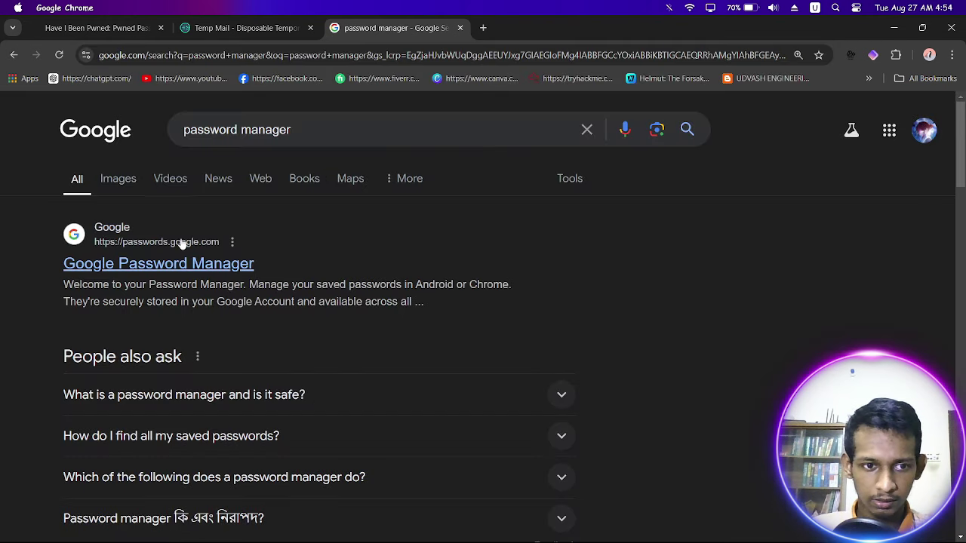
{"action": "left_click", "coordinate": [122, 182]}
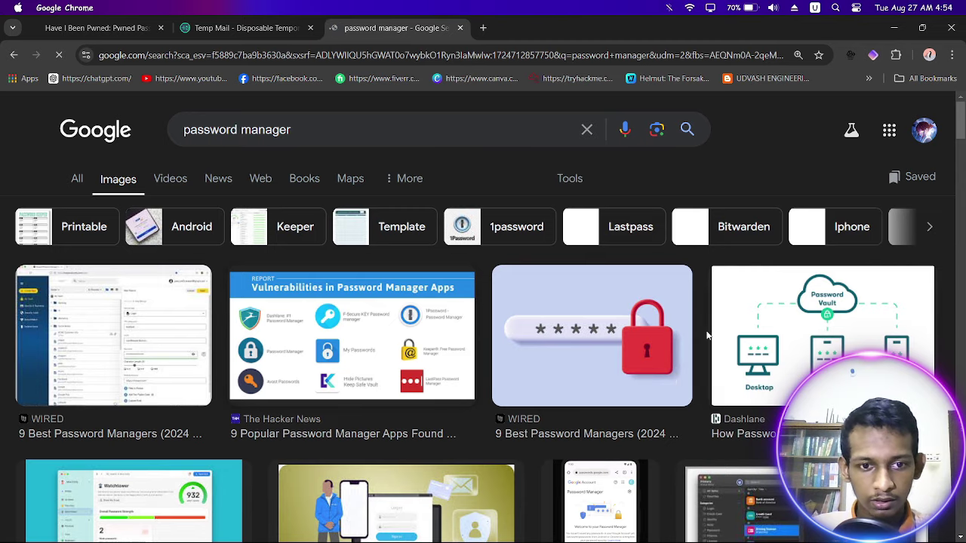
{"action": "left_click", "coordinate": [290, 318]}
{"action": "left_click", "coordinate": [756, 339]}
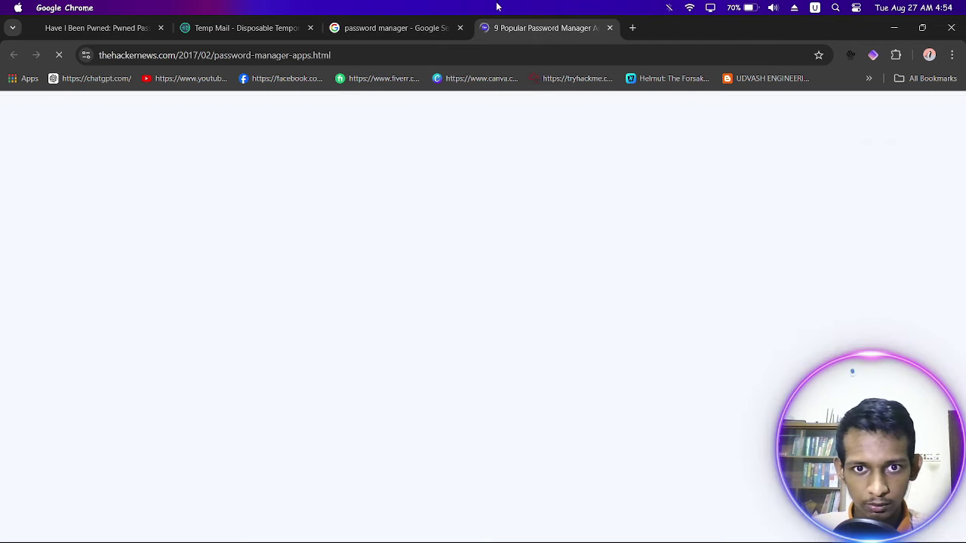
Step: Scroll through The Hacker News article, close it, and start a new blank tab
{"action": "scroll", "coordinate": [261, 341], "scroll_direction": "down", "scroll_amount": 15}
{"action": "scroll", "coordinate": [269, 340], "scroll_direction": "down", "scroll_amount": 5}
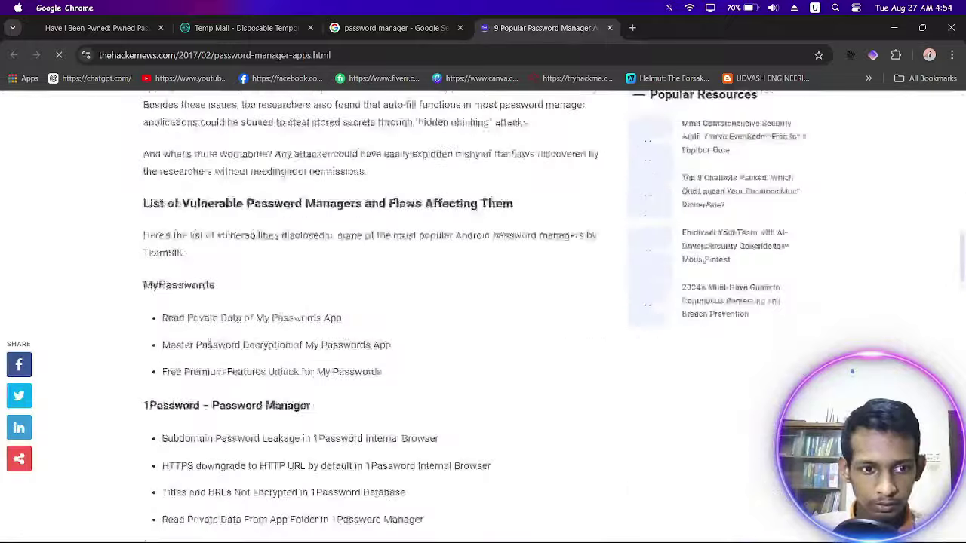
{"action": "scroll", "coordinate": [209, 351], "scroll_direction": "down", "scroll_amount": 3}
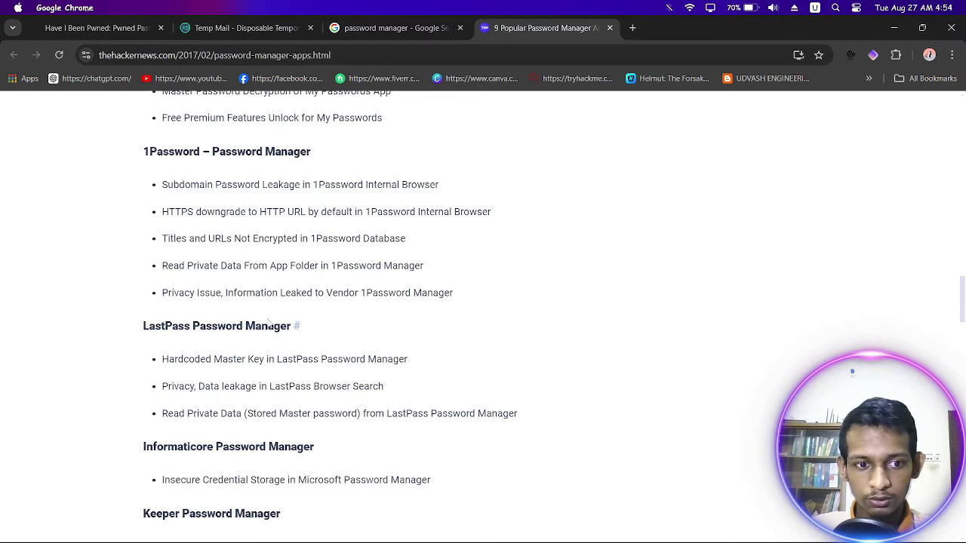
{"action": "scroll", "coordinate": [550, 263], "scroll_direction": "up", "scroll_amount": 15}
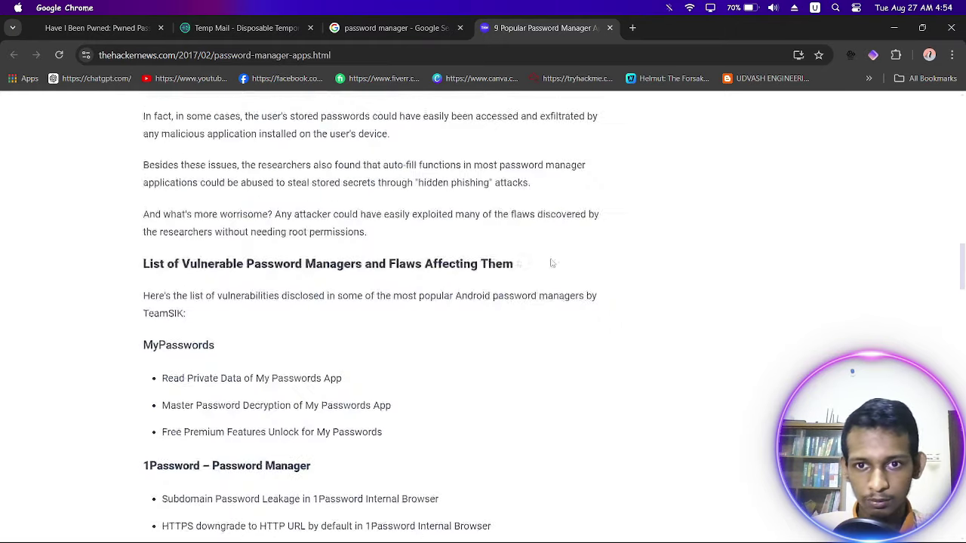
{"action": "scroll", "coordinate": [365, 265], "scroll_direction": "up", "scroll_amount": 12}
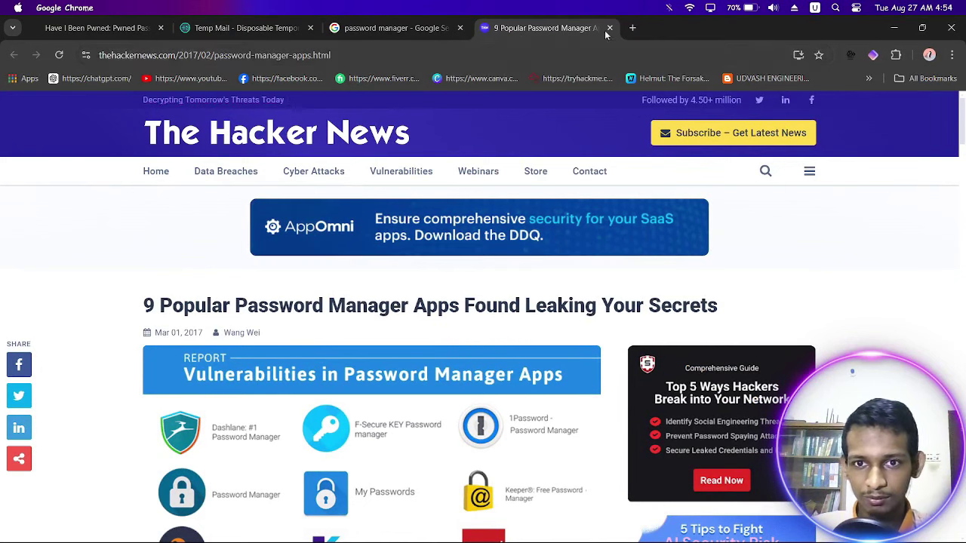
{"action": "scroll", "coordinate": [391, 322], "scroll_direction": "down", "scroll_amount": 3}
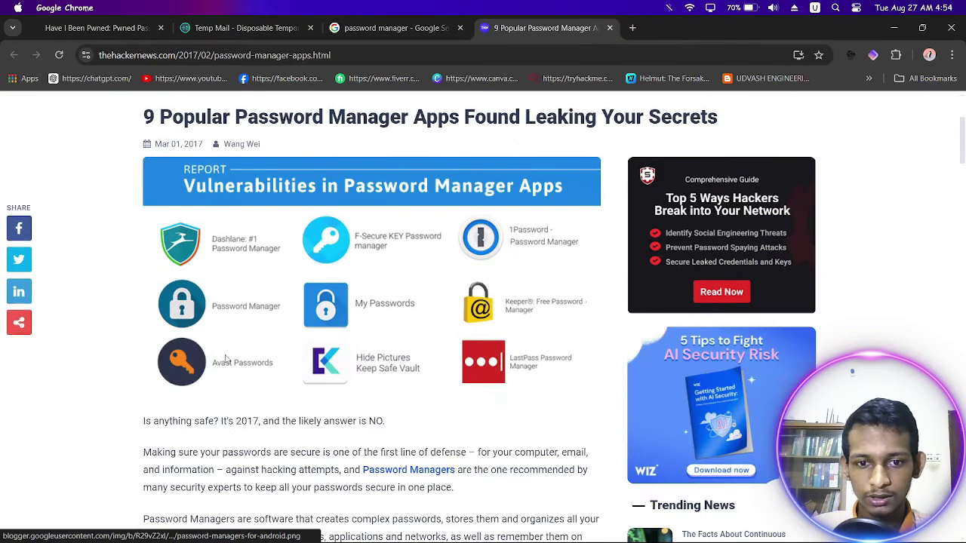
{"action": "left_click", "coordinate": [610, 28]}
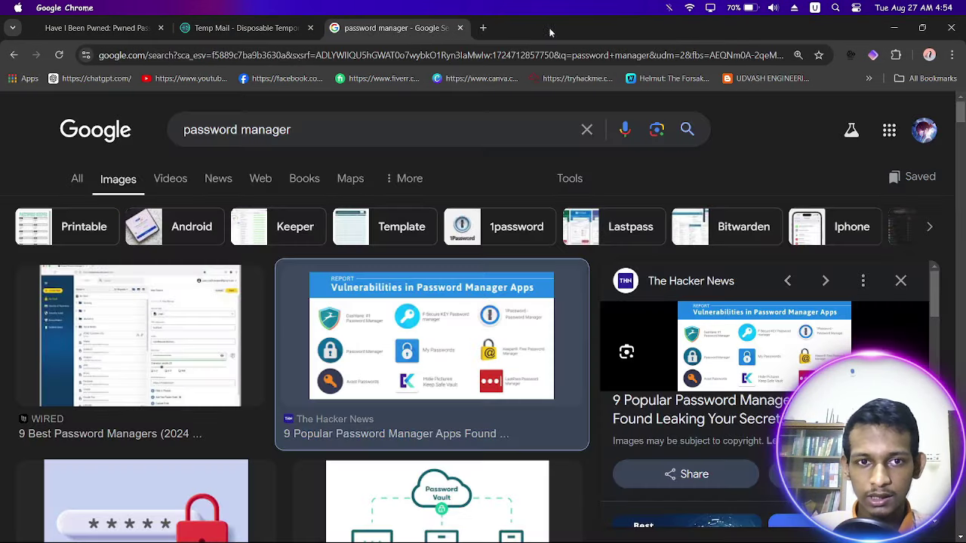
{"action": "left_click", "coordinate": [483, 28]}
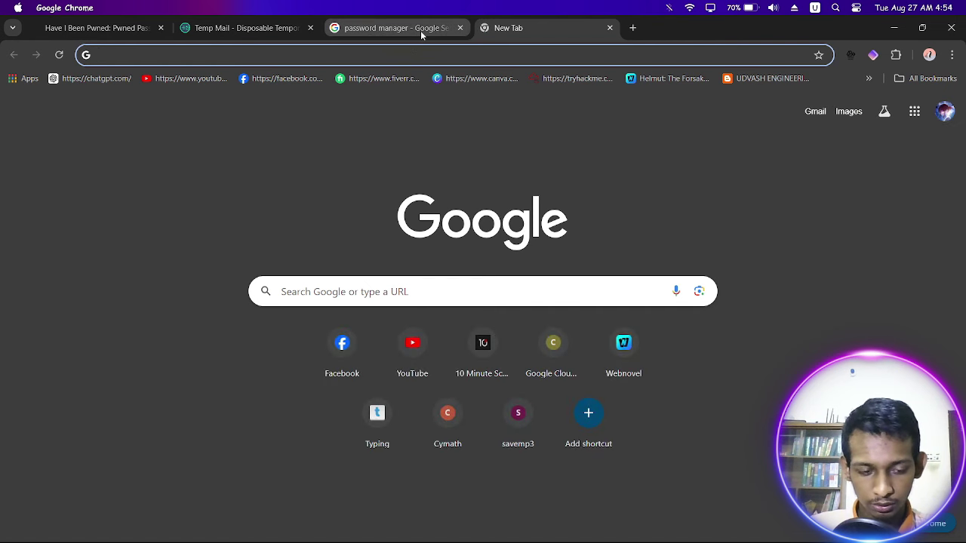
Step: Search 'webstore', go to Chrome Web Store extensions, and open the Proton Pass listing
{"action": "type", "text": "we"}
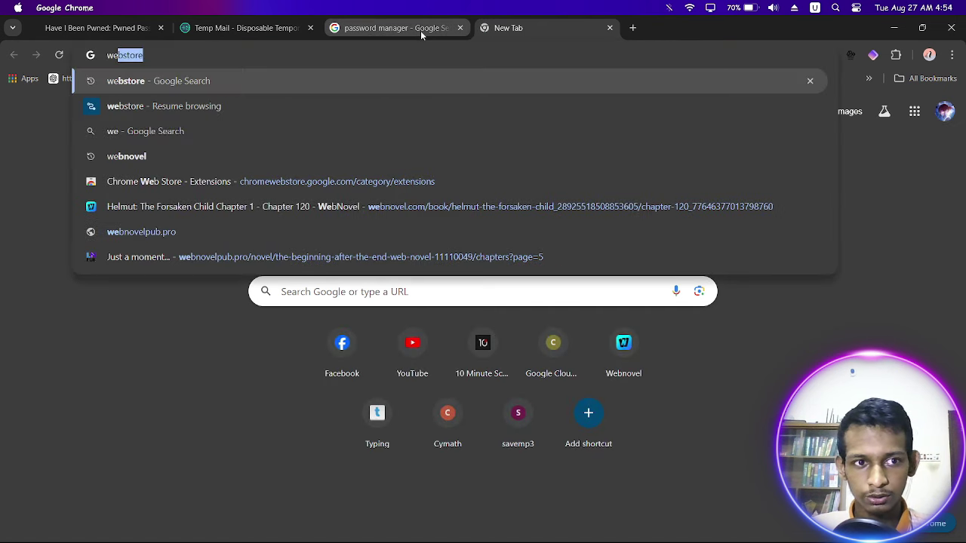
{"action": "type", "text": "bsto"}
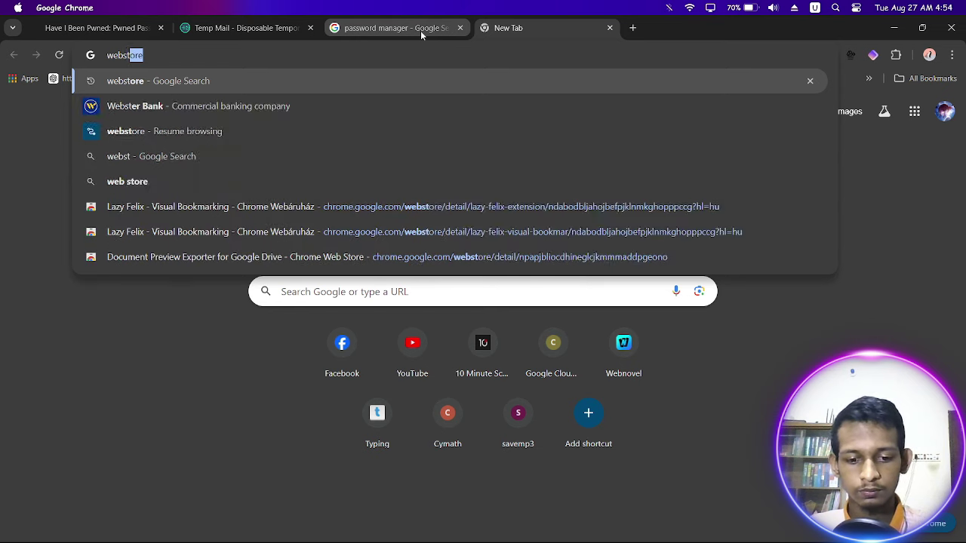
{"action": "type", "text": "re"}
{"action": "key", "text": "Return"}
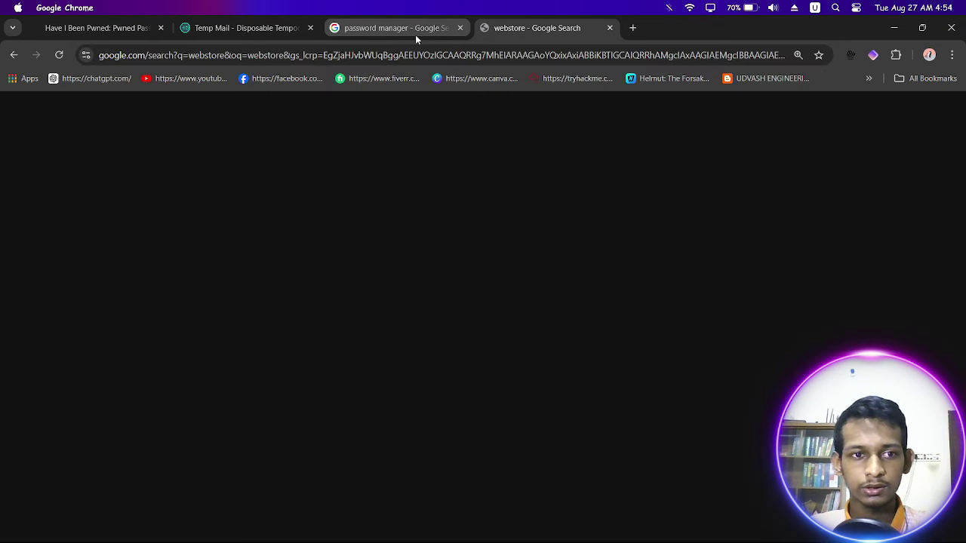
{"action": "scroll", "coordinate": [141, 339], "scroll_direction": "down", "scroll_amount": 3}
{"action": "left_click", "coordinate": [125, 353]}
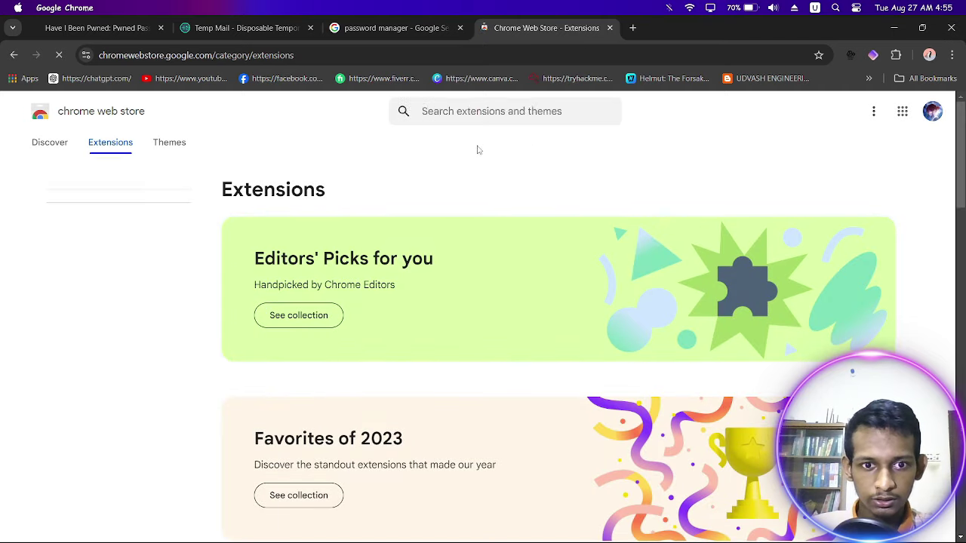
{"action": "left_click", "coordinate": [451, 111]}
{"action": "type", "text": "p"}
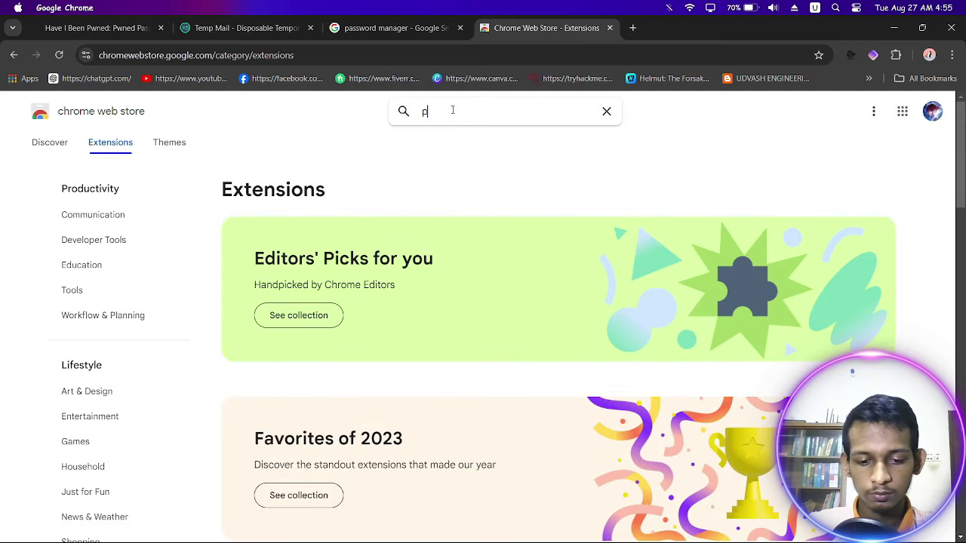
{"action": "type", "text": "roton pass"}
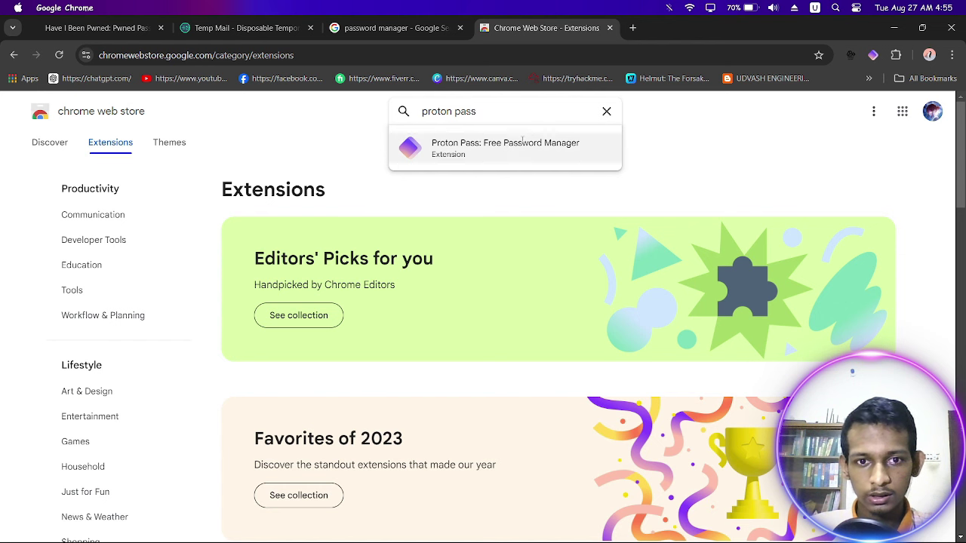
{"action": "left_click", "coordinate": [495, 163]}
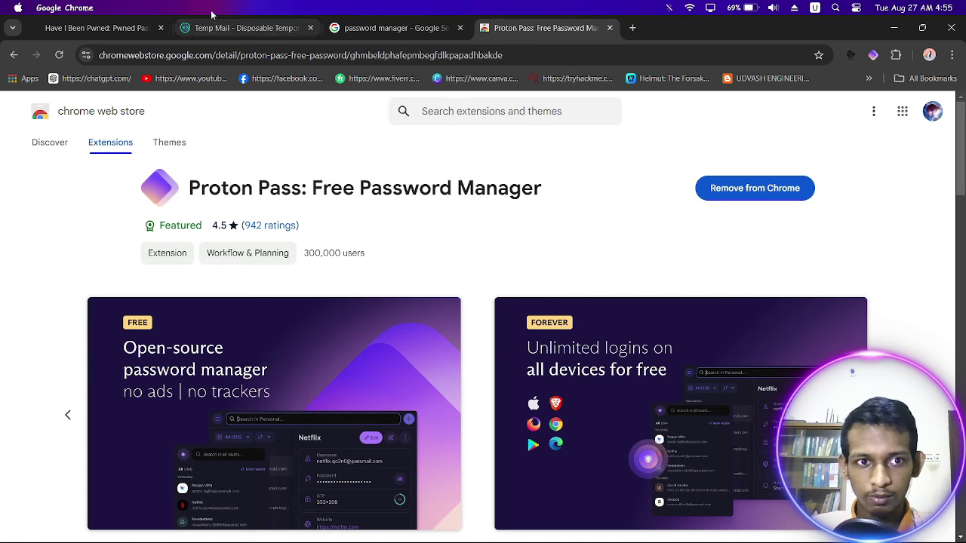
Step: Search 'random password generator' in a new tab and open Avast's generator
{"action": "left_click", "coordinate": [632, 27]}
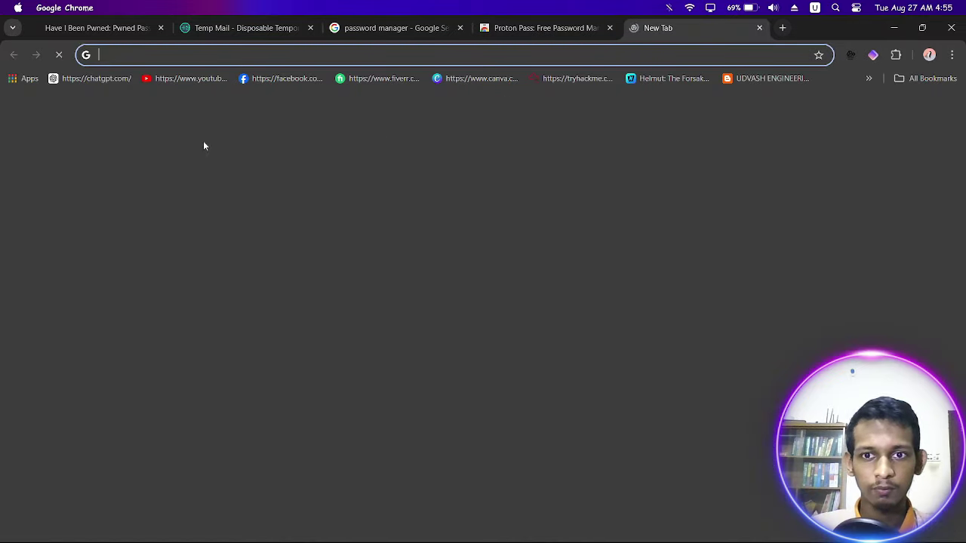
{"action": "type", "text": "rand"}
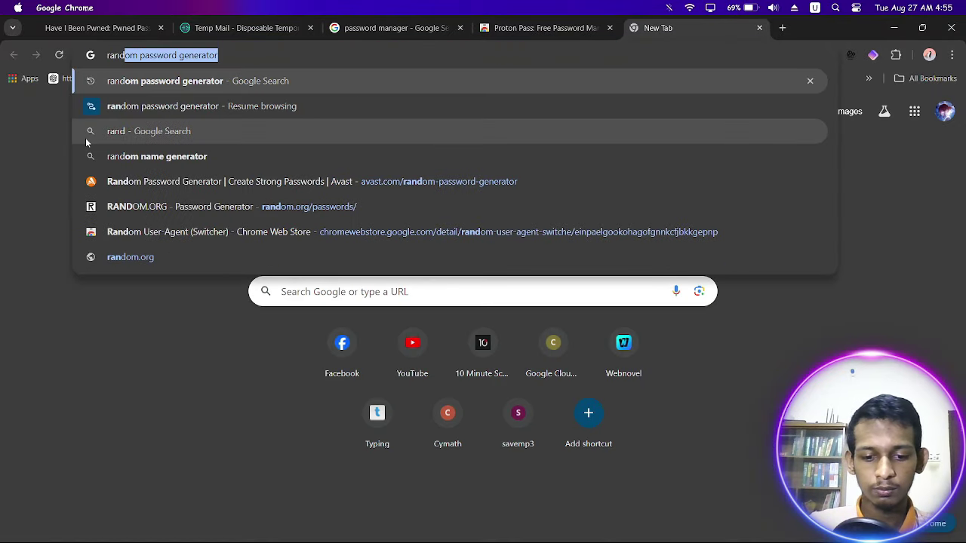
{"action": "type", "text": "om passw"}
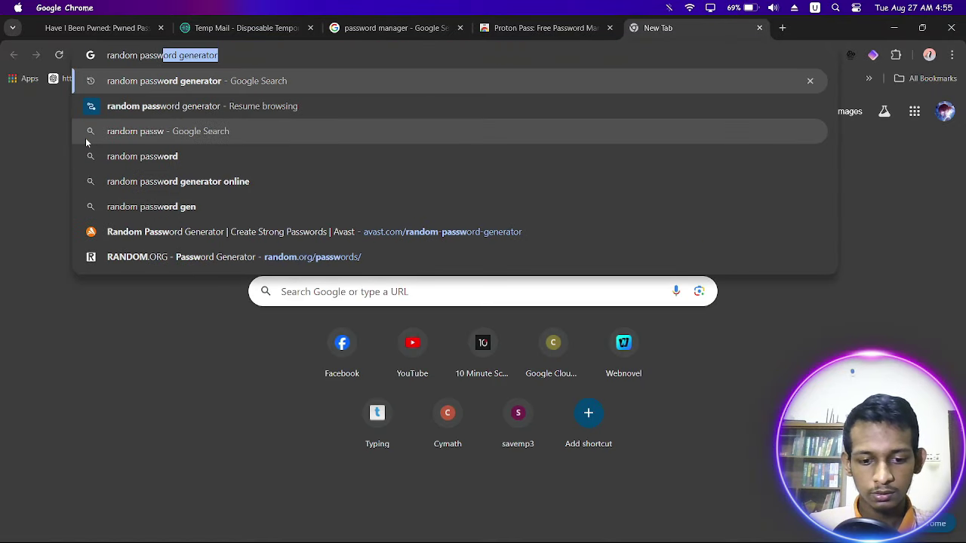
{"action": "type", "text": "ord gener"}
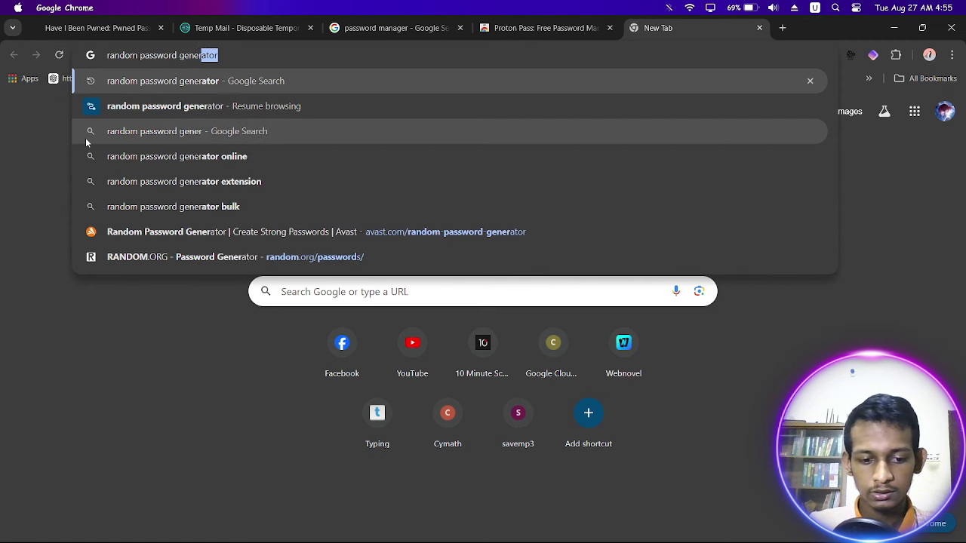
{"action": "type", "text": "ator"}
{"action": "key", "text": "Return"}
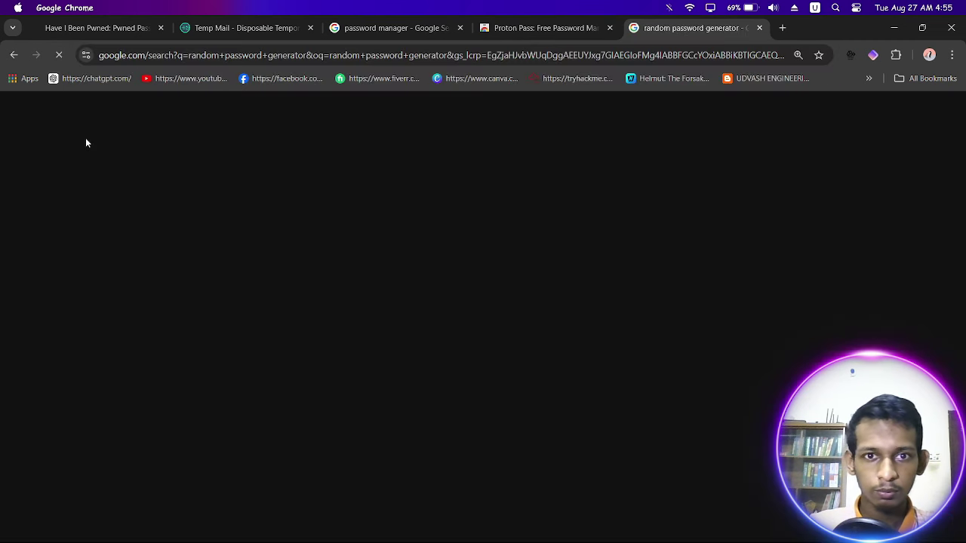
{"action": "scroll", "coordinate": [103, 466], "scroll_direction": "down", "scroll_amount": 3}
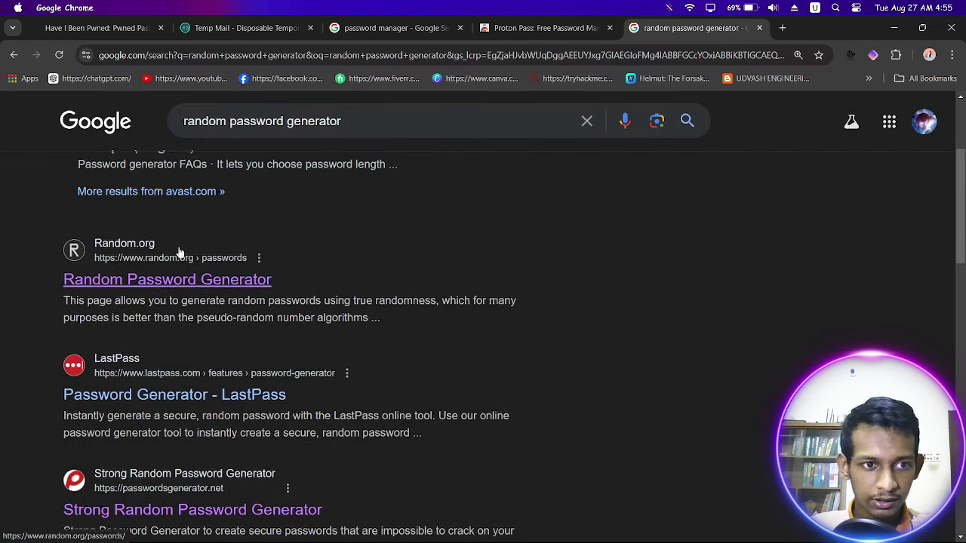
{"action": "scroll", "coordinate": [180, 251], "scroll_direction": "up", "scroll_amount": 2}
{"action": "left_click", "coordinate": [155, 201]}
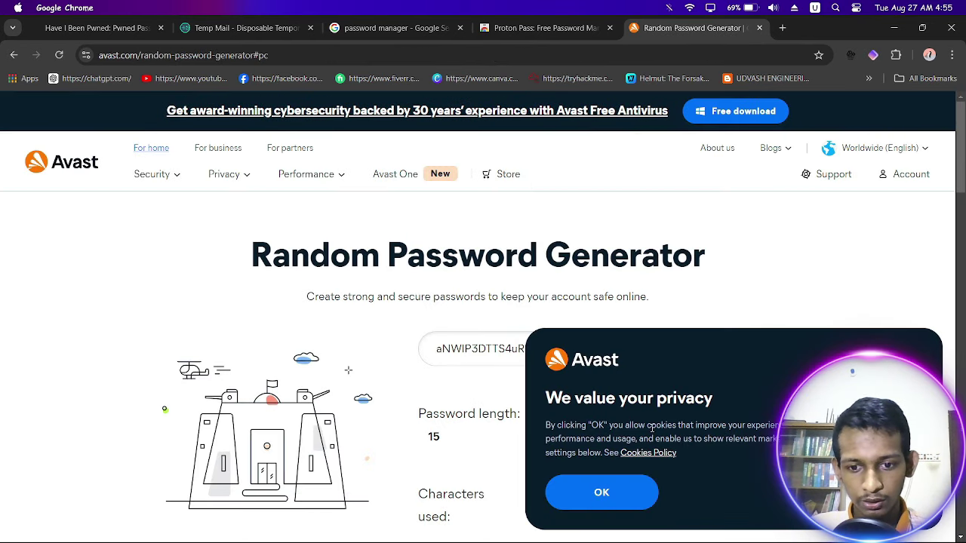
Step: Raise the Avast password length from 15 to 50 and copy the generated password
{"action": "left_click_drag", "start_coordinate": [652, 428], "coordinate": [483, 260]}
{"action": "left_click", "coordinate": [705, 230]}
{"action": "scroll", "coordinate": [705, 230], "scroll_direction": "down", "scroll_amount": 3}
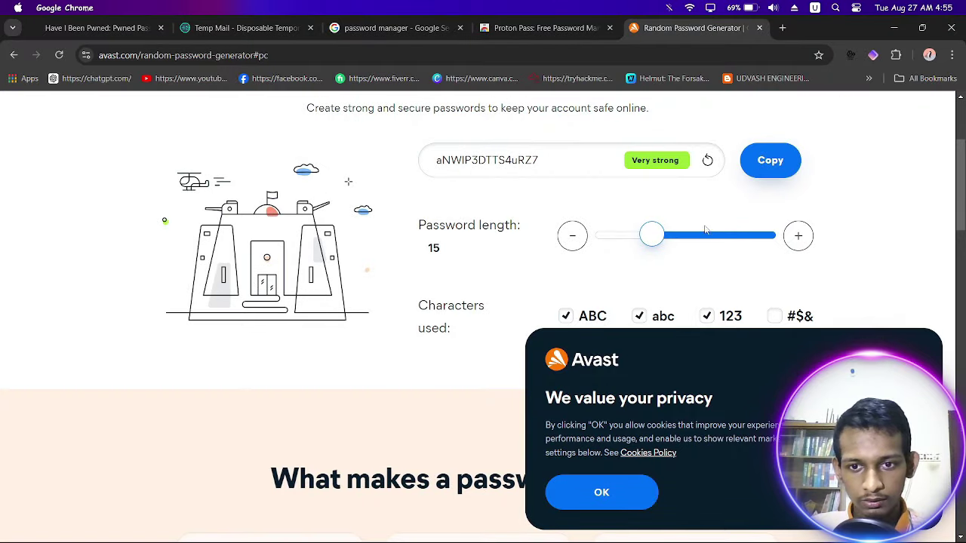
{"action": "left_click_drag", "start_coordinate": [652, 240], "coordinate": [783, 243]}
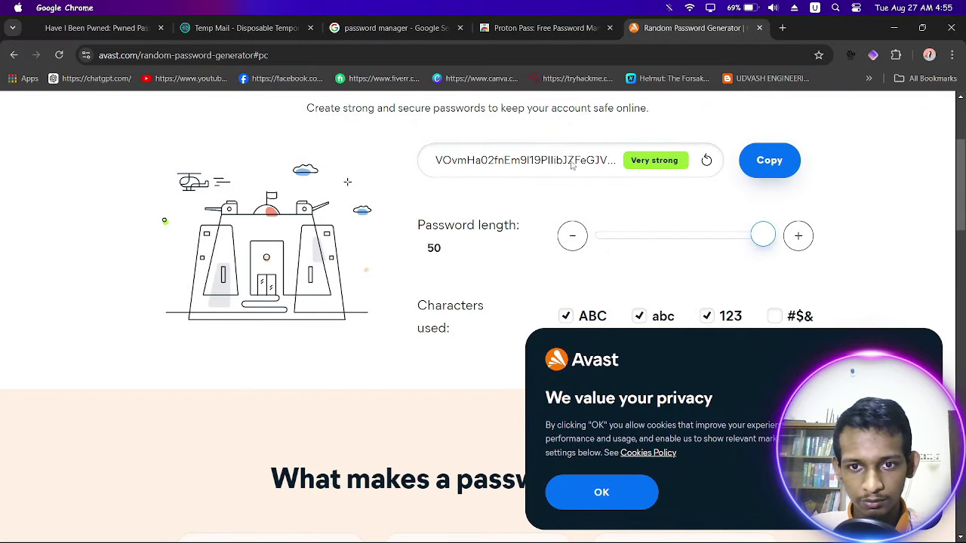
{"action": "left_click", "coordinate": [756, 171]}
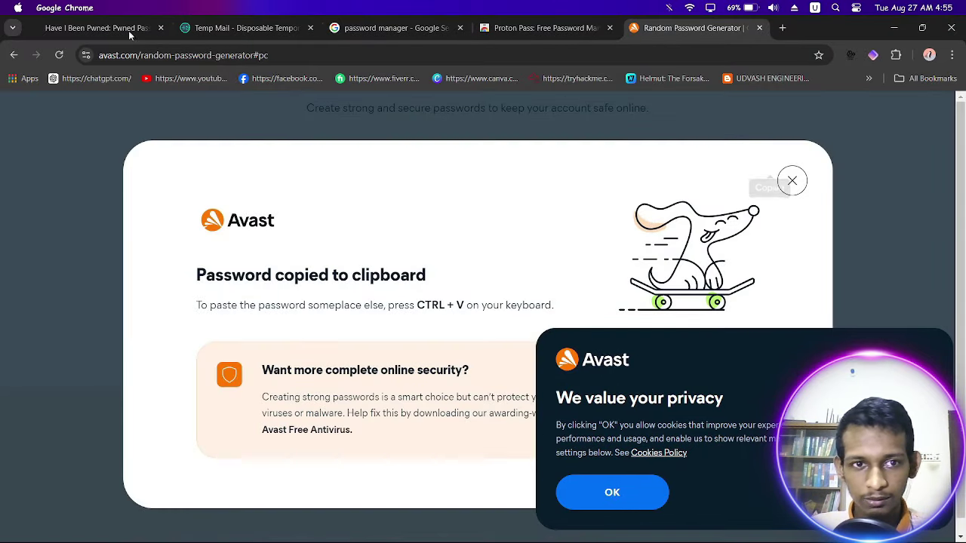
{"action": "left_click", "coordinate": [122, 30]}
Step: Paste the 50-character password into Pwned Passwords and confirm 'Good news — no pwnage found!'
{"action": "left_click", "coordinate": [227, 331]}
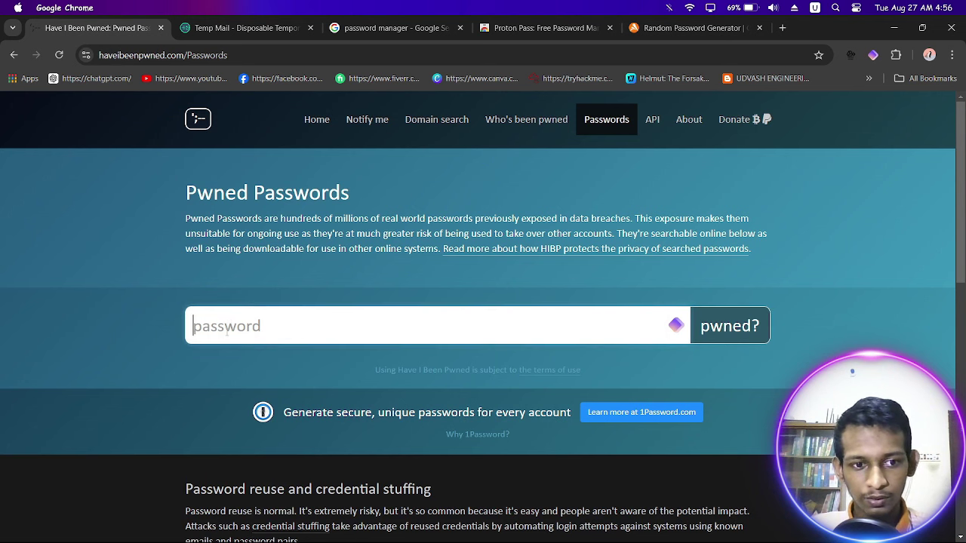
{"action": "key", "text": "ctrl+v"}
{"action": "key", "text": "Return"}
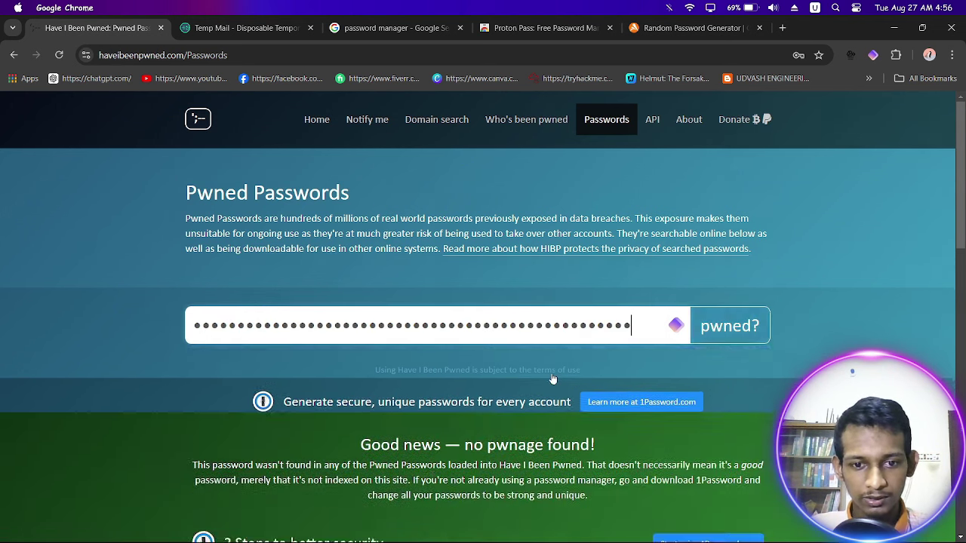
{"action": "left_click_drag", "start_coordinate": [361, 394], "coordinate": [691, 390]}
{"action": "left_click", "coordinate": [448, 339]}
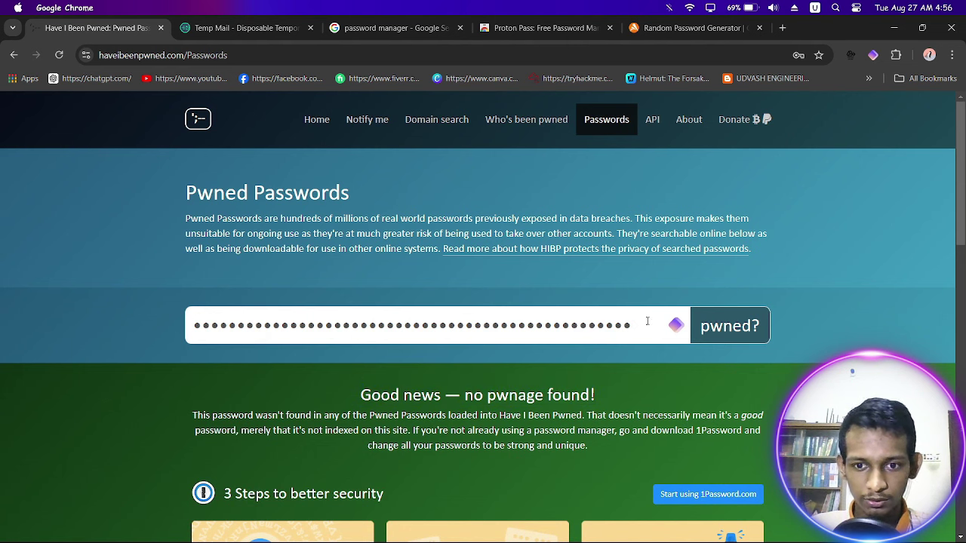
Step: Highlight the masked password, then return to the home page's empty email check
{"action": "left_click_drag", "start_coordinate": [535, 325], "coordinate": [490, 325]}
{"action": "left_click_drag", "start_coordinate": [588, 325], "coordinate": [448, 325]}
{"action": "left_click", "coordinate": [73, 242]}
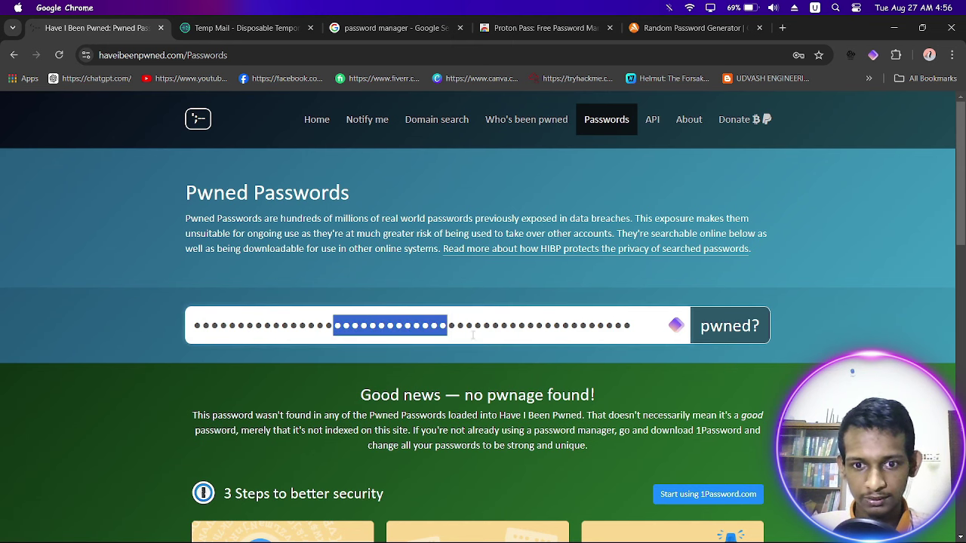
{"action": "left_click", "coordinate": [889, 261]}
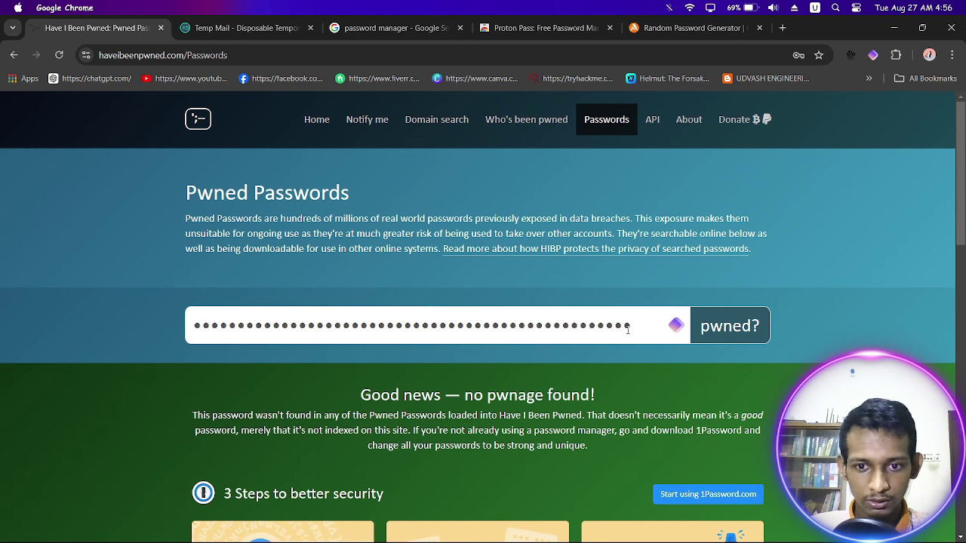
{"action": "left_click_drag", "start_coordinate": [630, 326], "coordinate": [189, 326]}
{"action": "left_click", "coordinate": [495, 362]}
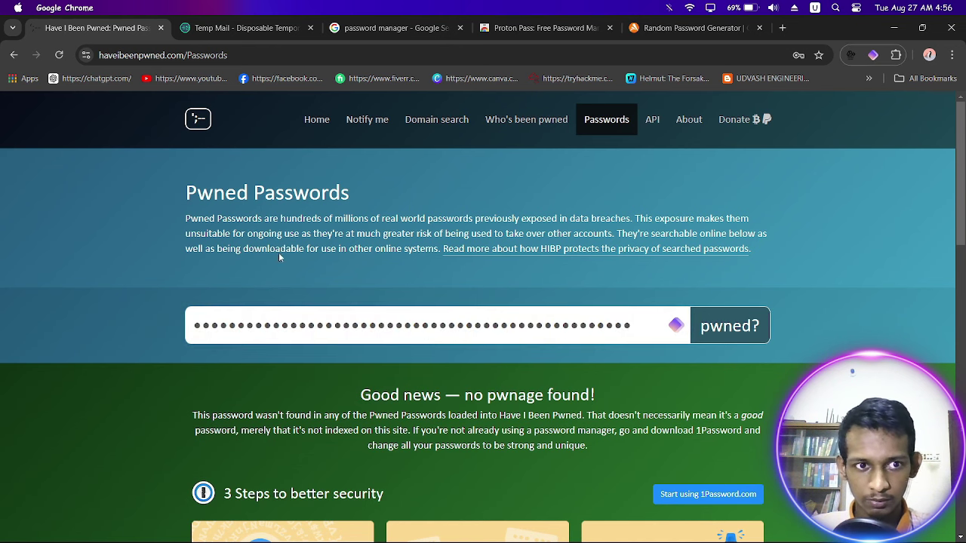
{"action": "left_click", "coordinate": [317, 119]}
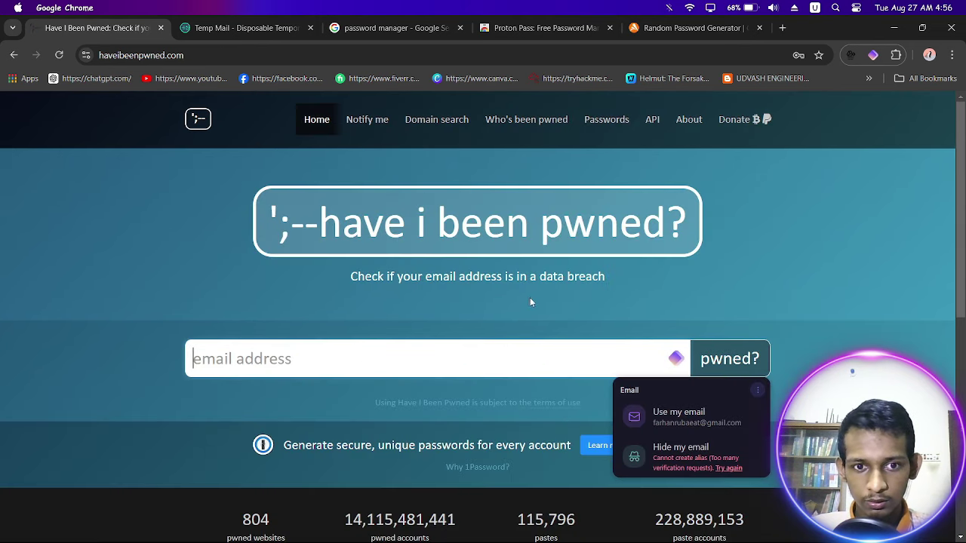
{"action": "left_click", "coordinate": [798, 281]}
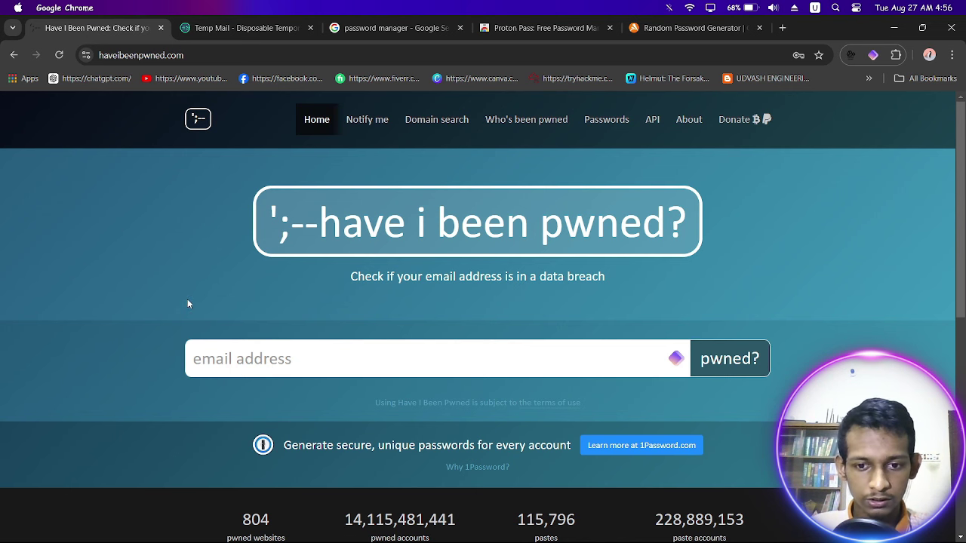
Step: Glance at the Temp Mail address, then return to the Have I Been Pwned tab
{"action": "left_click", "coordinate": [221, 27]}
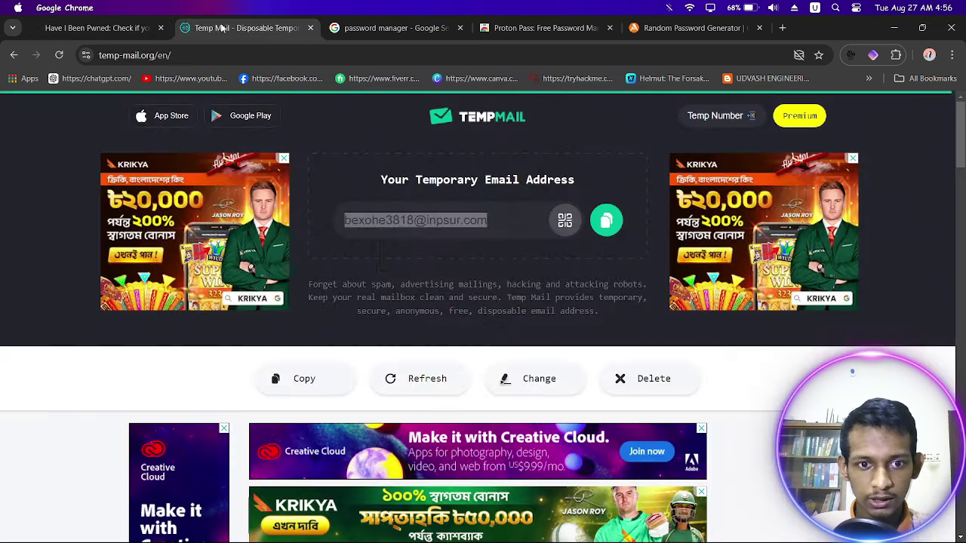
{"action": "left_click", "coordinate": [128, 30]}
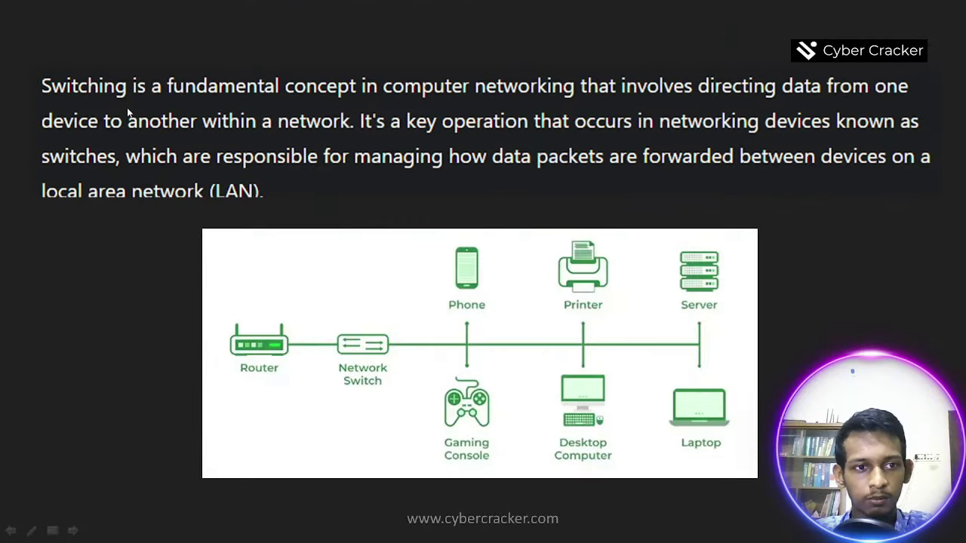
Step: Switch the slideshow pointer to the pen and underline 'data from' on the Switching slide
{"action": "right_click", "coordinate": [201, 103]}
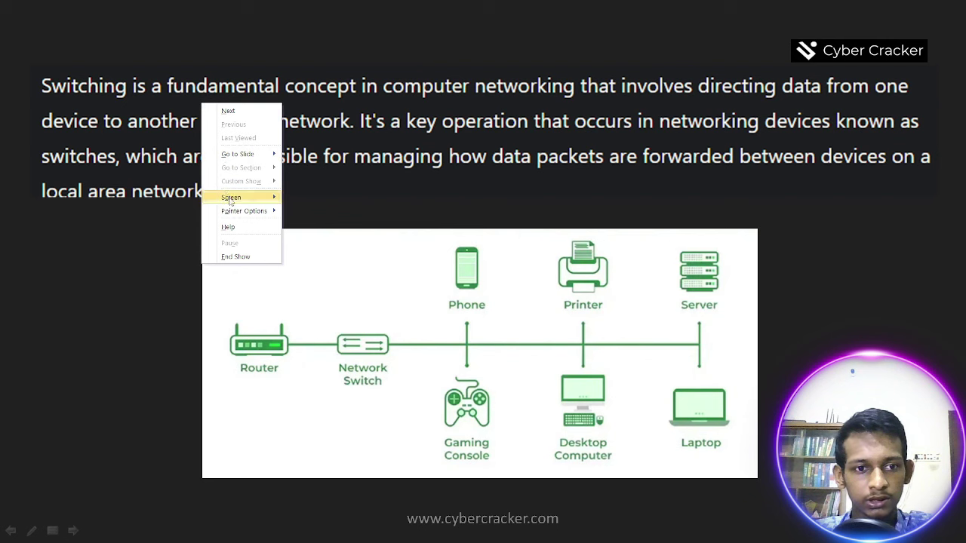
{"action": "mouse_move", "coordinate": [249, 210]}
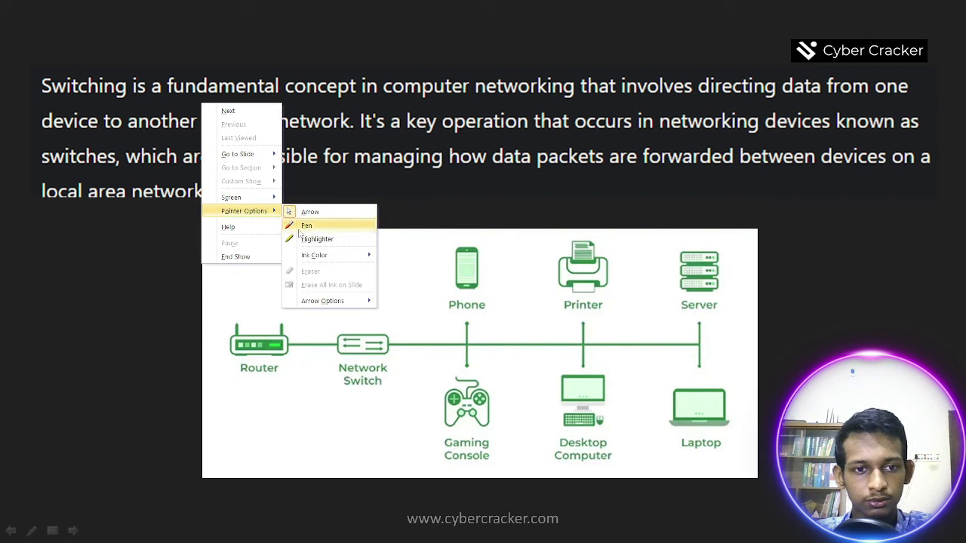
{"action": "left_click", "coordinate": [306, 225]}
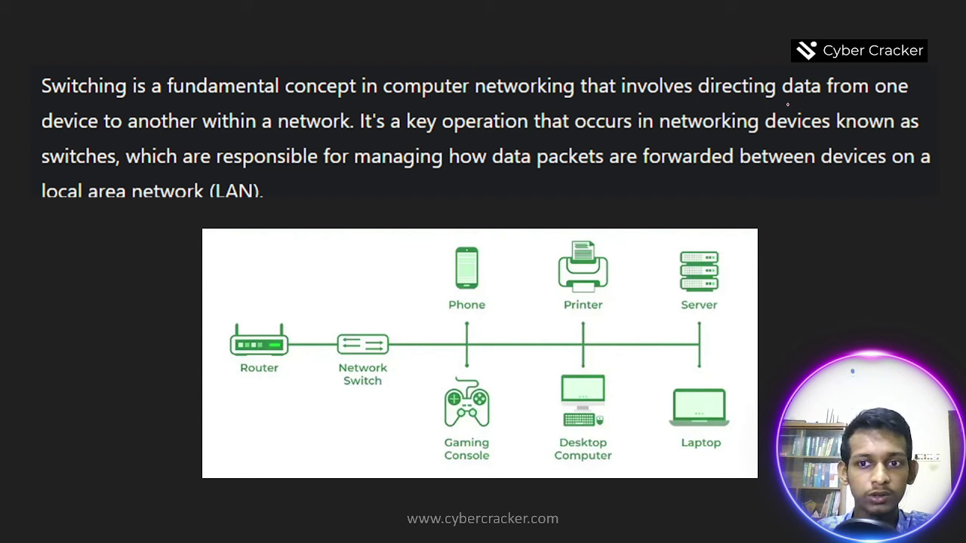
{"action": "left_click_drag", "start_coordinate": [800, 108], "coordinate": [852, 104]}
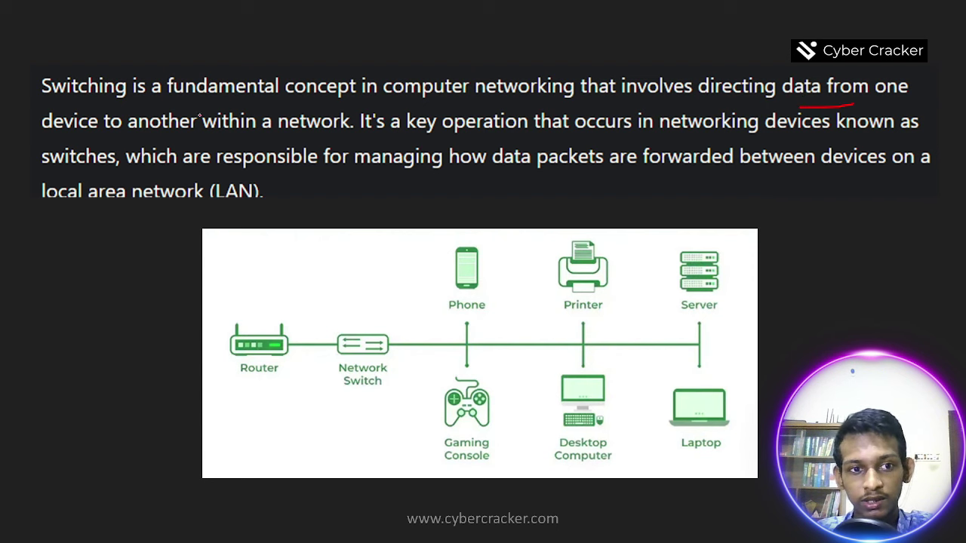